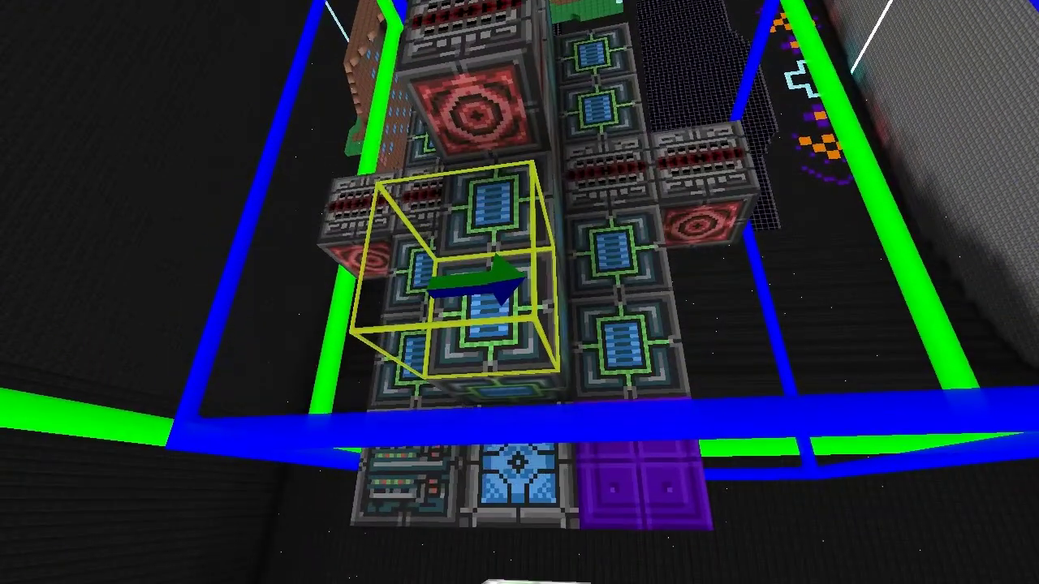
Leave the ship, place an SD HCT xm3.4 Power block over the exposed Pulsator near the core, and re-enter build mode.
key("ctrl+g")
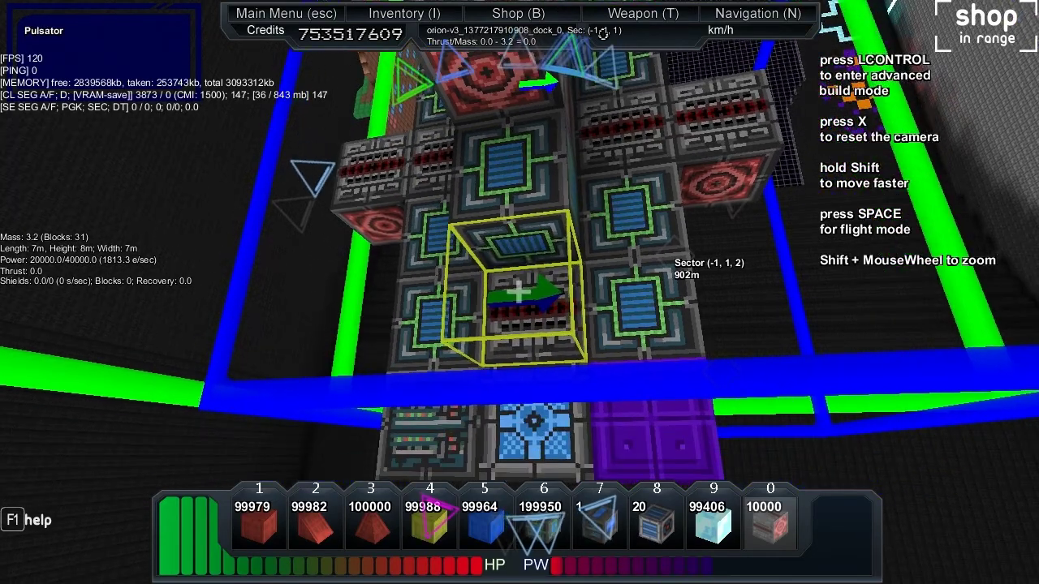
key("r")
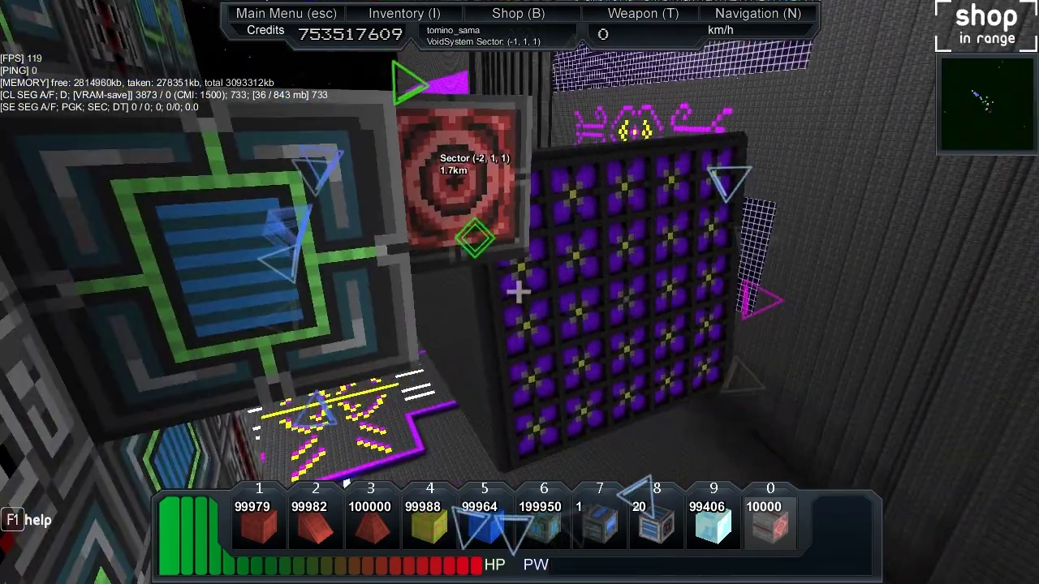
key("s")
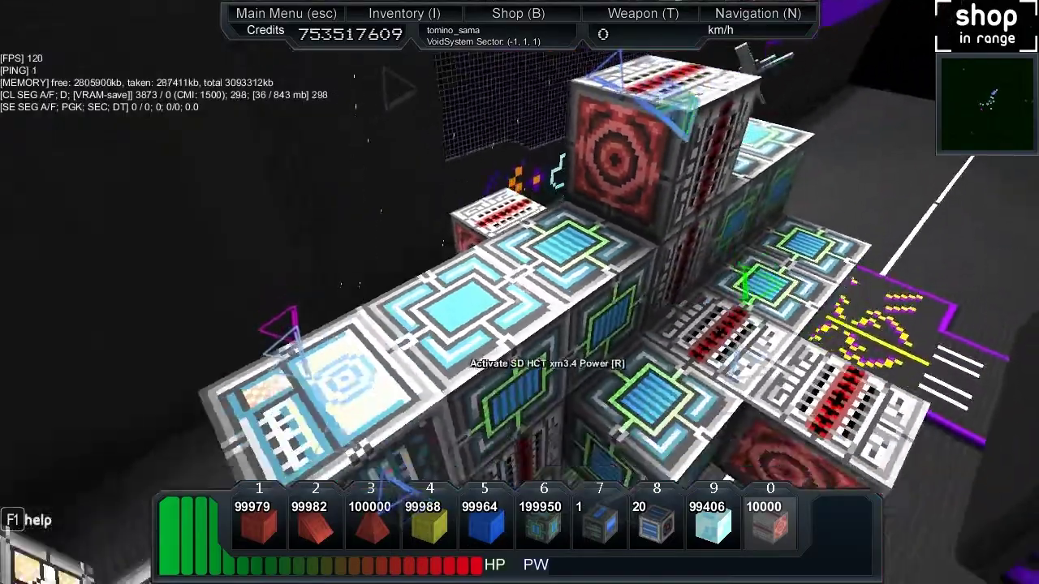
key("w")
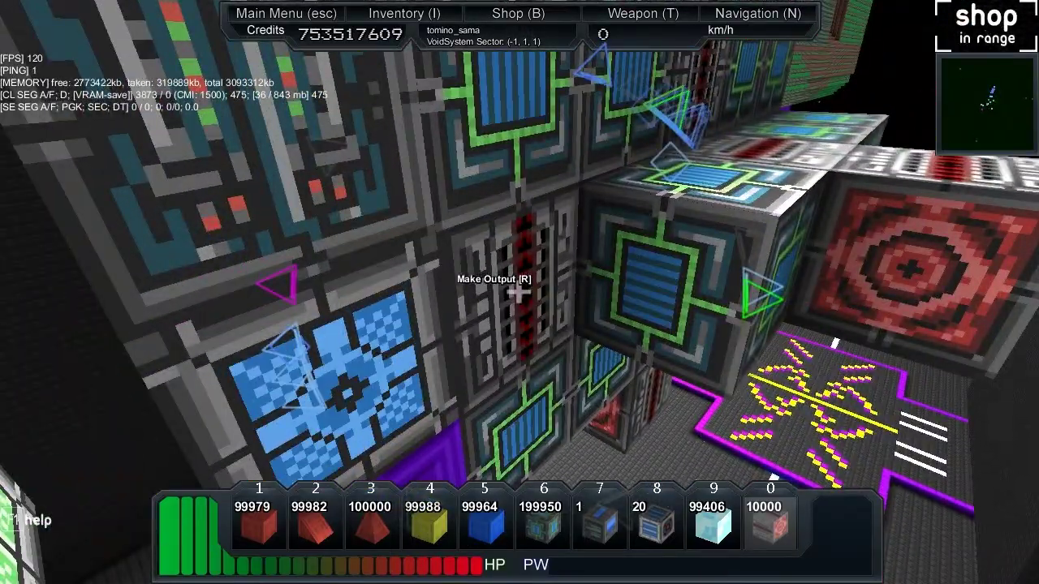
key("s")
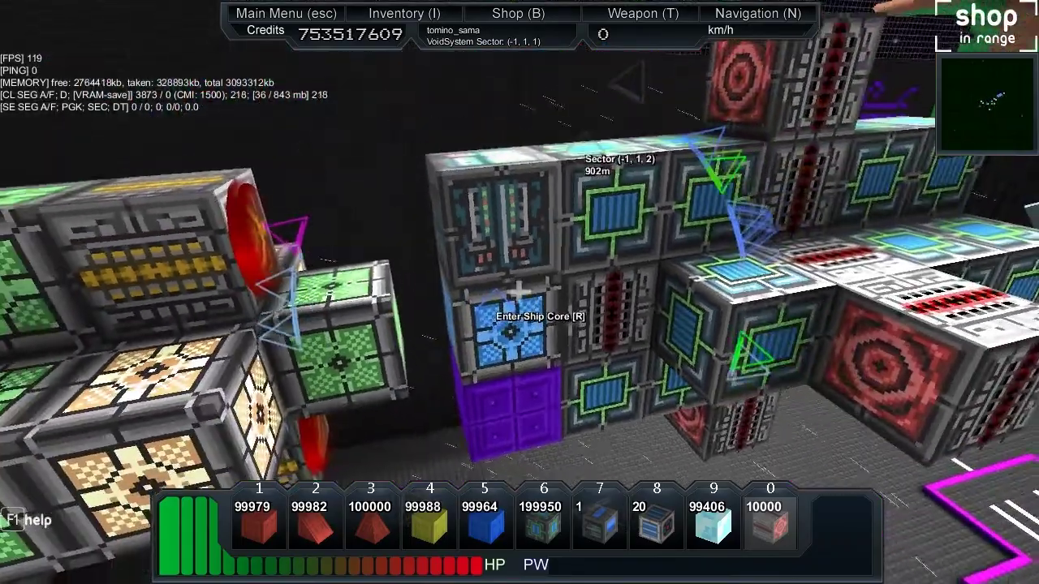
key("w")
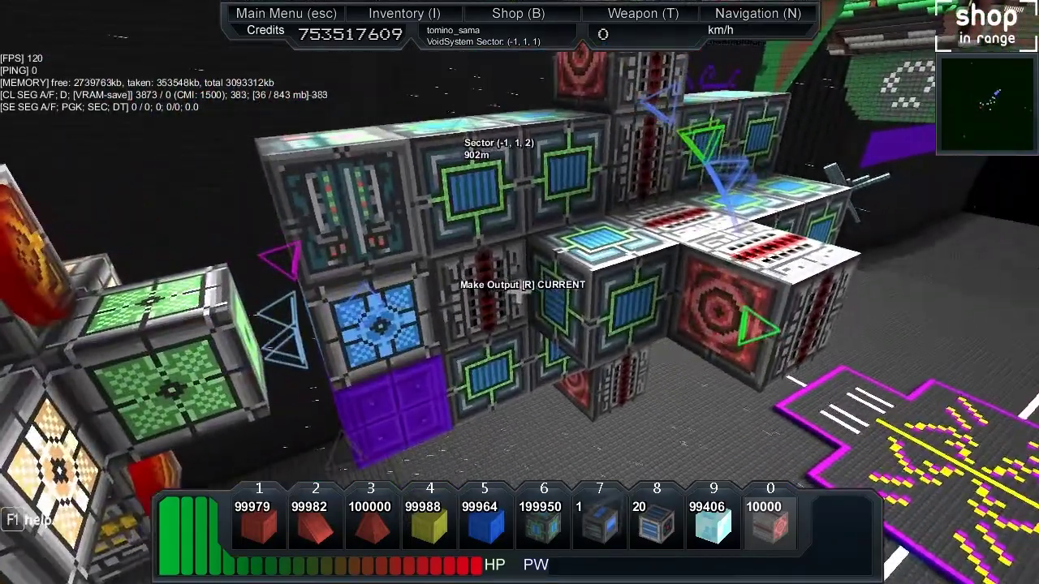
scroll(520, 292, "up", 13)
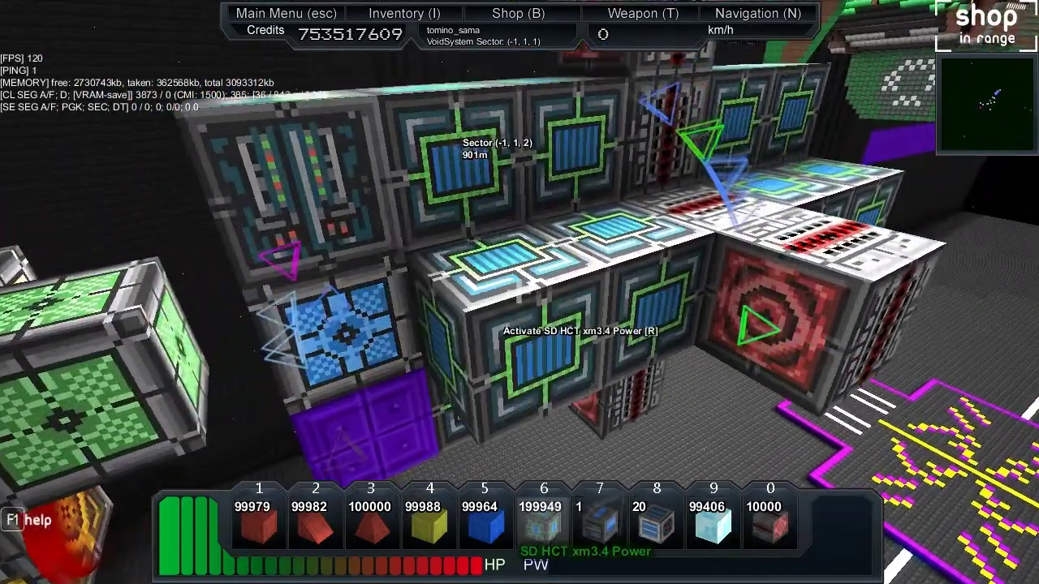
key("r")
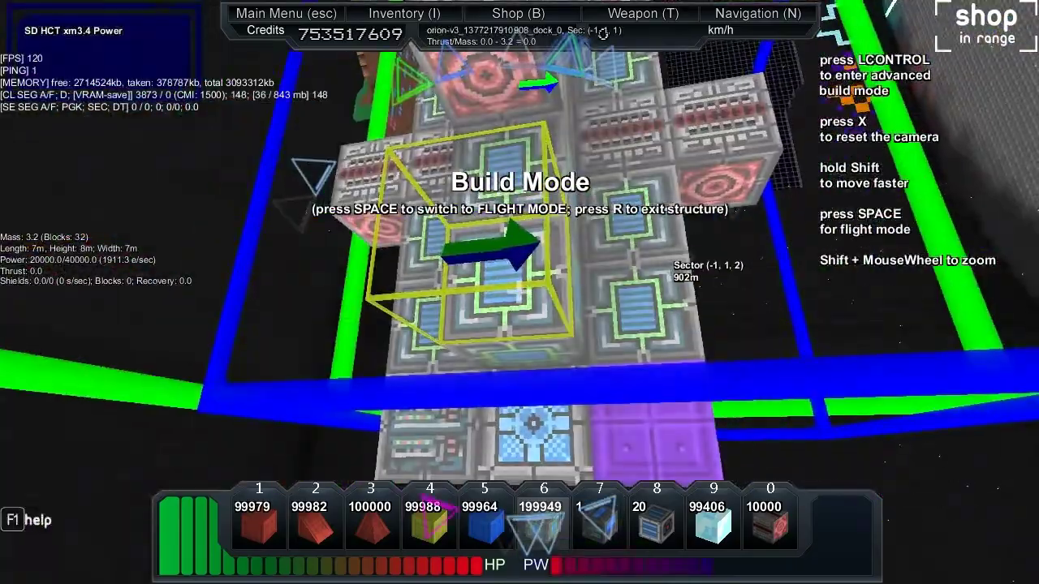
Examine the smaller ship behind the core from several sides.
key("s")
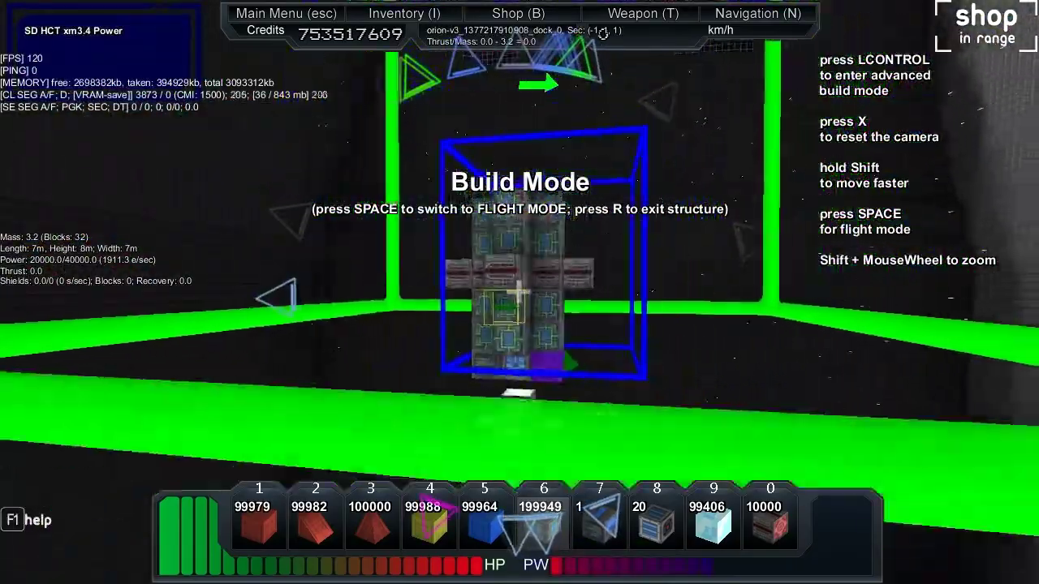
key("s")
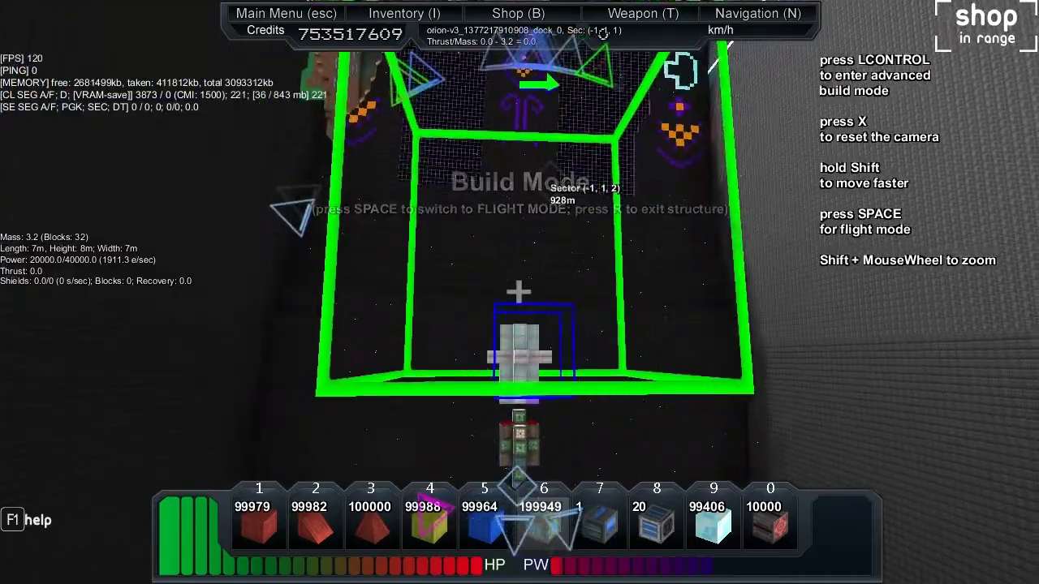
key("w")
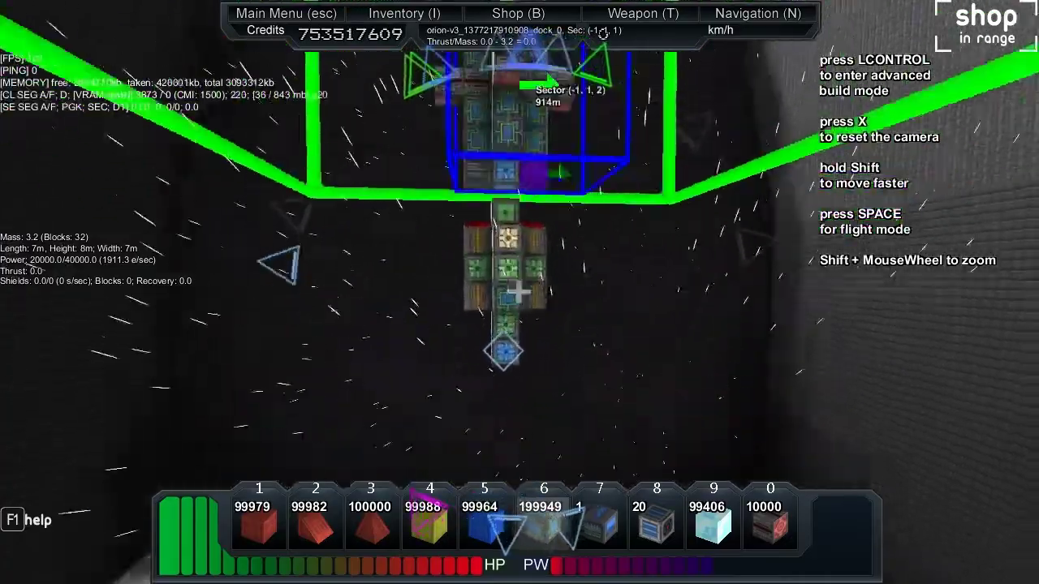
key("w")
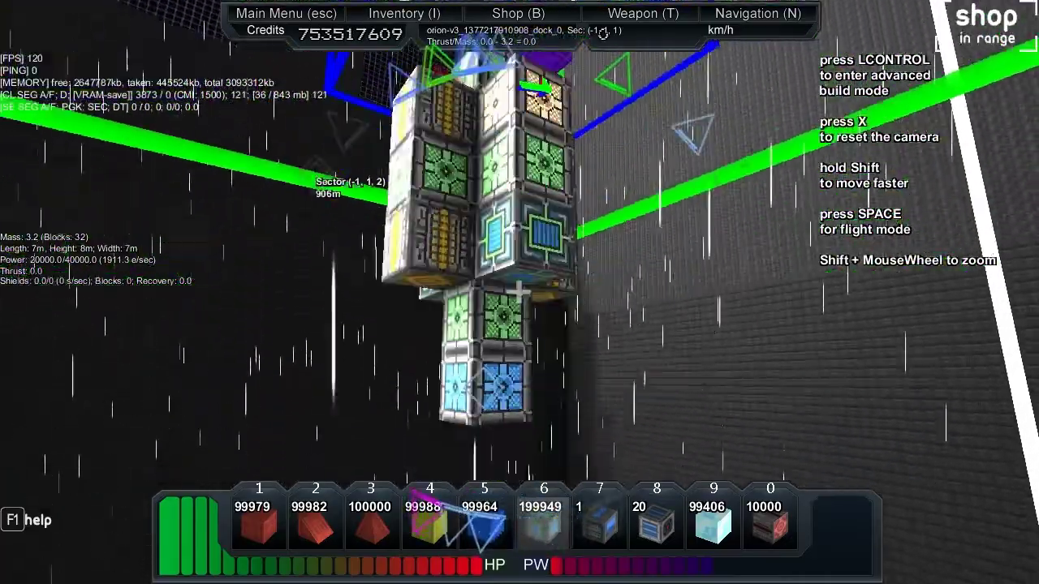
key("d")
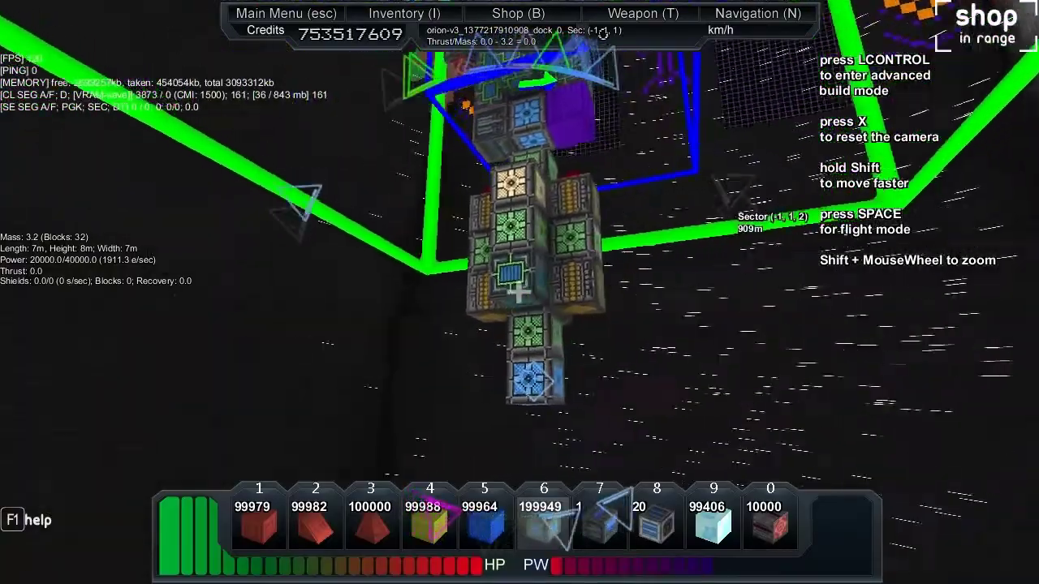
key("d")
key("a")
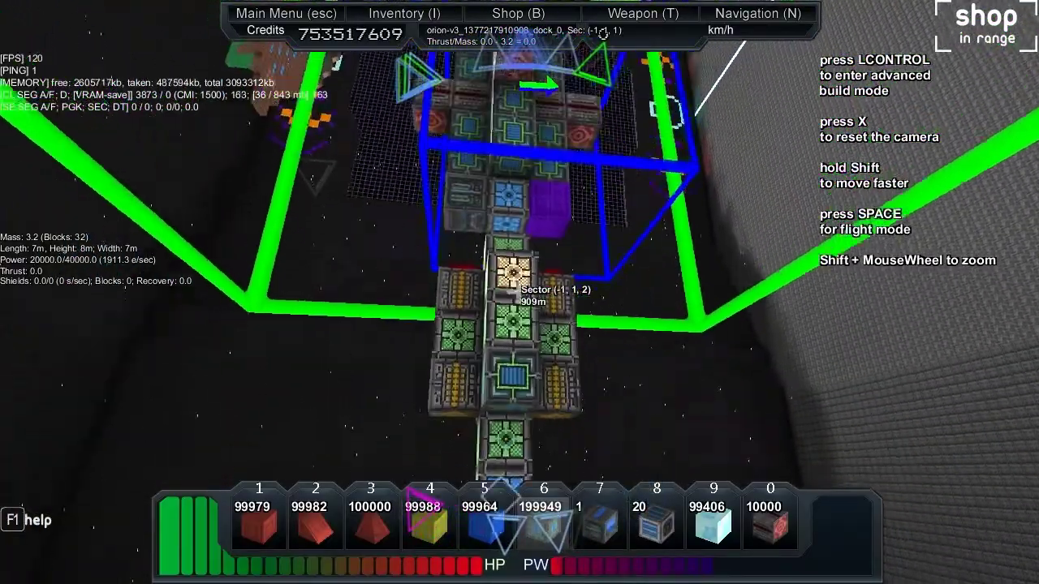
Remove the Pulsators projecting from the ship's middle section on the near face and one adjacent side.
key("w")
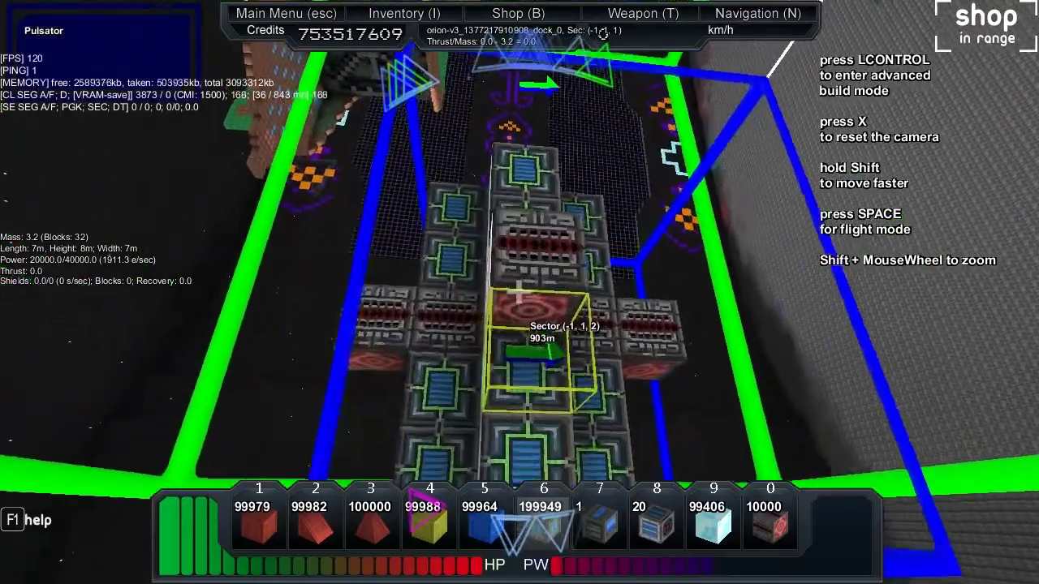
right_click(519, 292)
right_click(519, 292)
key("a")
key("a")
right_click(520, 293)
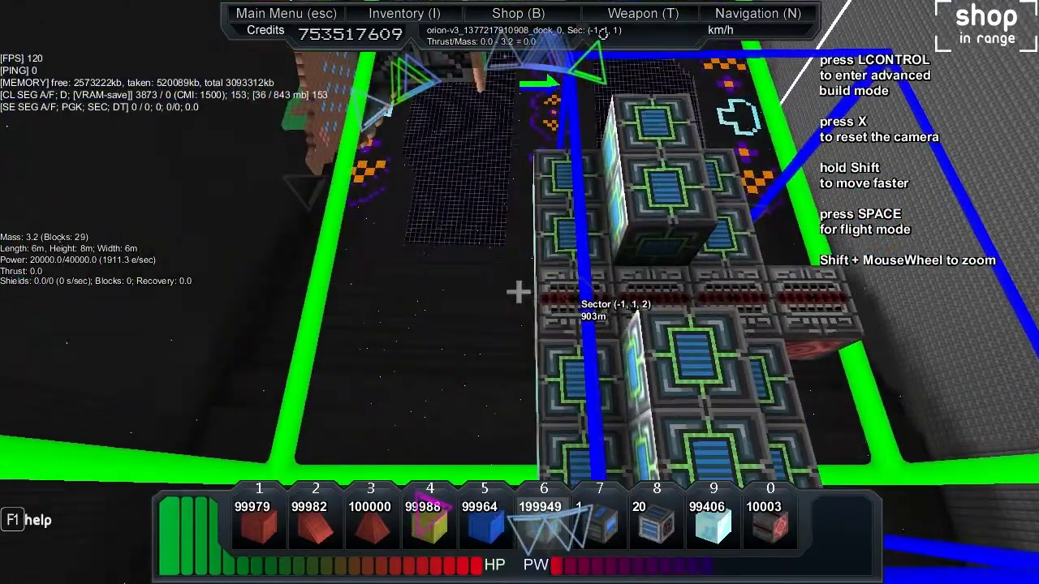
Remove the remaining protruding Pulsators from the other sides of the ship's middle section.
key("d")
right_click(519, 292)
key("d")
right_click(519, 292)
key("d")
right_click(520, 292)
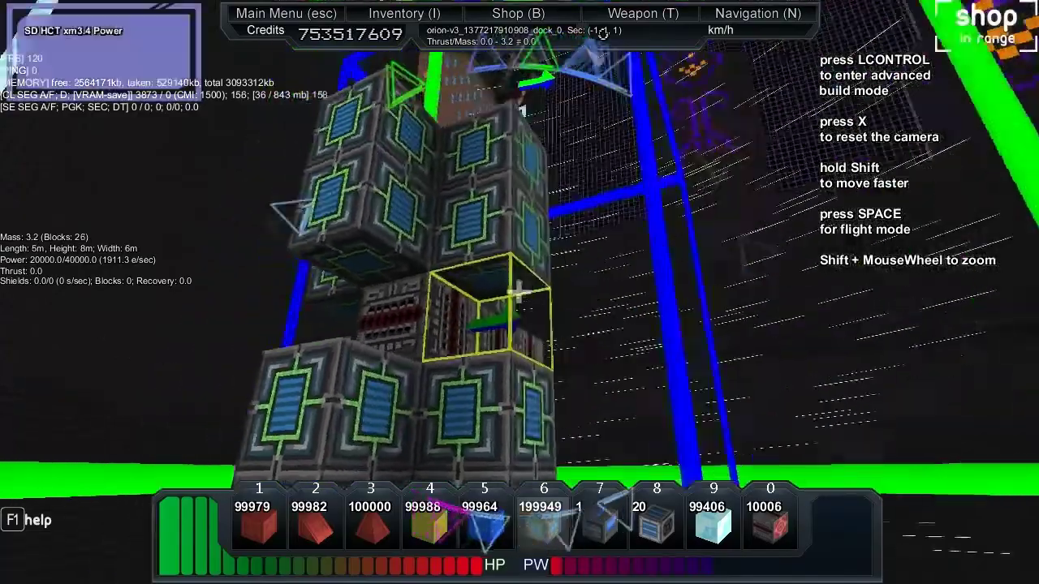
left_click(519, 292)
left_click(520, 292)
left_click(519, 292)
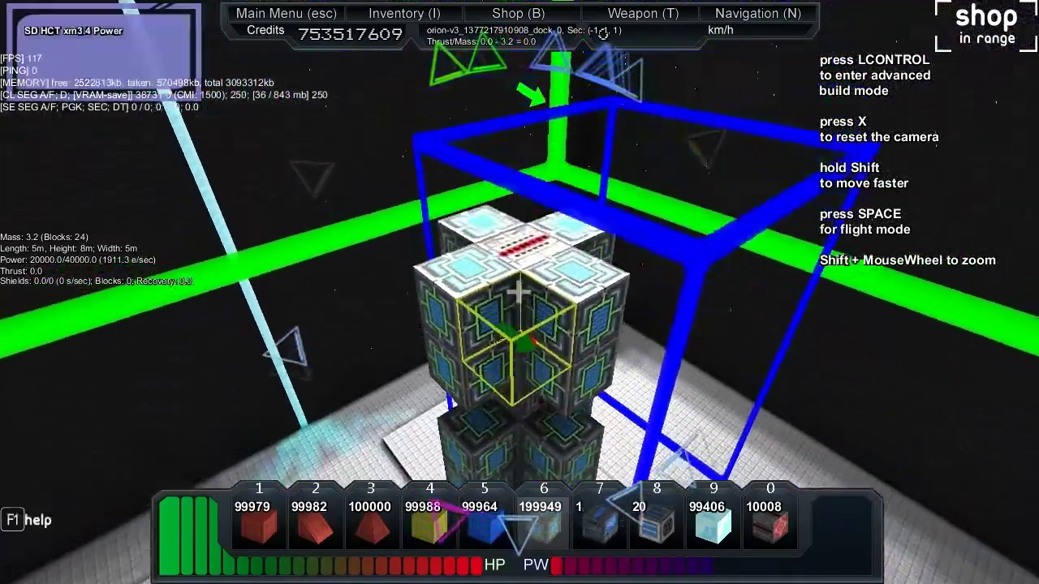
Set the YZ and XY symmetry build planes through the central Pulsator at the ship's end.
key("ctrl")
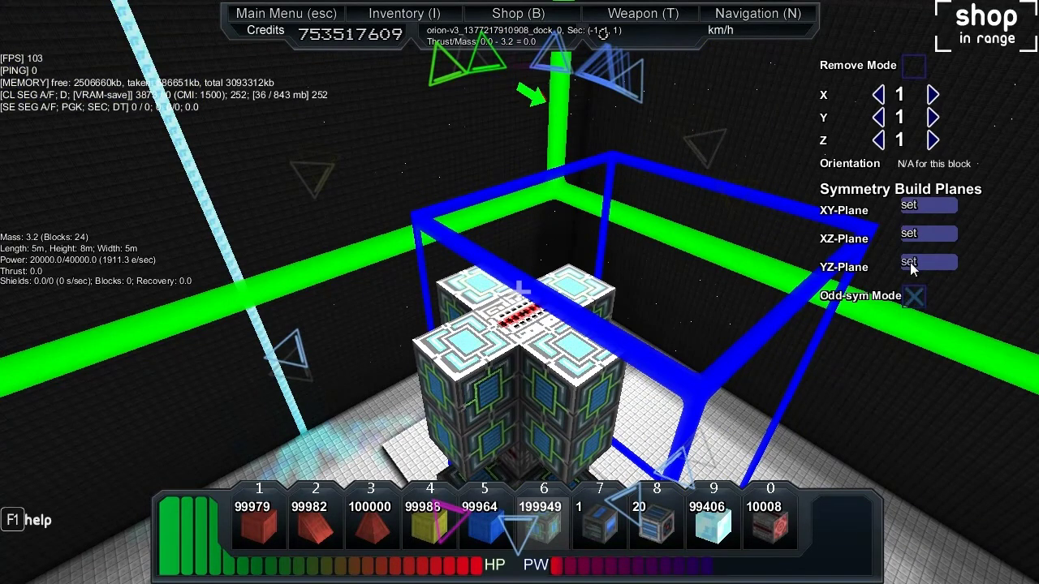
left_click(912, 264)
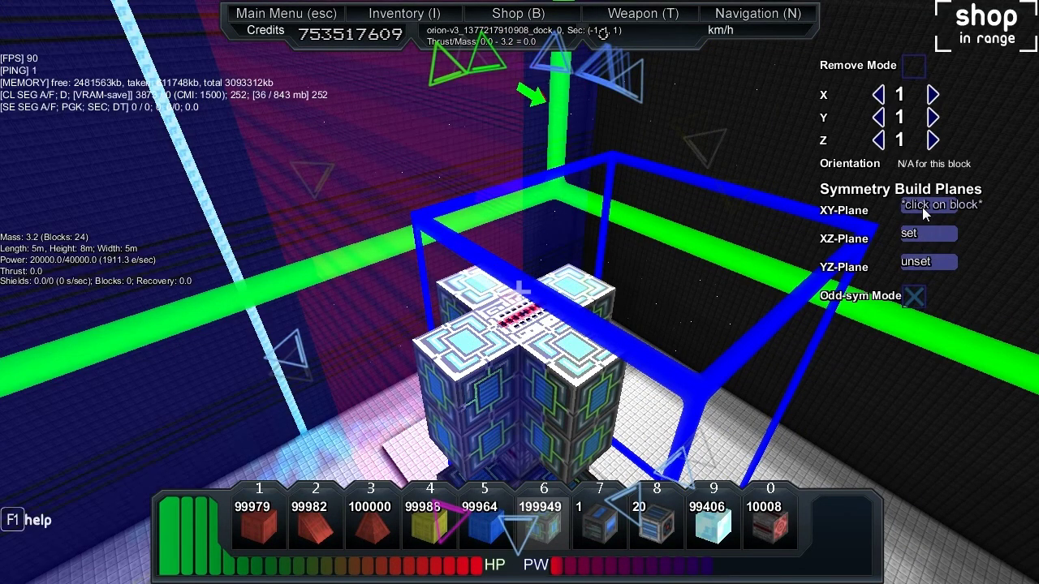
left_click(526, 317)
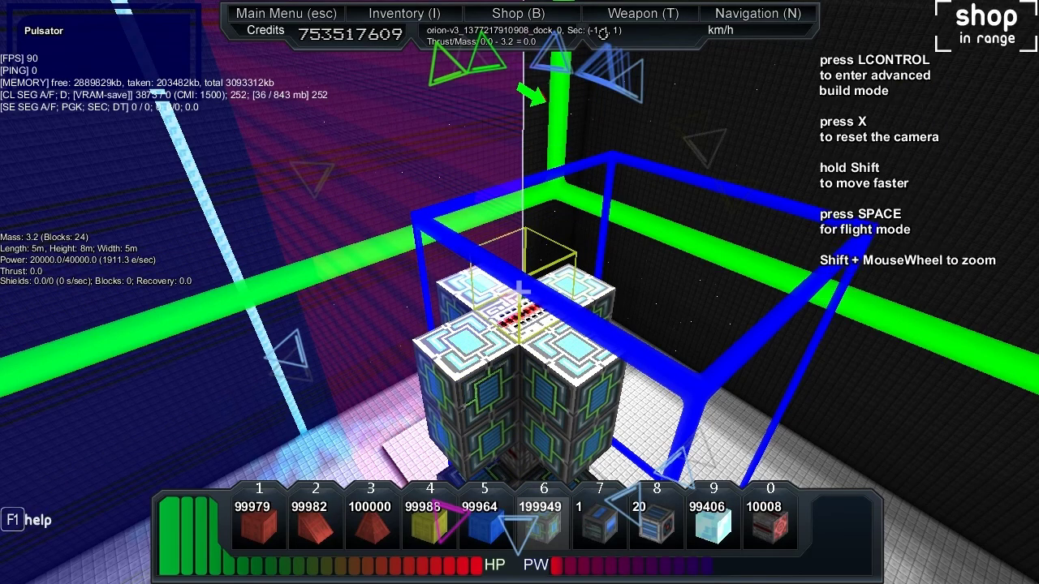
Choose the Pulsator as the block to build with and select the Pulse Computer beside the core for linking.
key("s")
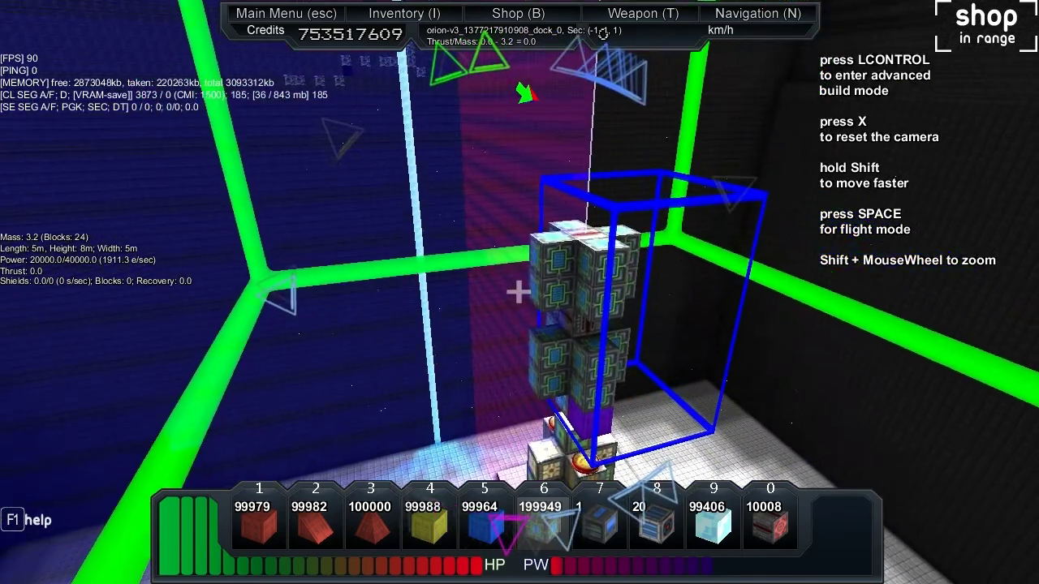
key("w")
key("e")
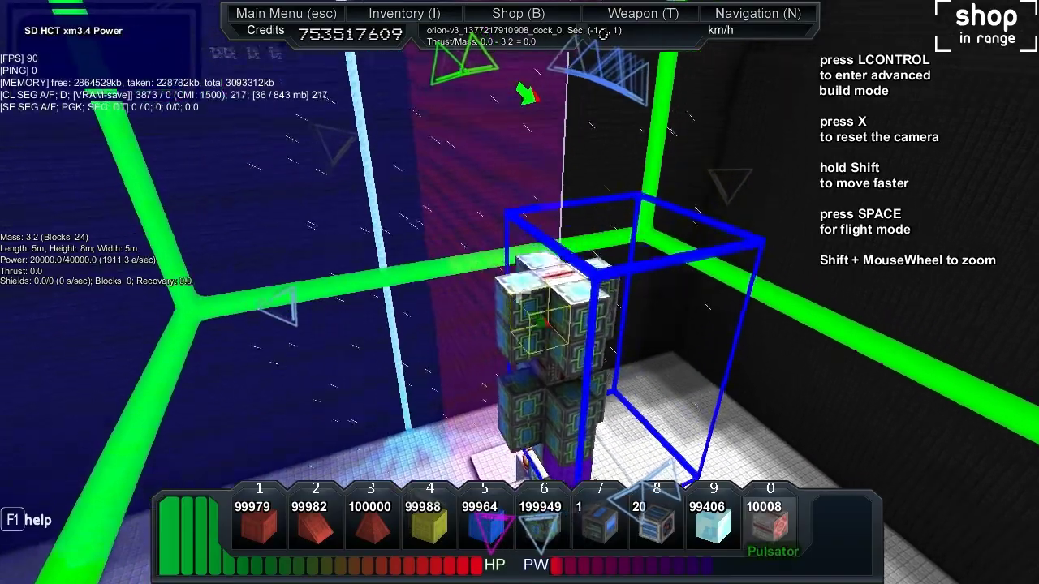
key("q")
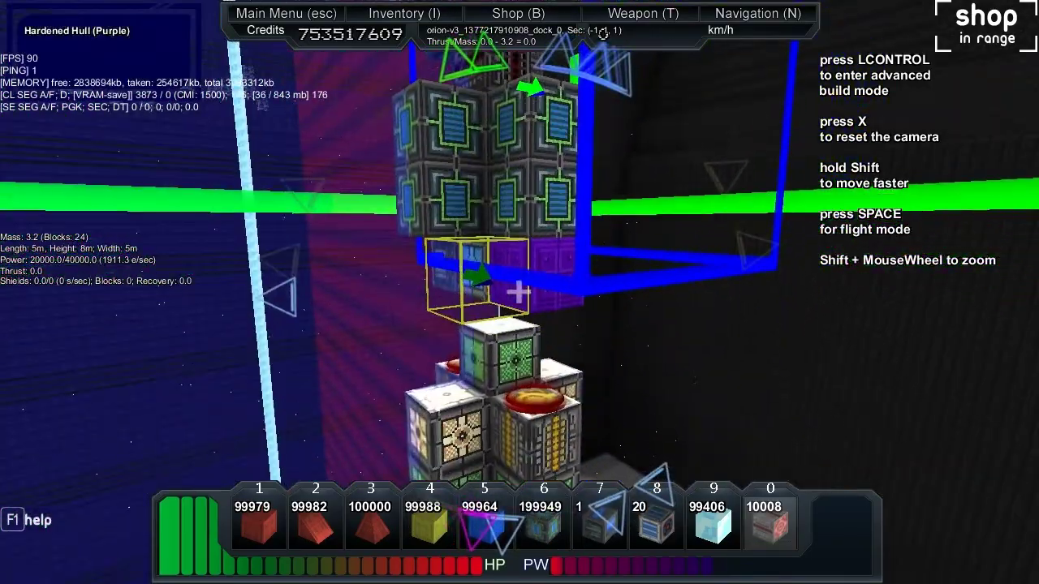
key("a")
key("w")
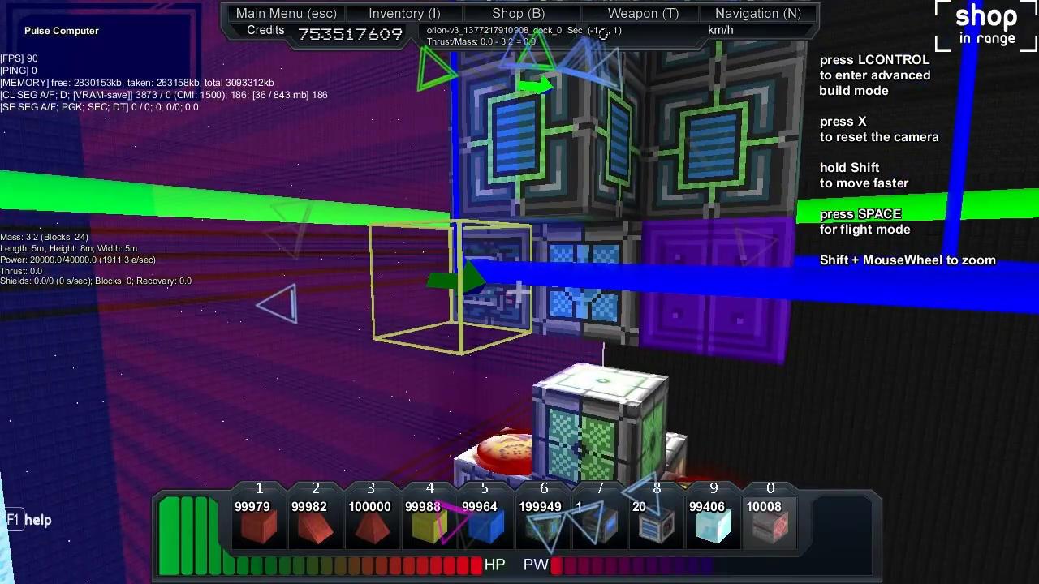
key("c")
Stack two Pulsators on the ship's central end block and extend a symmetric cross of four six-block Pulsator arms.
key("w")
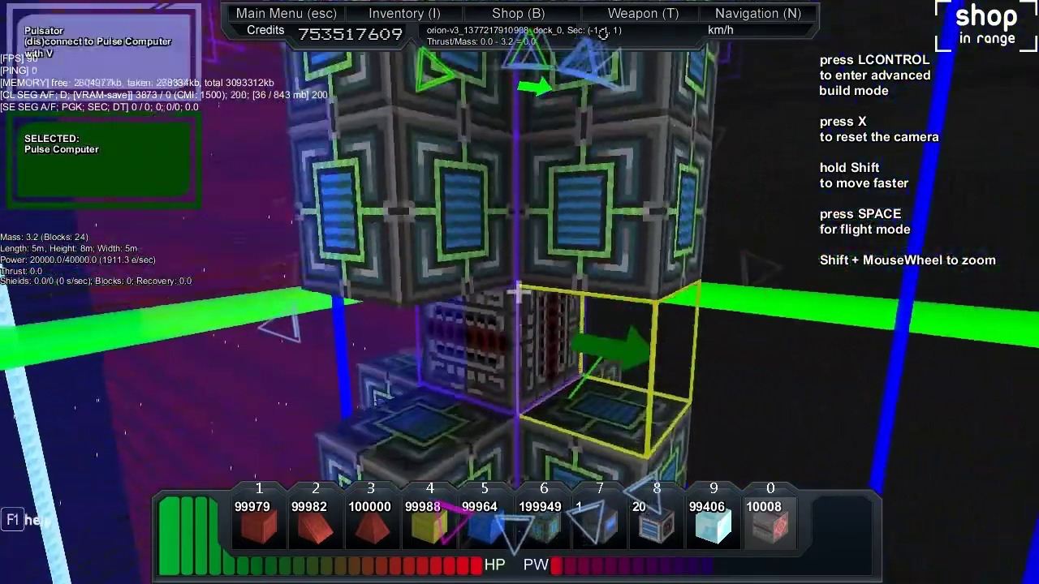
key("e")
key("s")
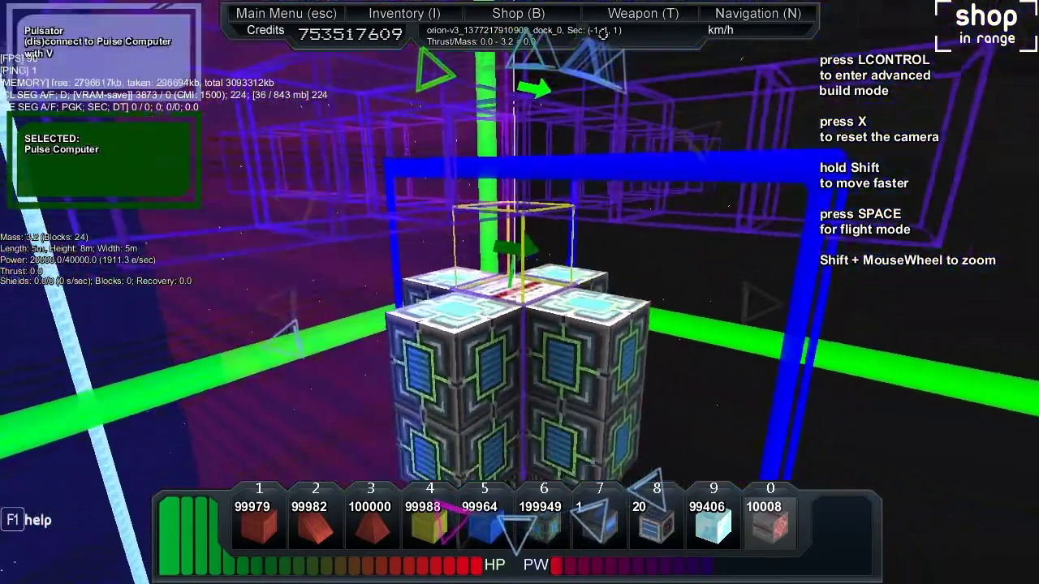
key("s")
key("q")
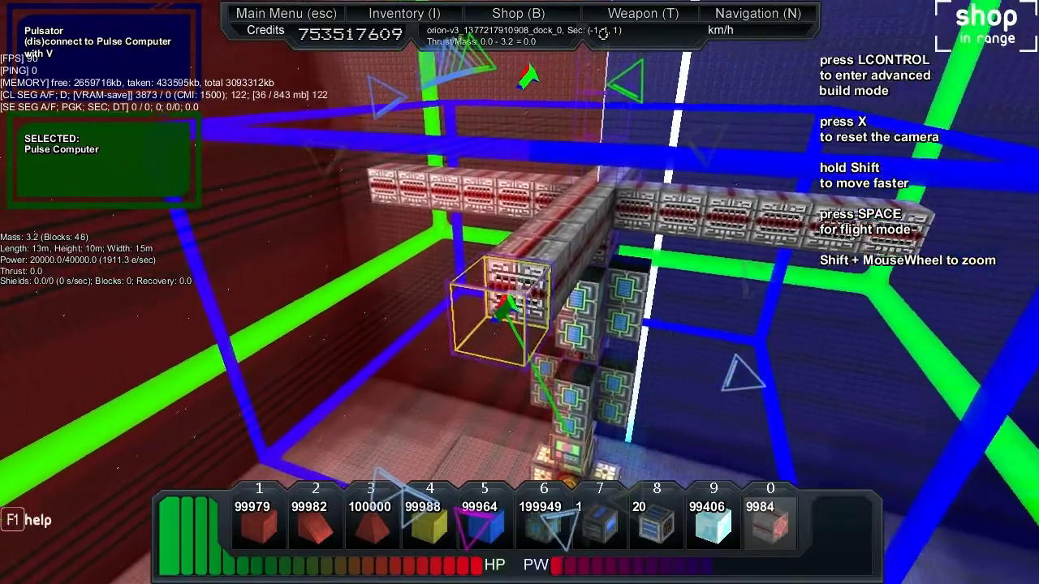
key("d")
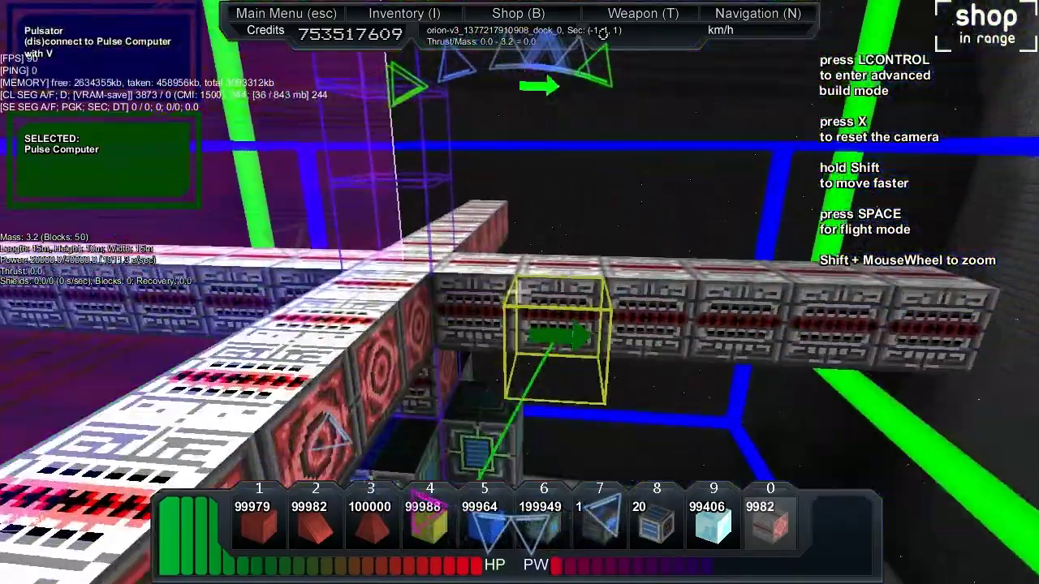
Remove the two opposite Pulsator arms along the ship's width axis.
key("e")
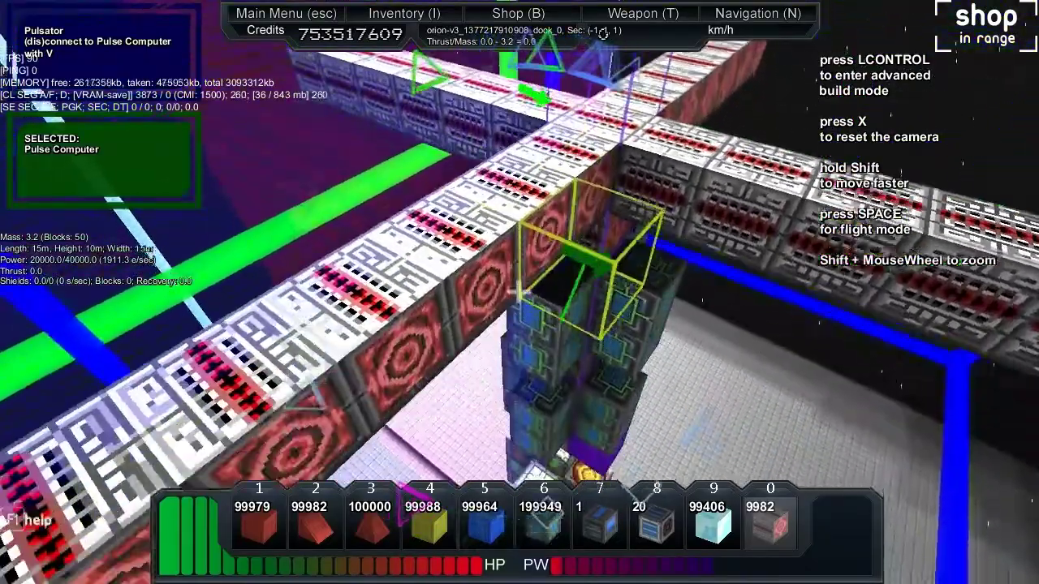
key("q")
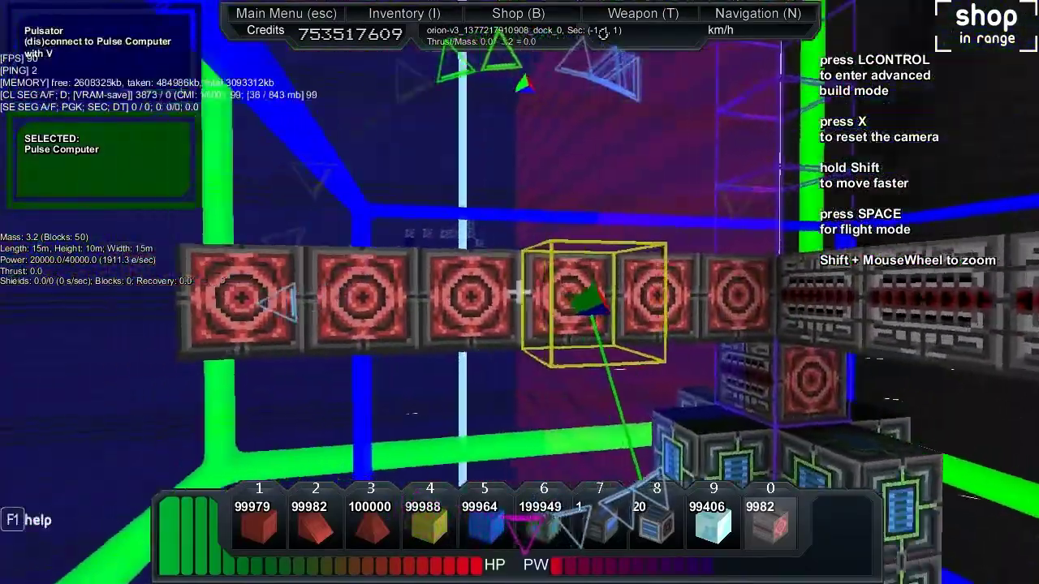
key("a")
right_click(519, 293)
right_click(519, 292)
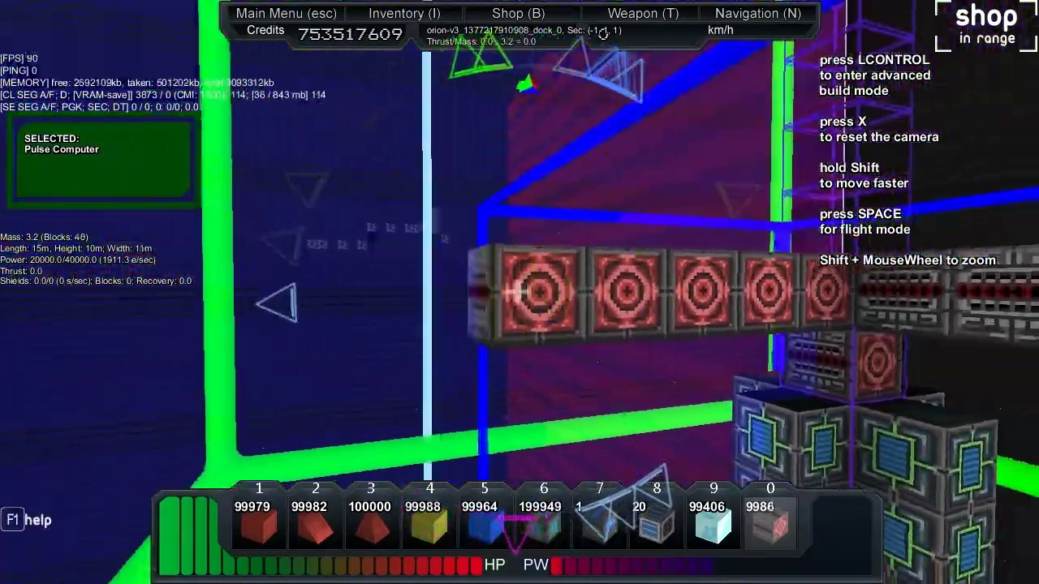
right_click(520, 292)
right_click(519, 292)
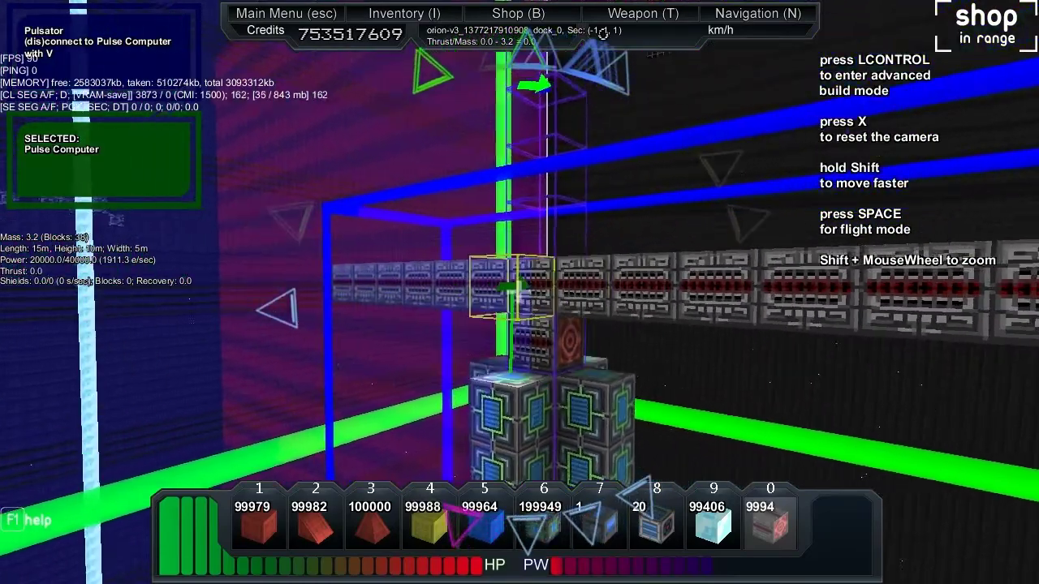
Remove the two Pulsator arms along the length axis, keeping only the central two-block stack.
key("w")
right_click(519, 292)
right_click(519, 292)
right_click(519, 292)
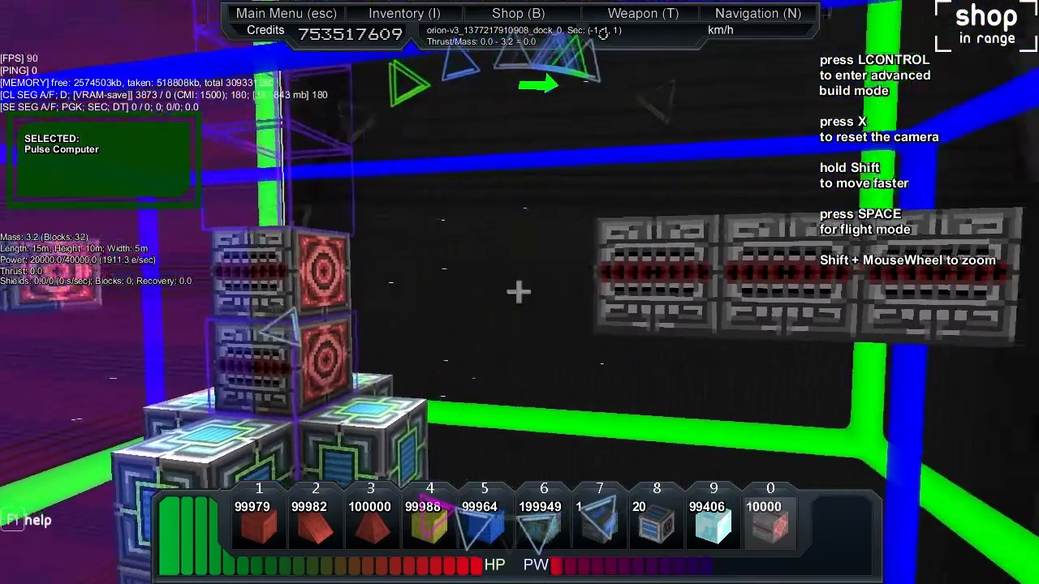
right_click(519, 290)
right_click(520, 290)
right_click(519, 291)
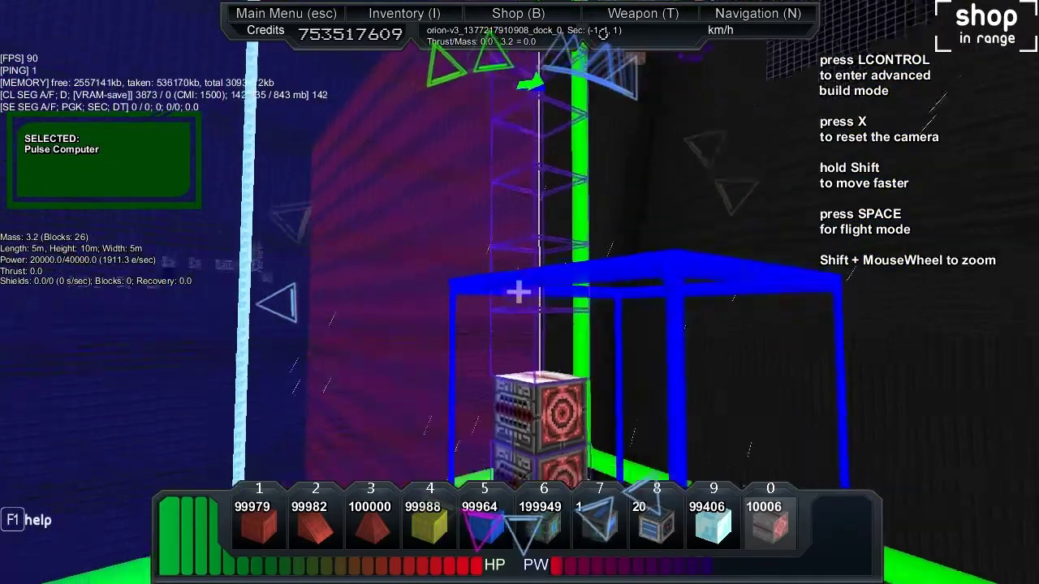
Stack more Pulsators on top of the central two-block stack until the ship's height is 15 m.
left_click(520, 291)
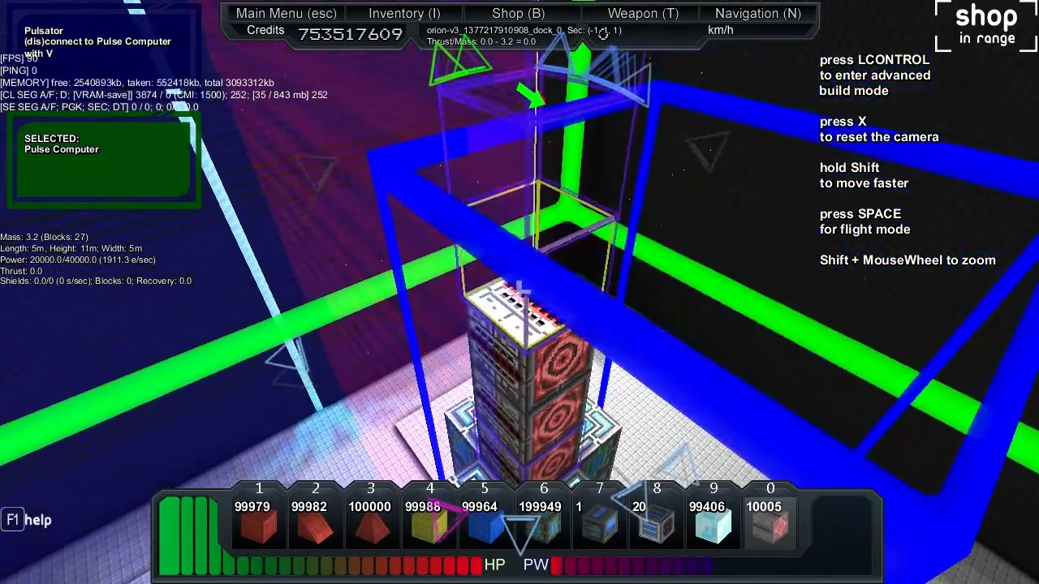
left_click(519, 291)
left_click(520, 291)
left_click(520, 291)
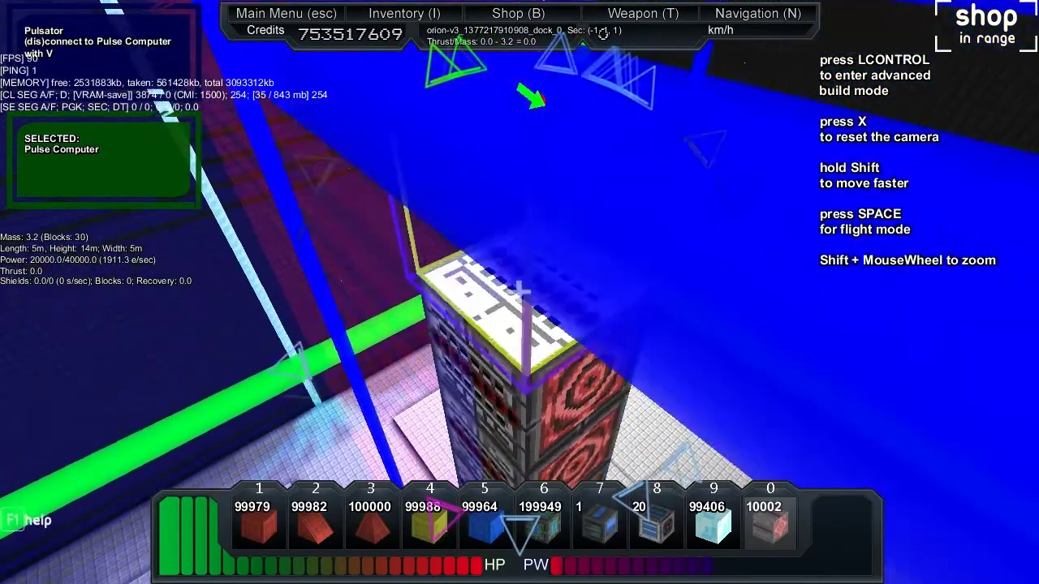
left_click(520, 291)
left_click(520, 290)
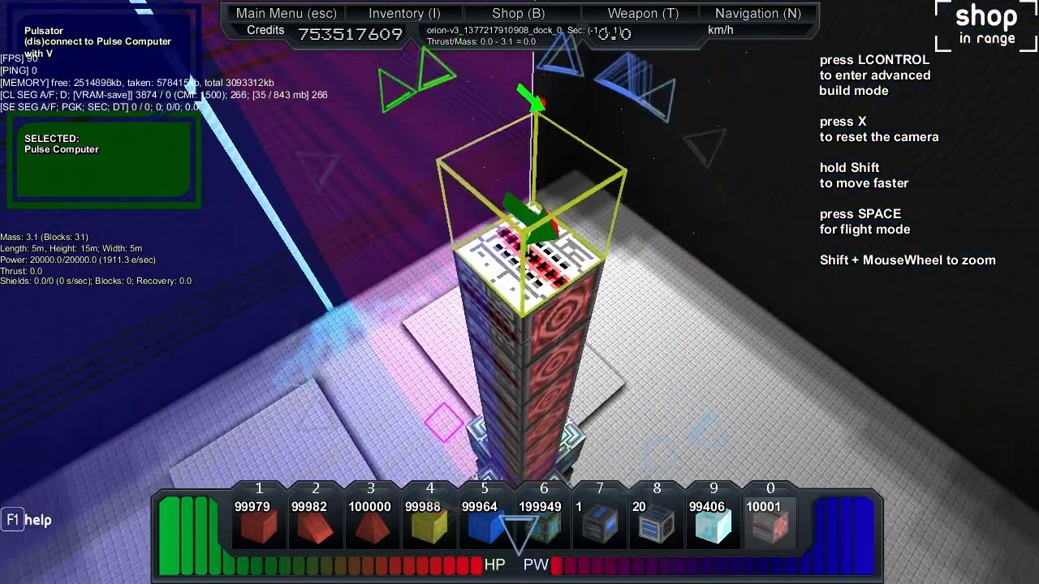
Remove the five upper Pulsators from the column, cutting it back to the two-block stack.
left_click(519, 290)
left_click(519, 290)
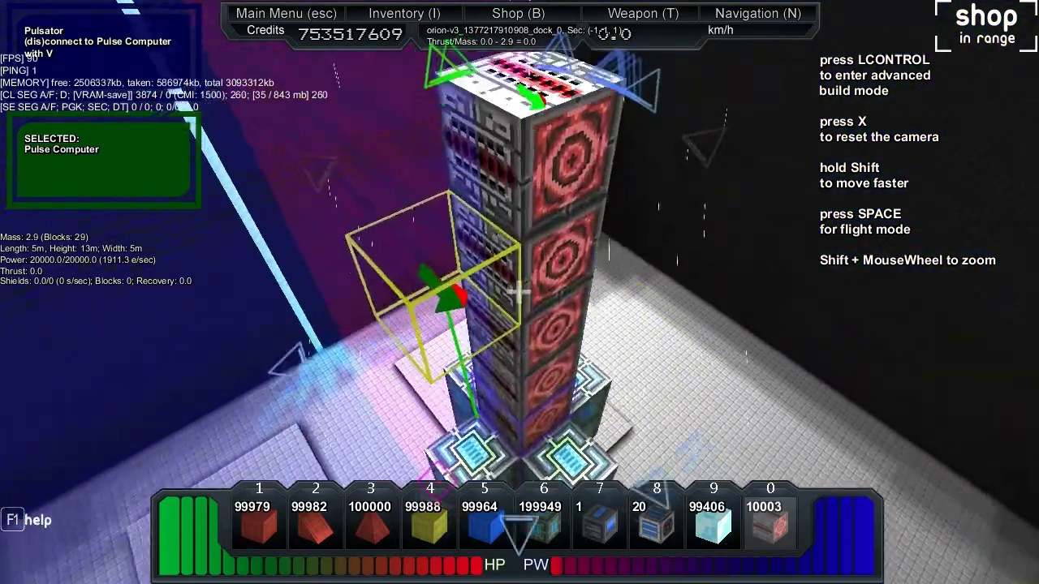
left_click(519, 290)
left_click(519, 291)
left_click(520, 290)
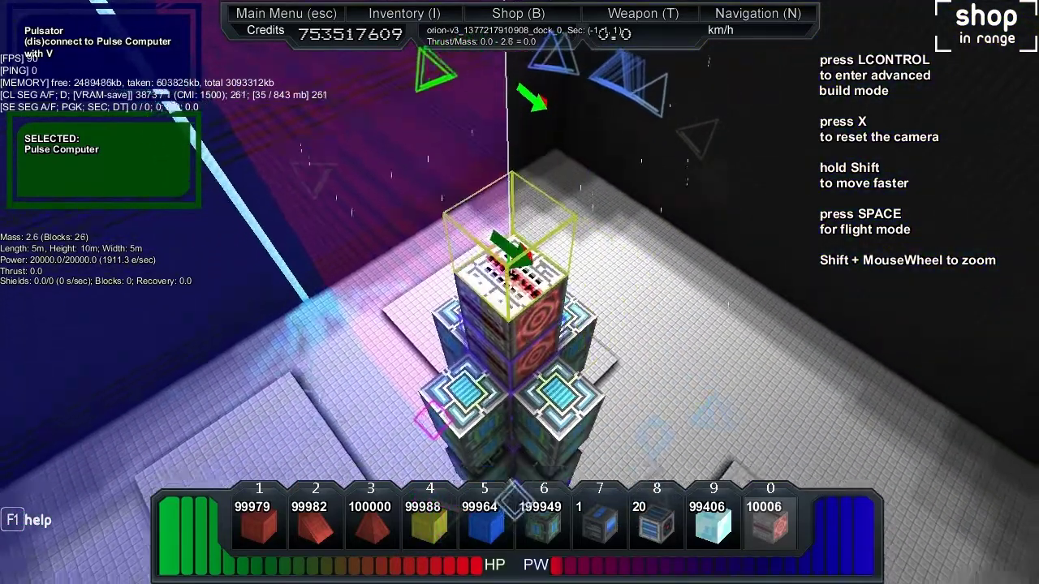
left_click(519, 290)
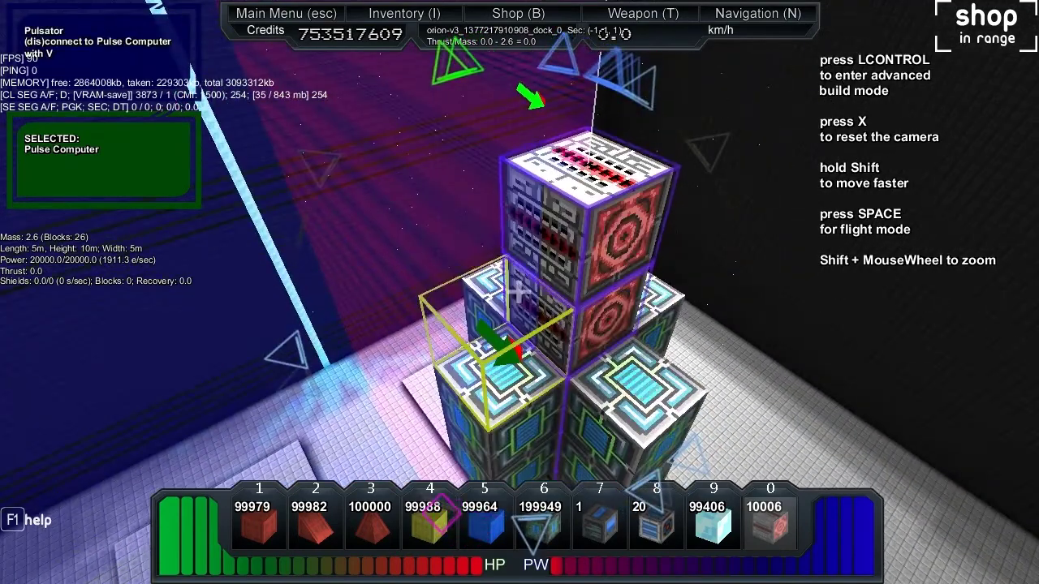
Stack eight Pulsators onto the two-block stack, raising the ship's height to 18 m.
left_click(501, 243)
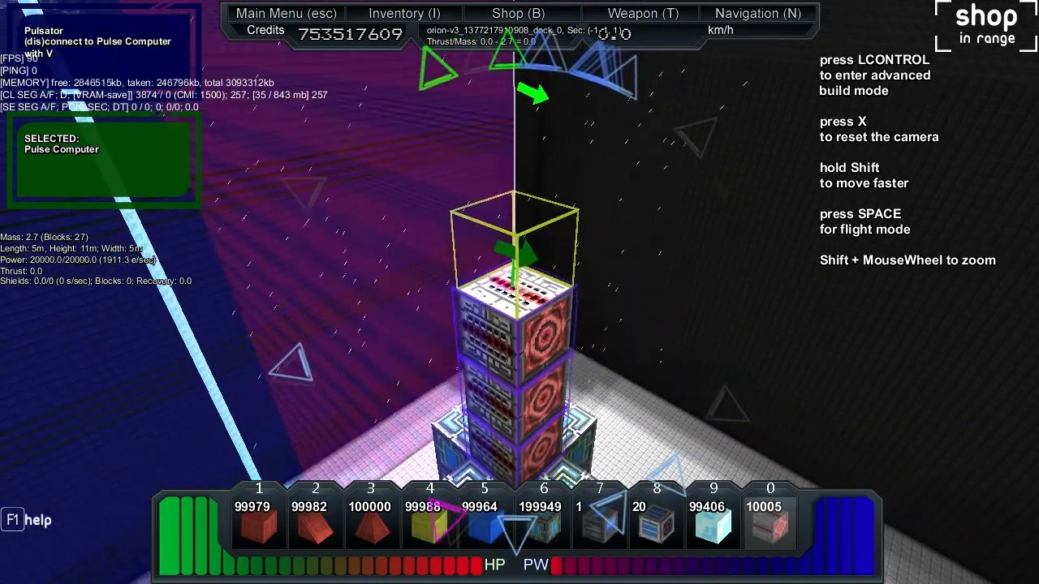
left_click(513, 244)
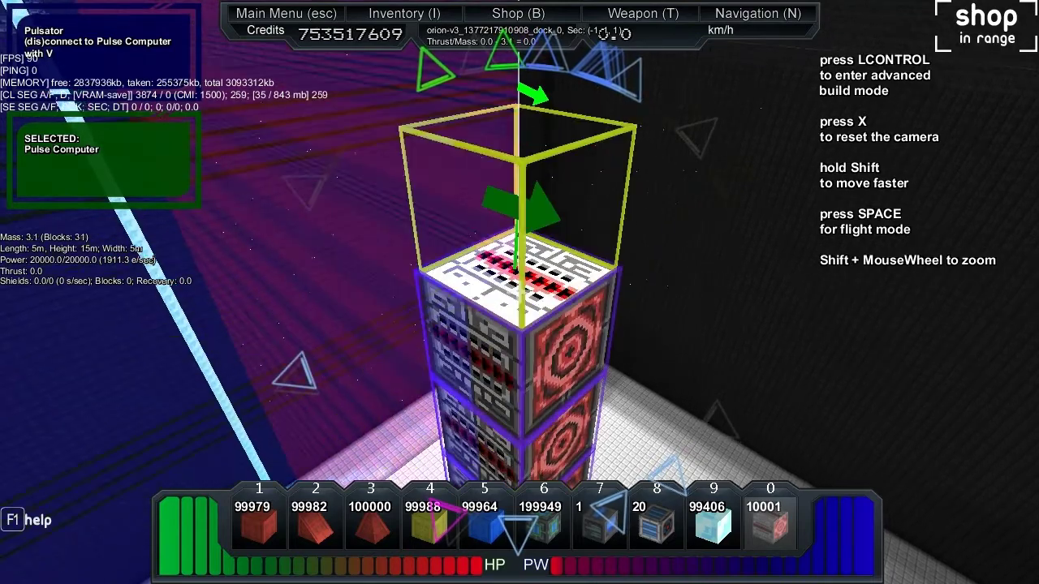
key("s")
key("e")
left_click(520, 293)
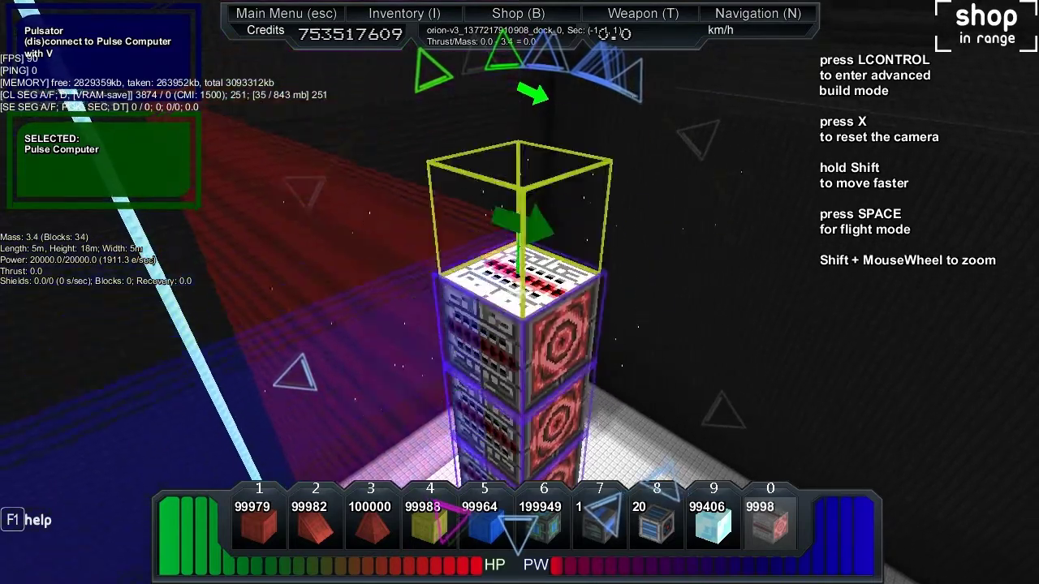
Examine the whole ship and its Pulsator column from a distance and switch to flight mode.
key("s")
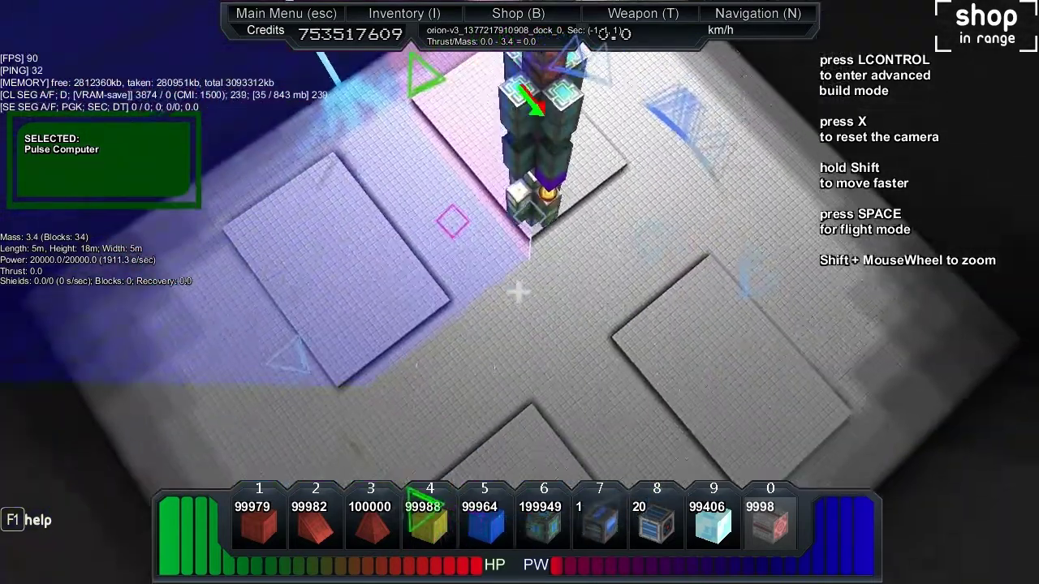
key("w")
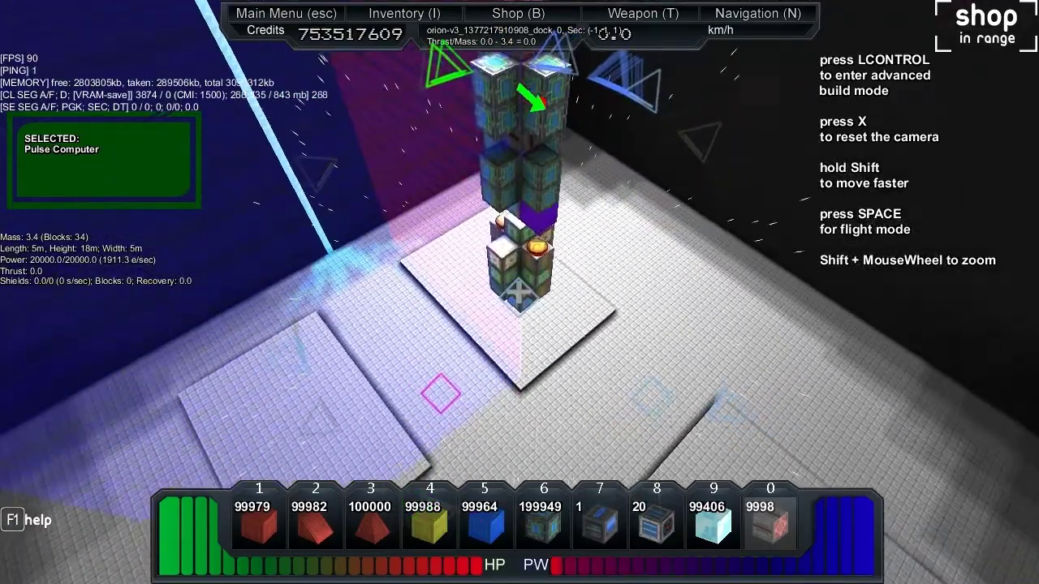
key("s")
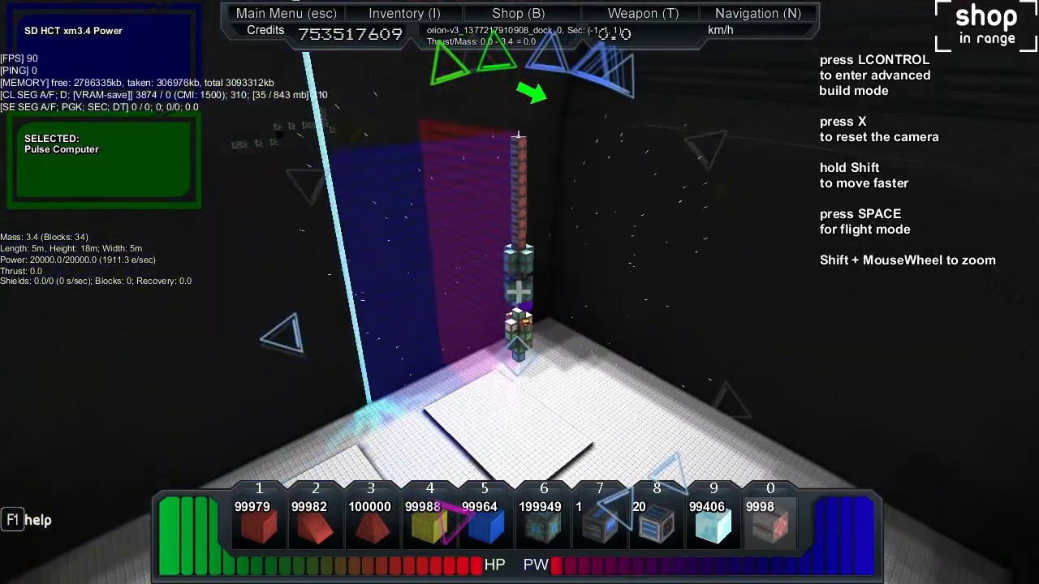
key("w")
key("space")
key("space")
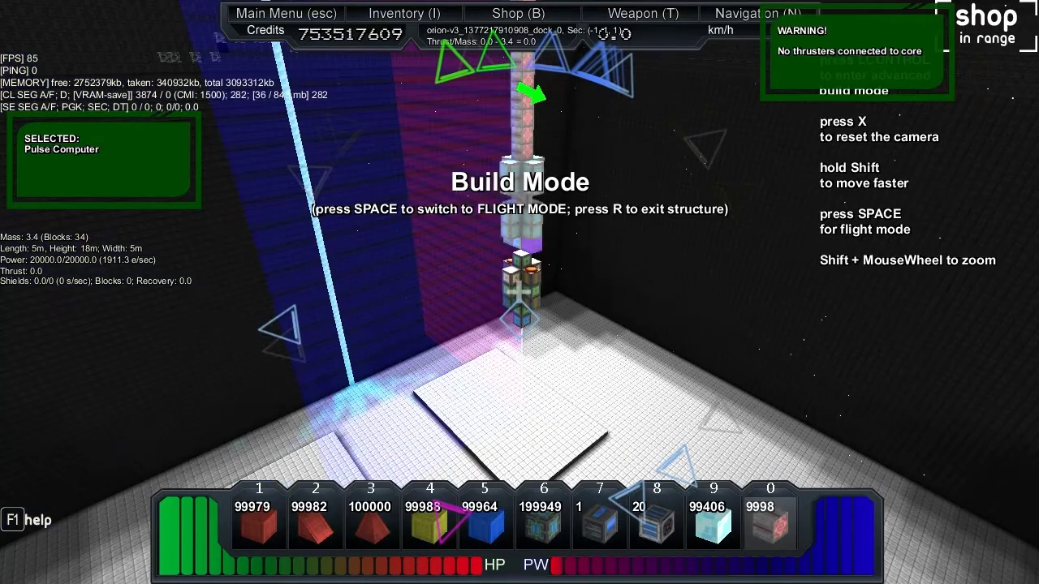
key("space")
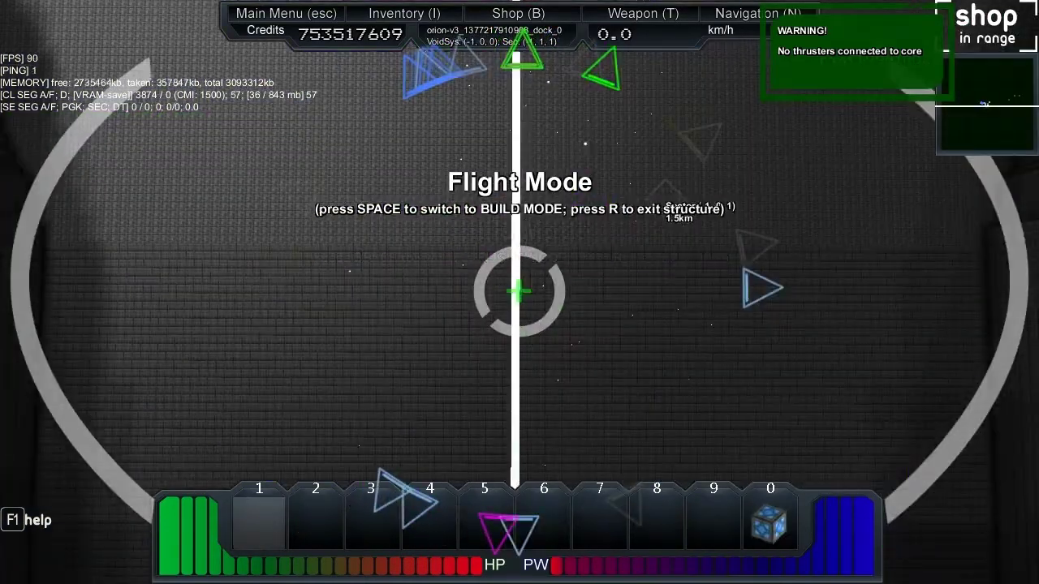
key("space")
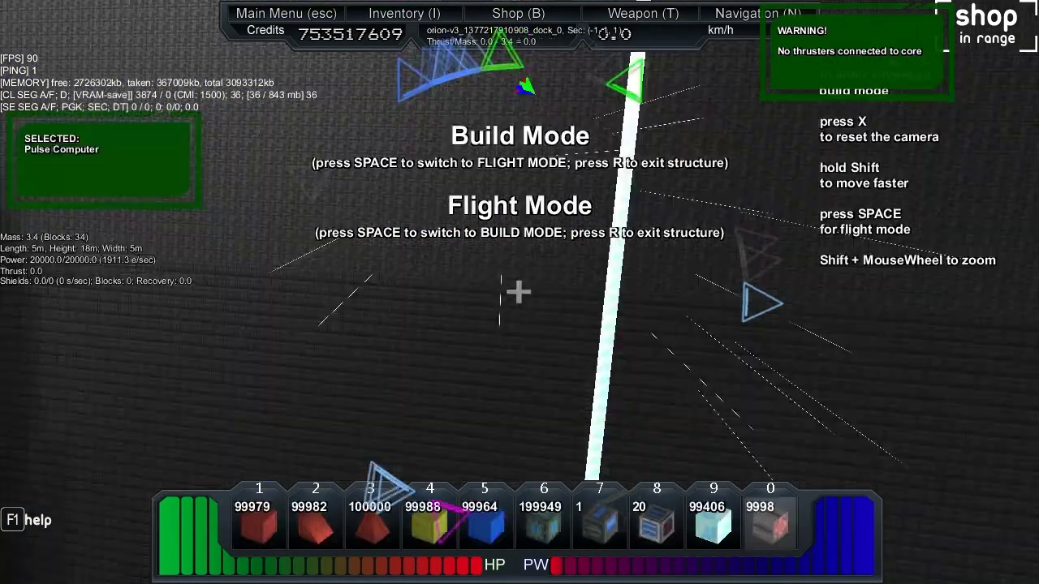
key("space")
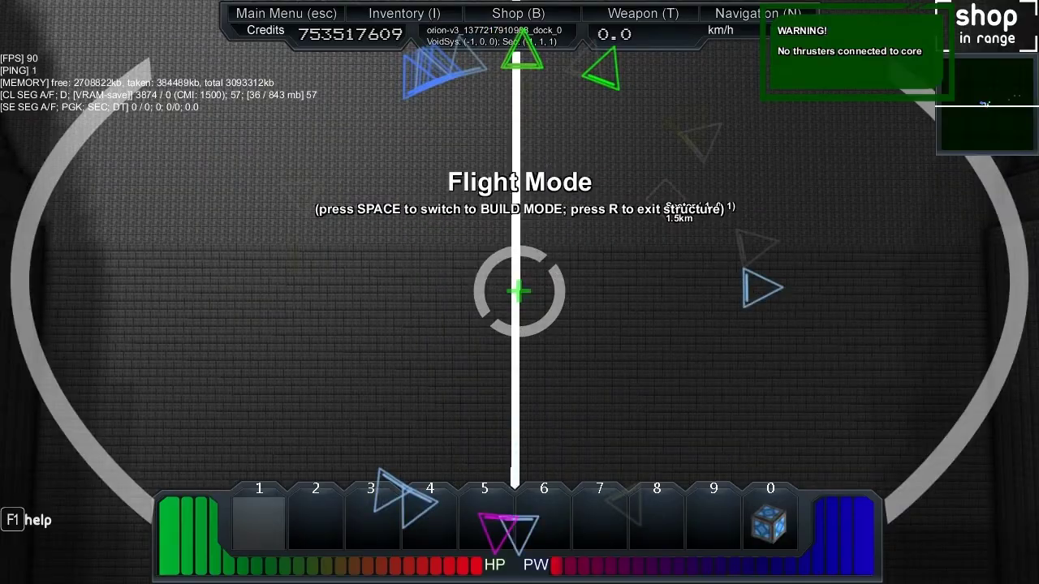
Exit the ship beside the docking spot and re-enter it through the Ship Core.
key("r")
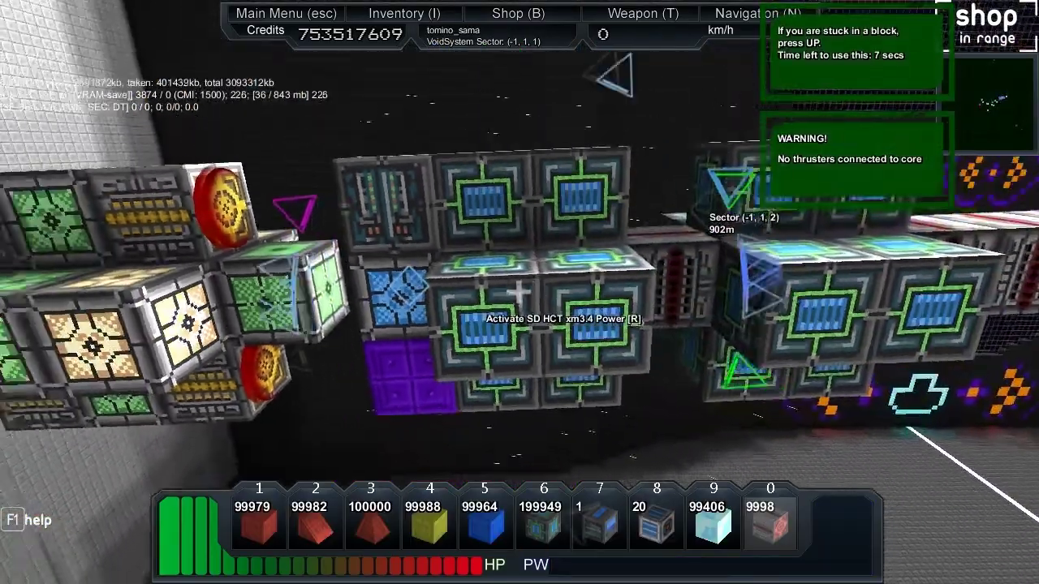
key("s")
key("w")
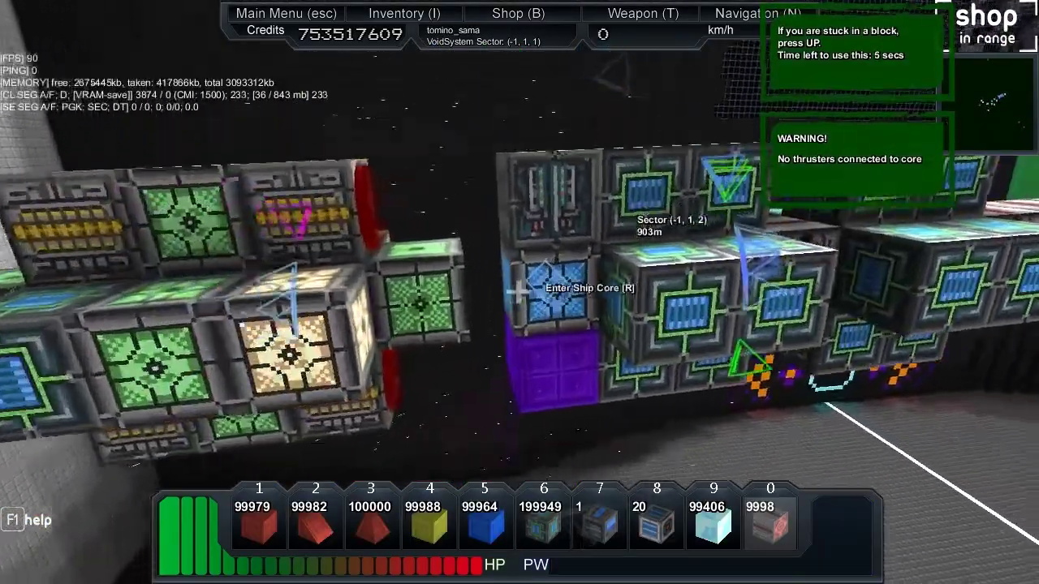
key("r")
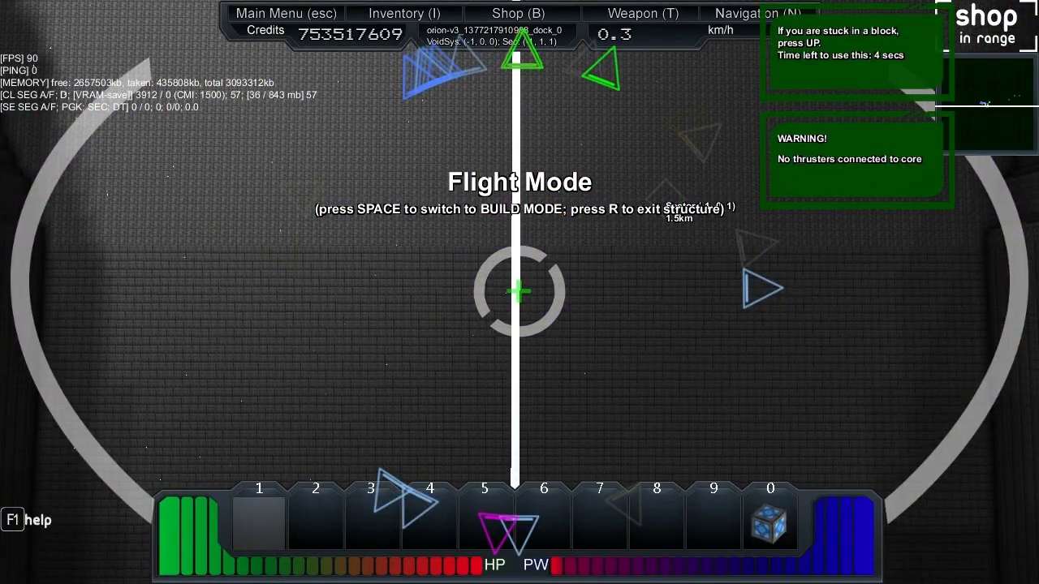
Select the docking beam and try to dock the 18 m high ship at the docking module.
key("9")
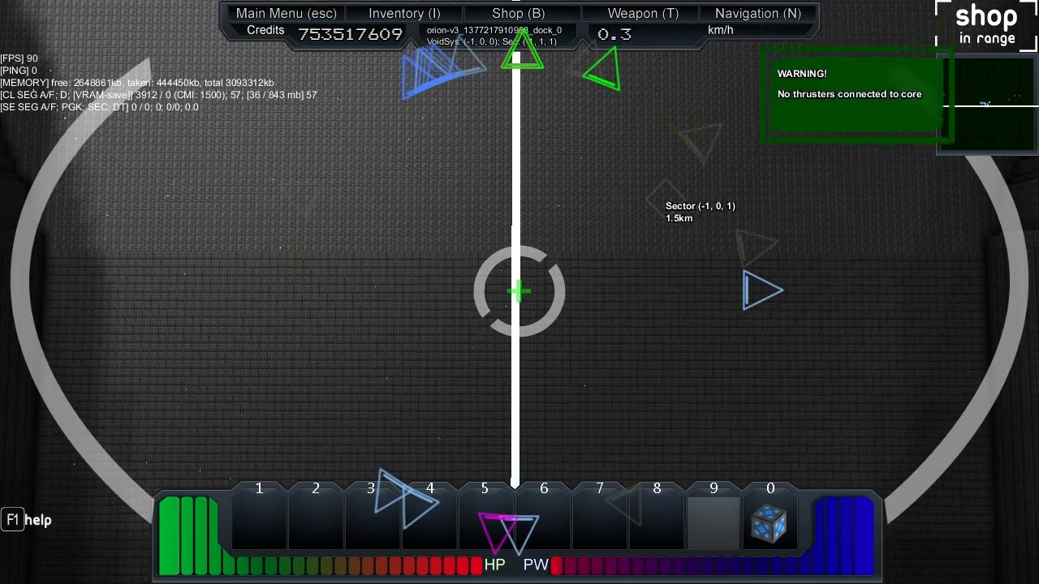
key("0")
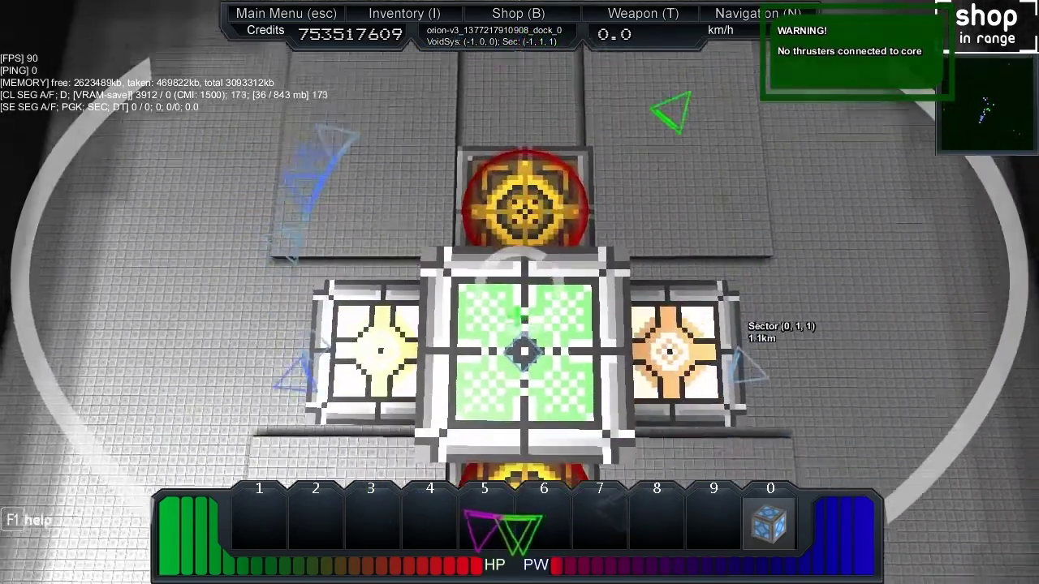
left_click(520, 292)
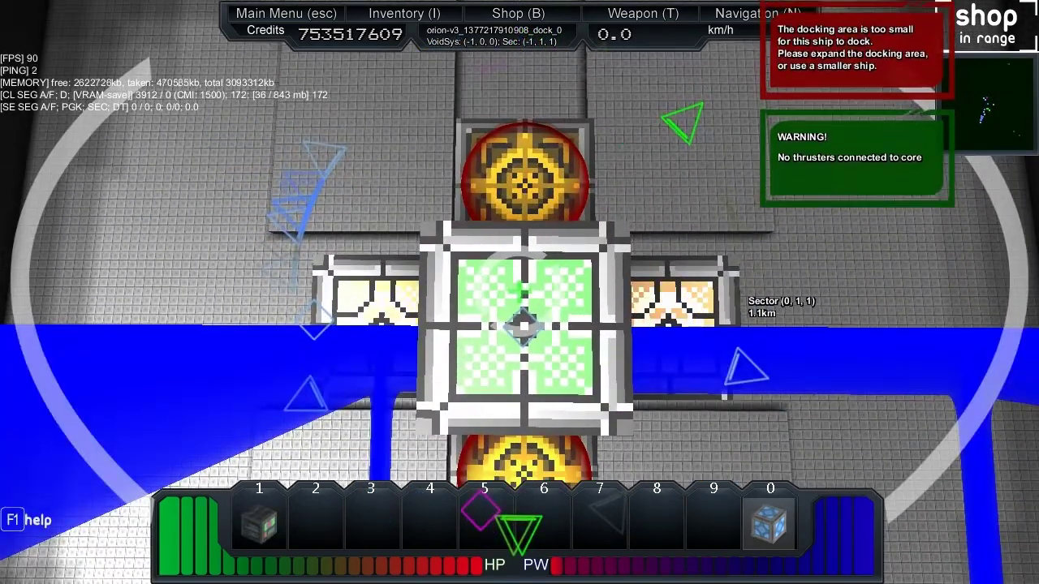
key("s")
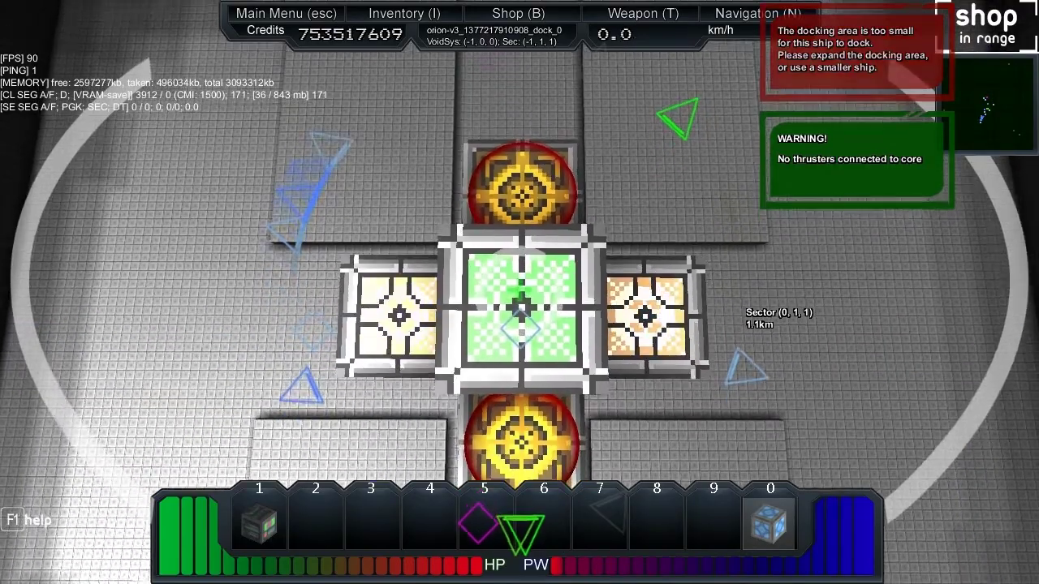
Remove the top four Pulsators to reduce the ship's height to 14 m and dock the ship.
key("space")
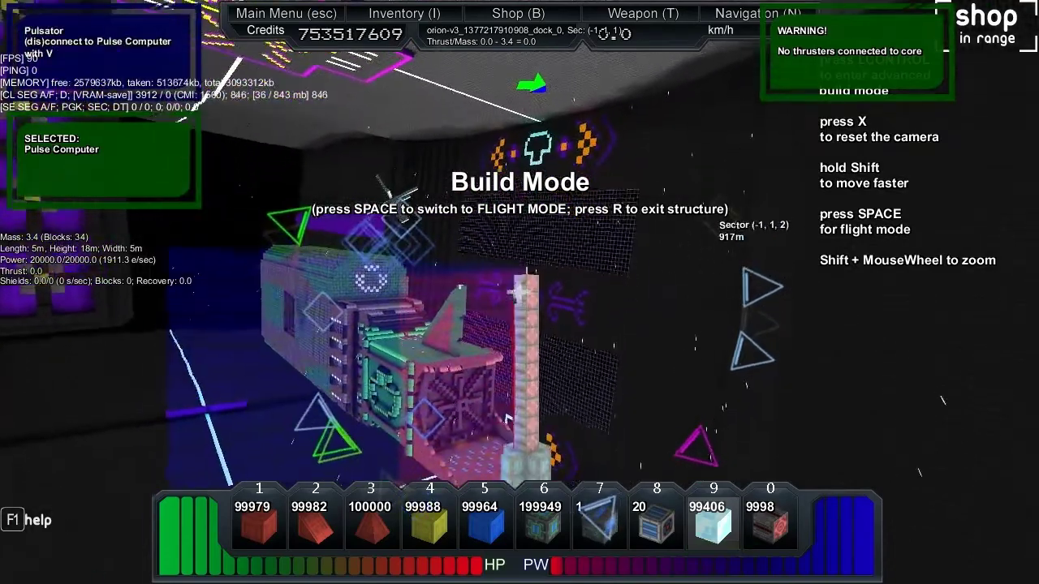
right_click(519, 292)
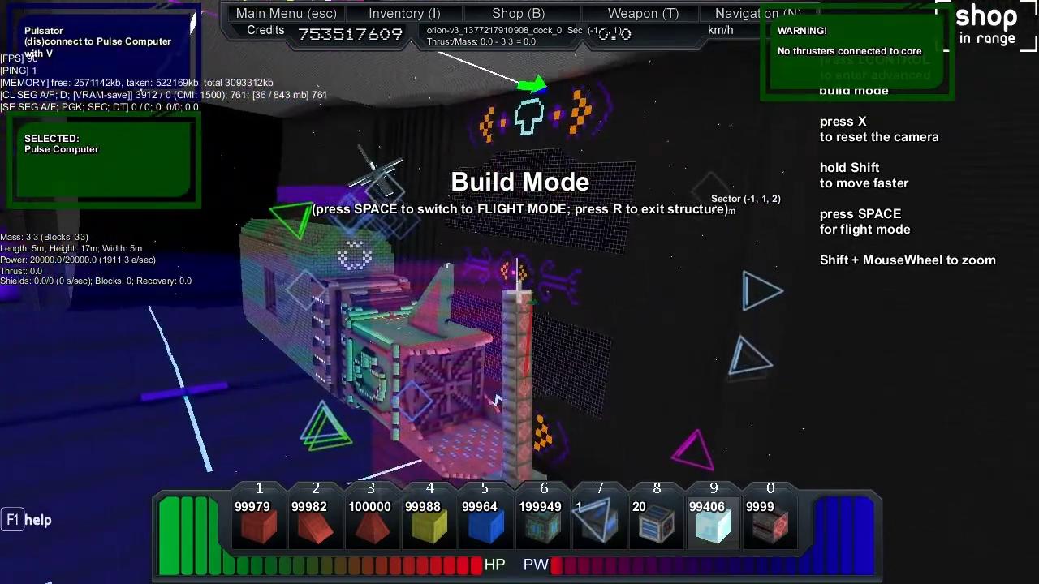
right_click(519, 292)
right_click(520, 292)
key("space")
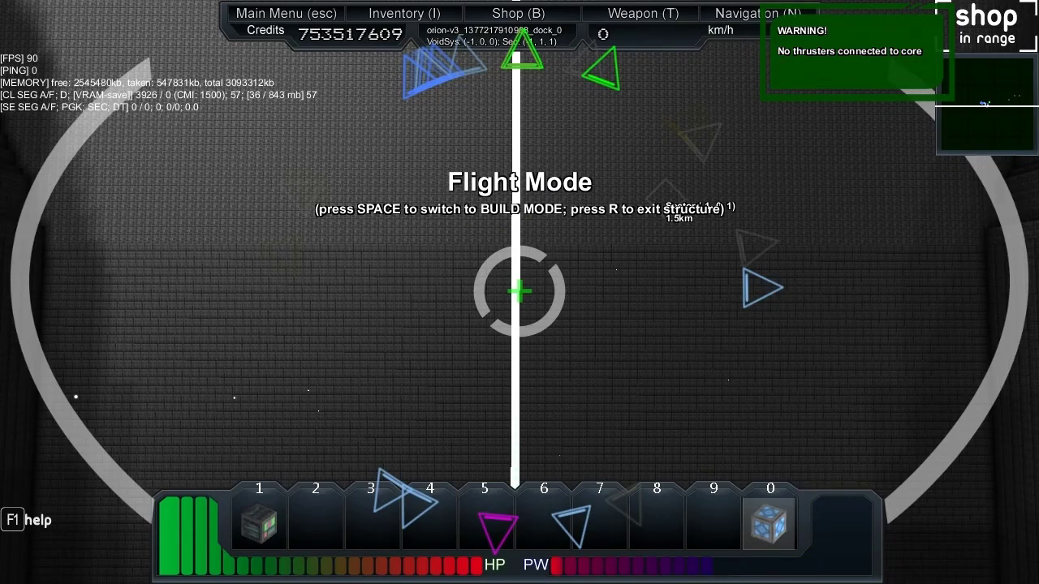
Choose the Pulsator block in build mode and add two to the top of the column, raising the height to 16 m.
key("space")
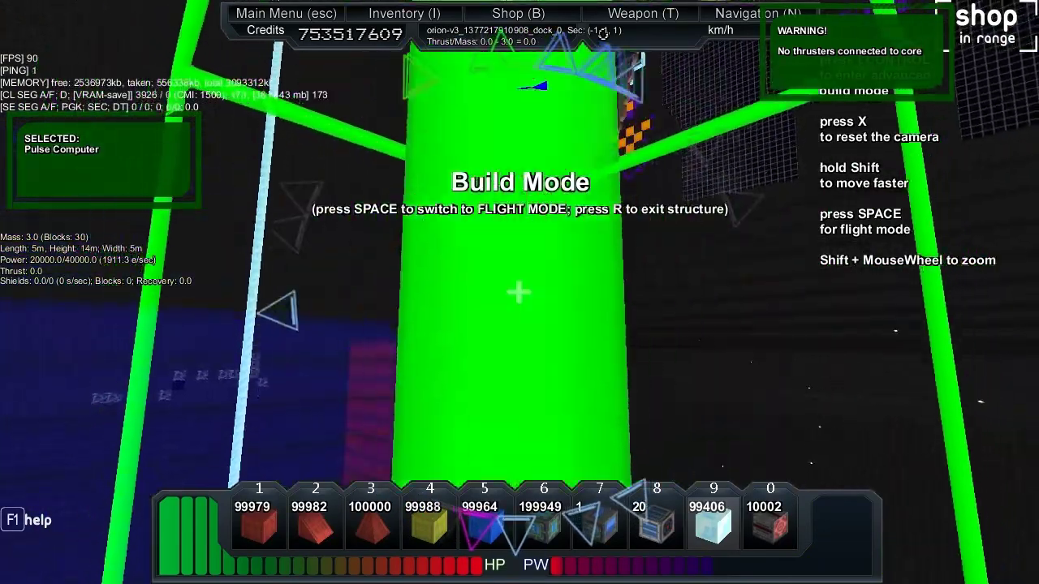
key("a")
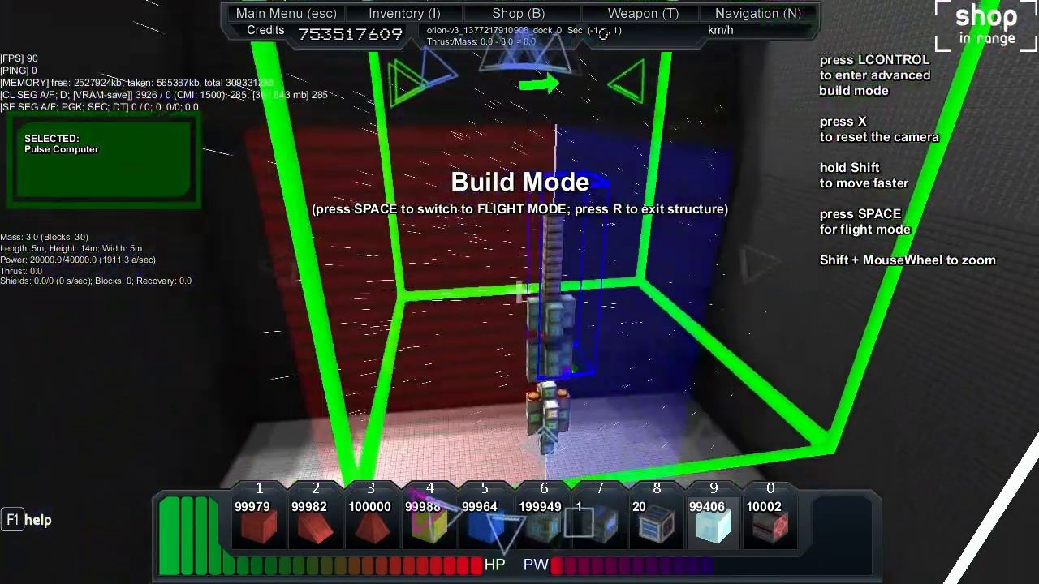
key("w")
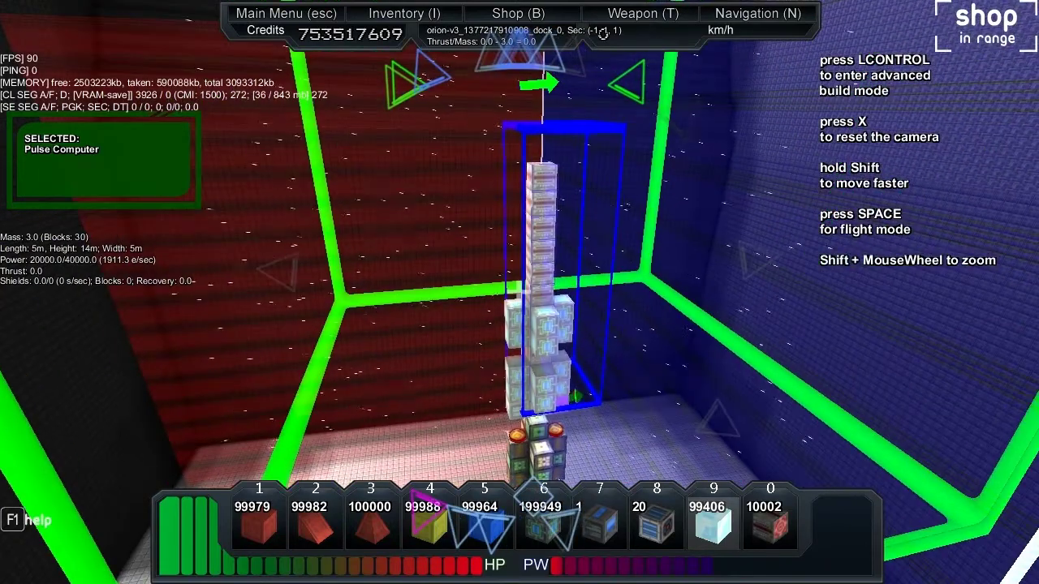
scroll(519, 292, "down", 5)
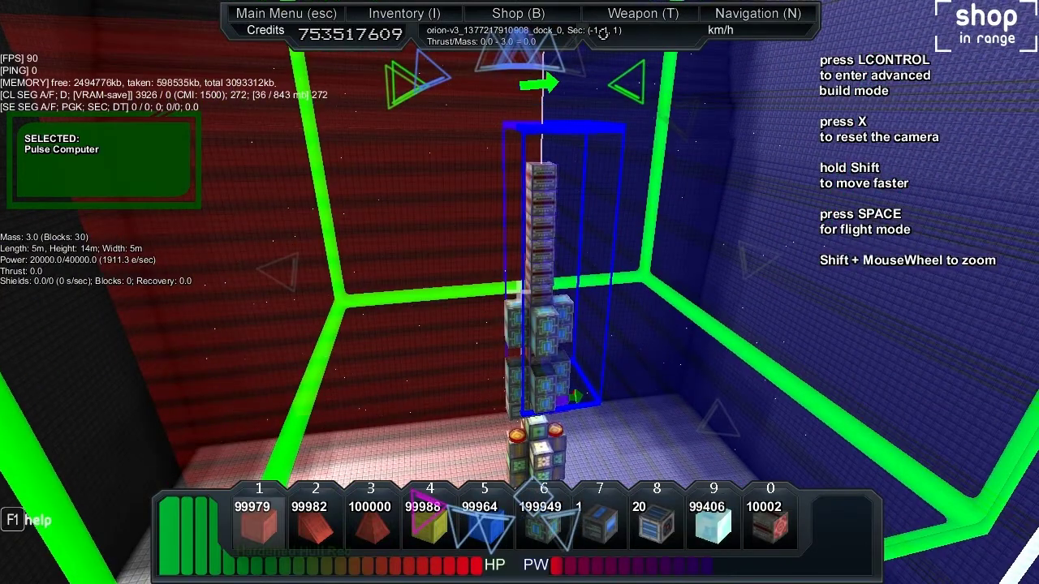
scroll(519, 292, "up", 4)
key("e")
key("w")
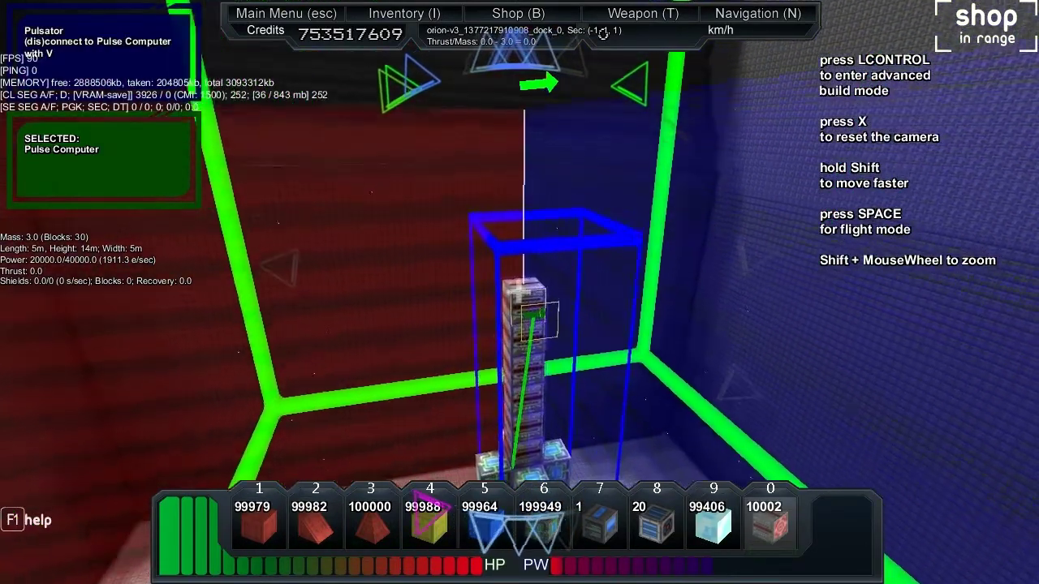
left_click(520, 292)
left_click(540, 315)
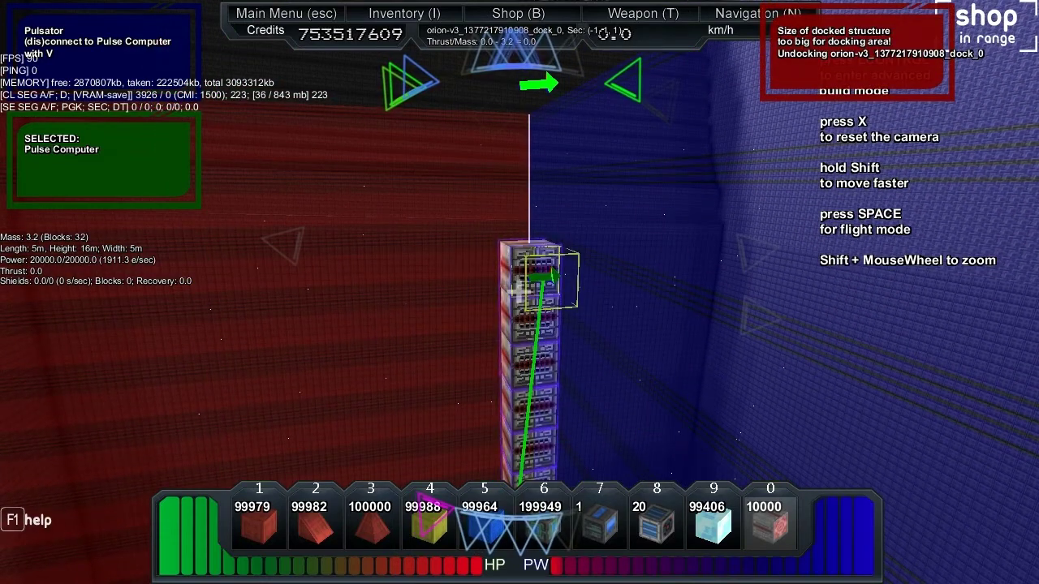
Remove the topmost Pulsator to bring the ship's height to 15 m and redock the ship.
right_click(520, 288)
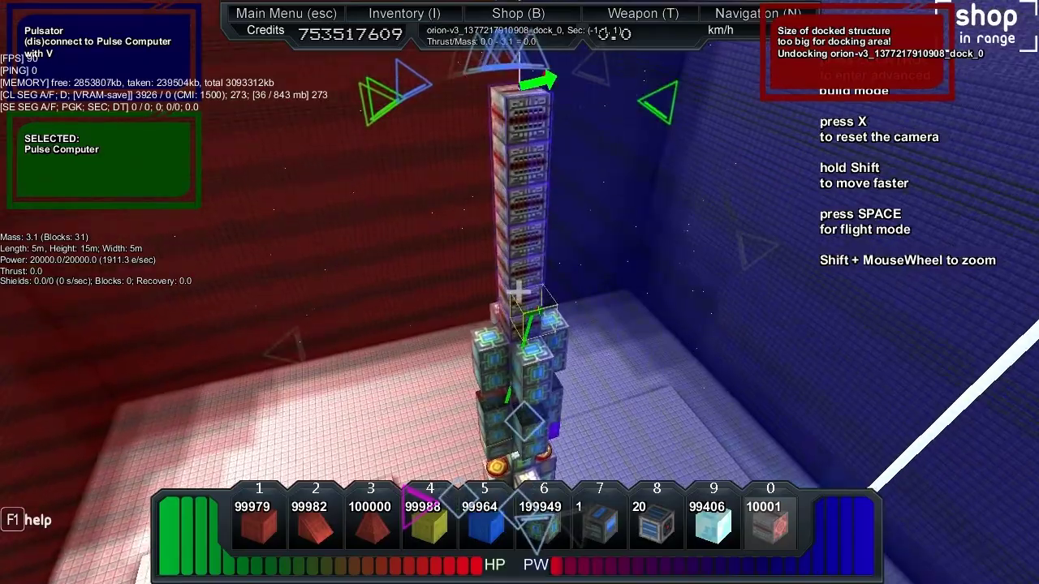
key("space")
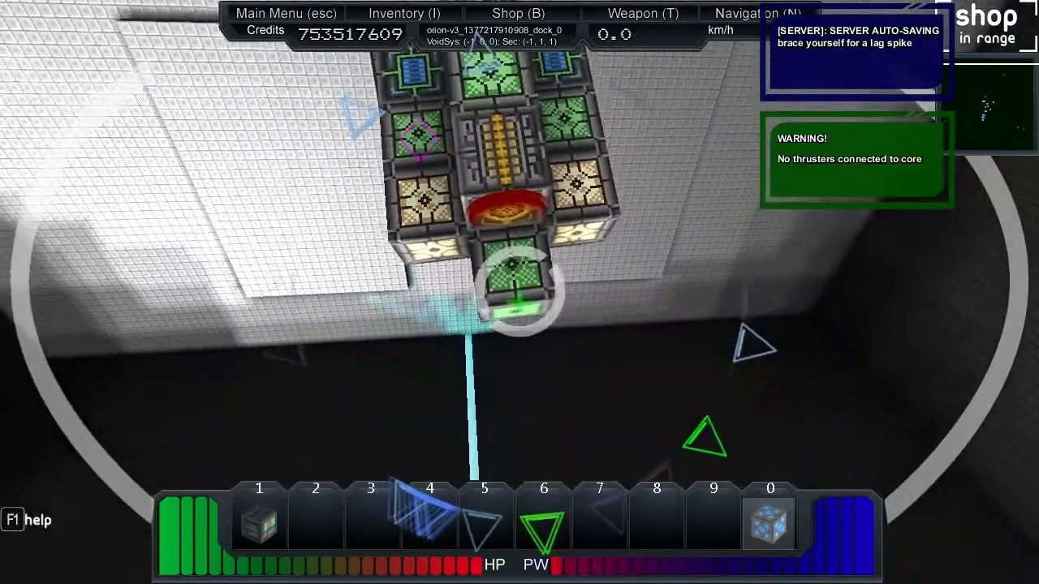
key("r")
key("r")
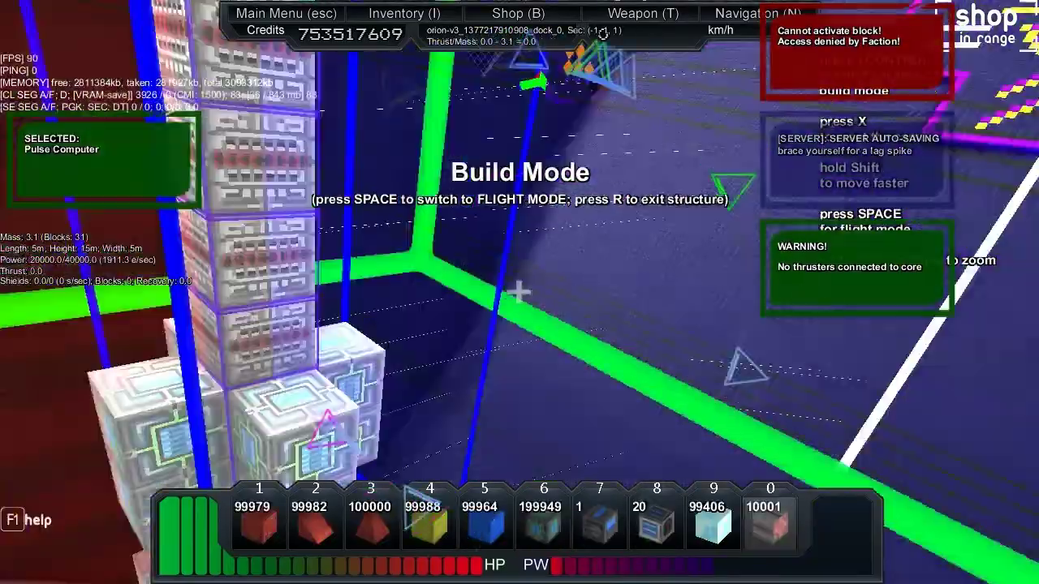
View the structure the ship is docked to from flight mode, and return to the docked ship's build mode.
key("space")
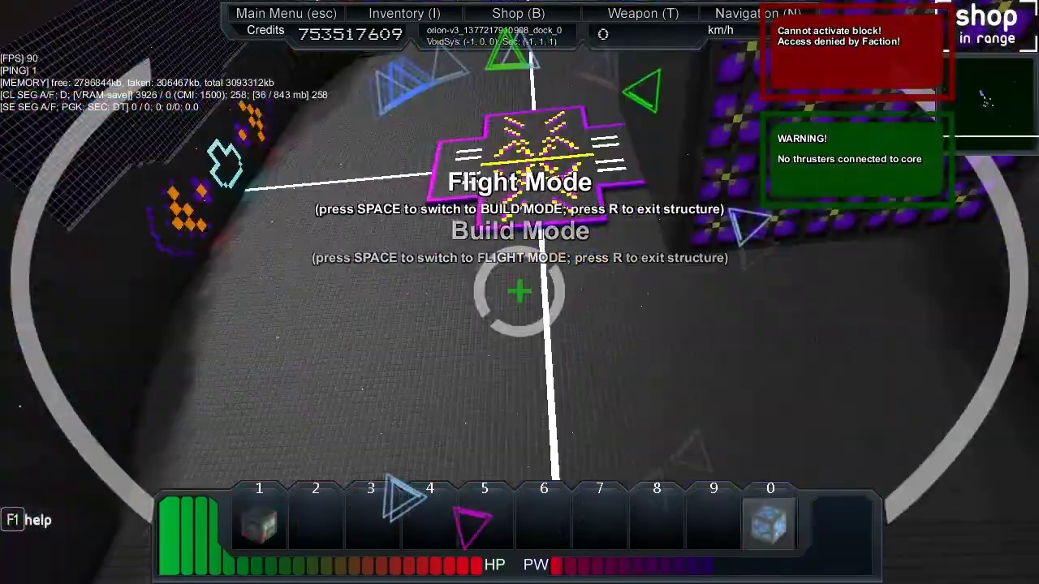
key("Up")
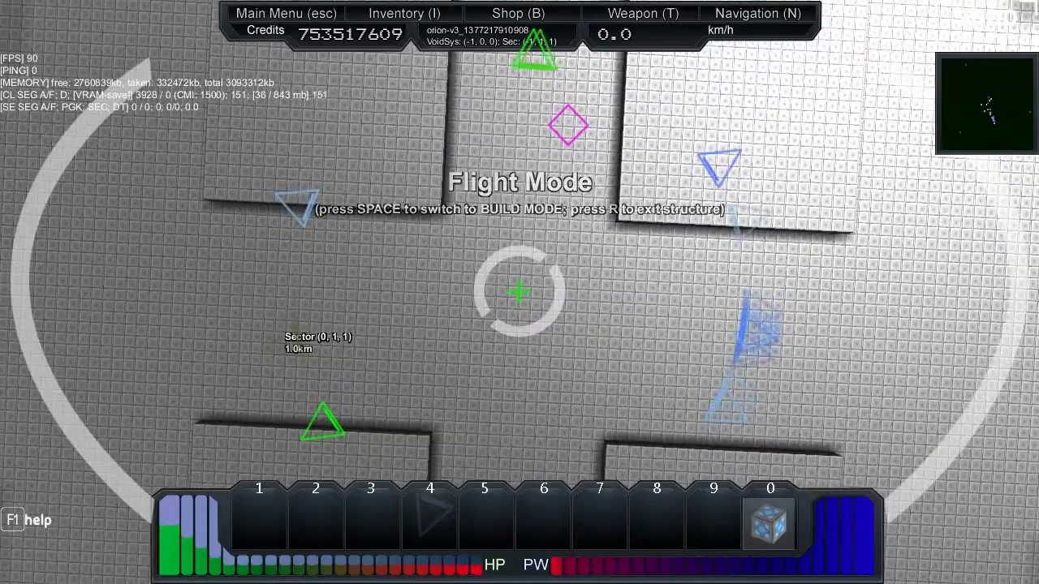
key("space")
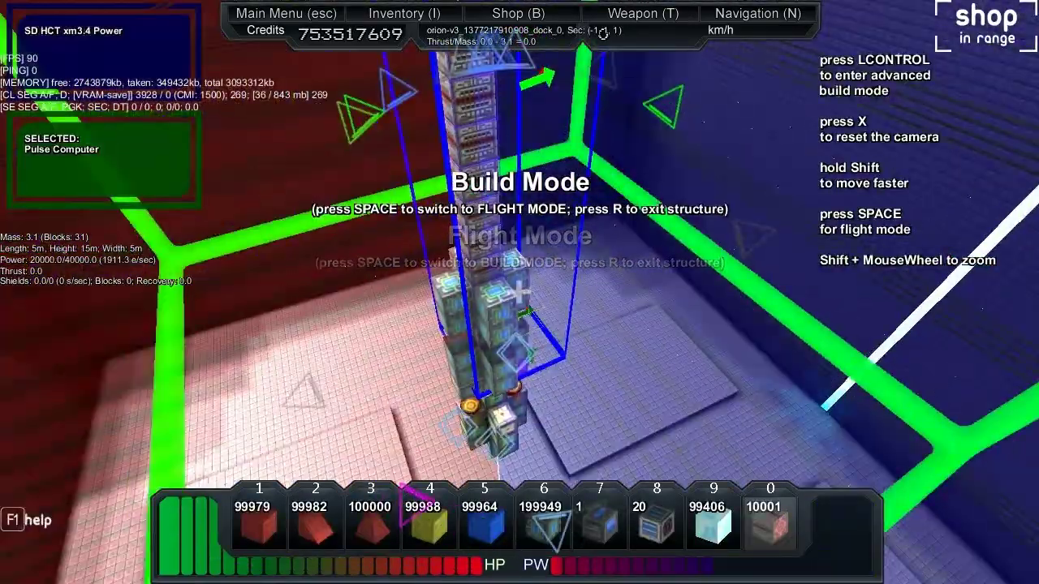
Examine how the Pulsator column and the docking module blocks beneath it sit relative to the green docking area.
key("q")
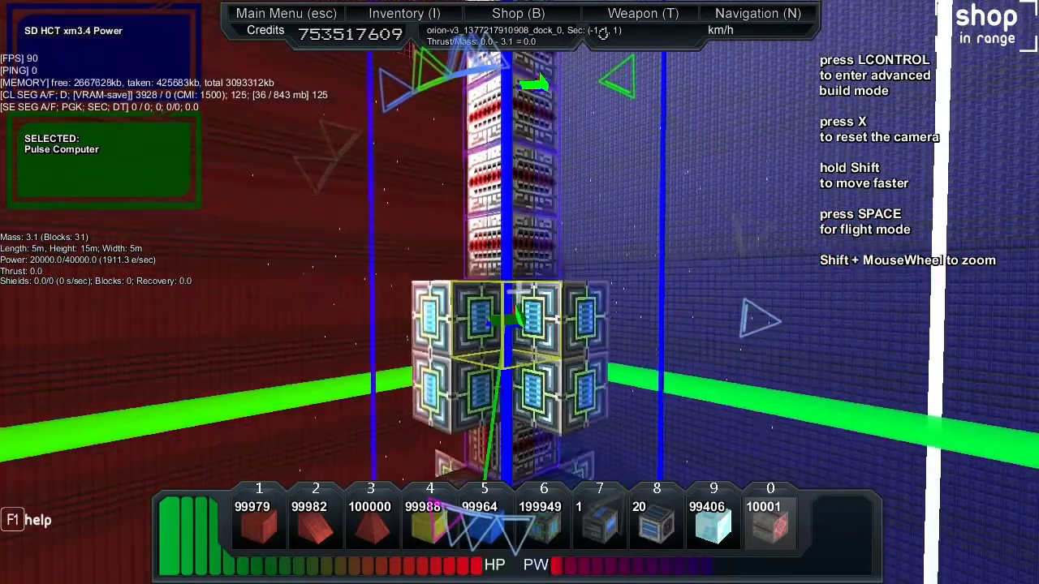
key("e")
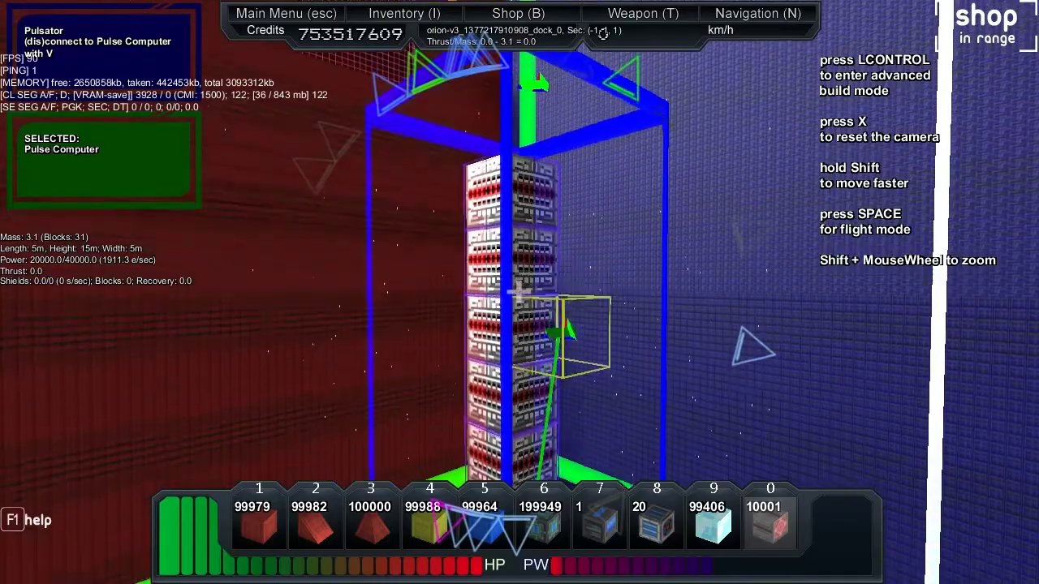
key("s")
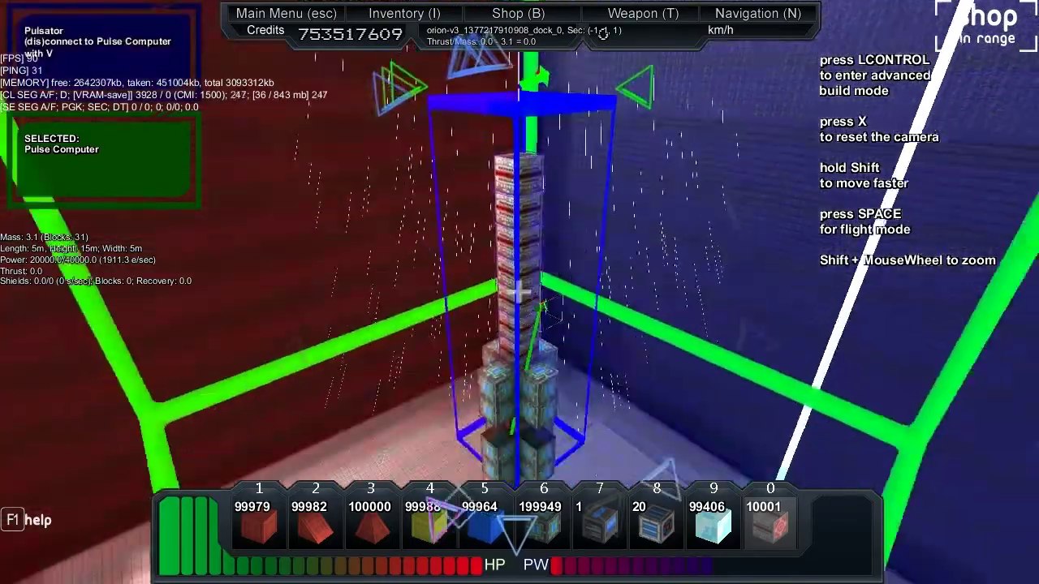
key("w")
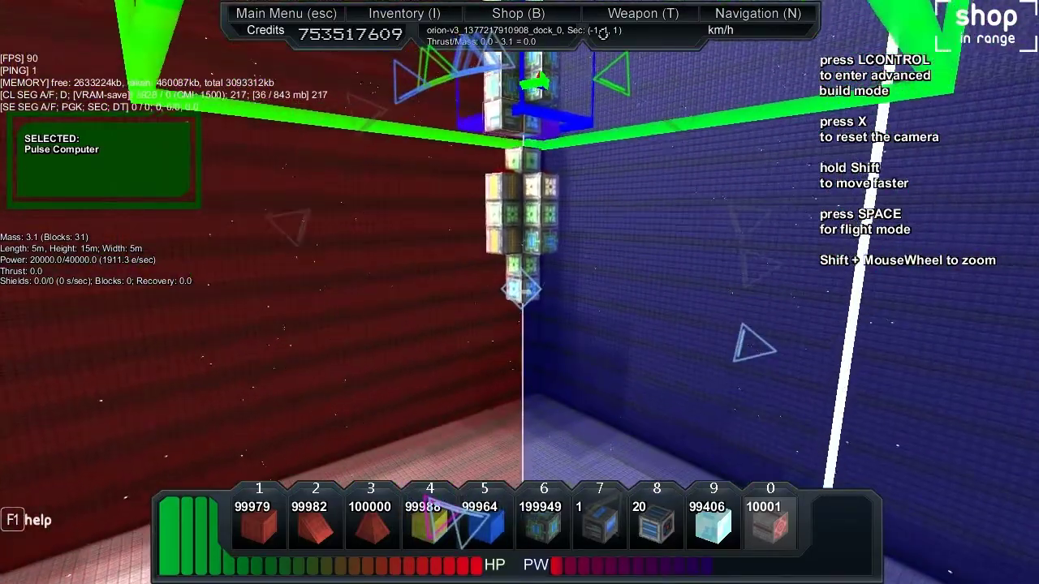
key("q")
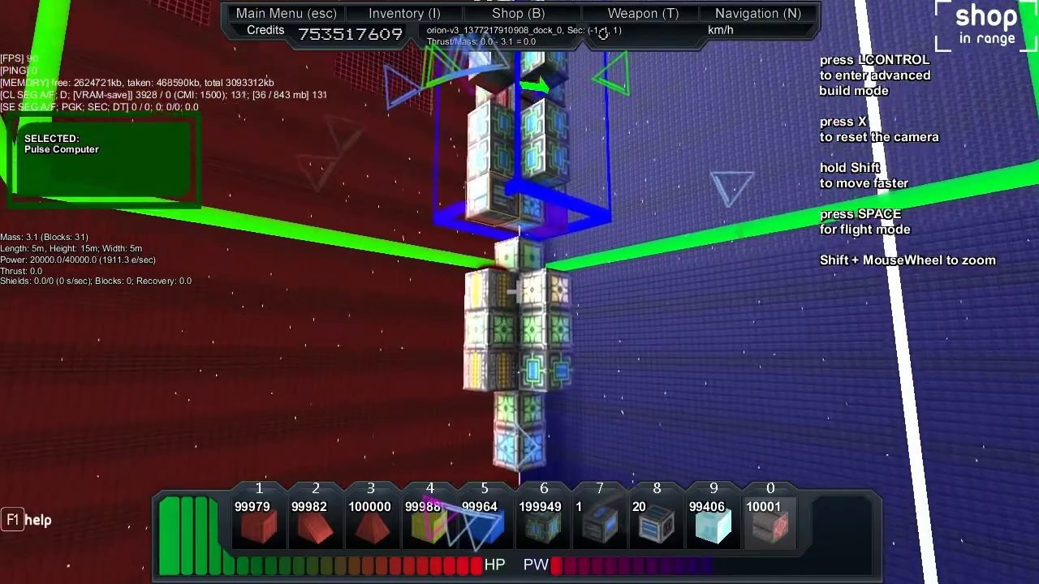
key("s")
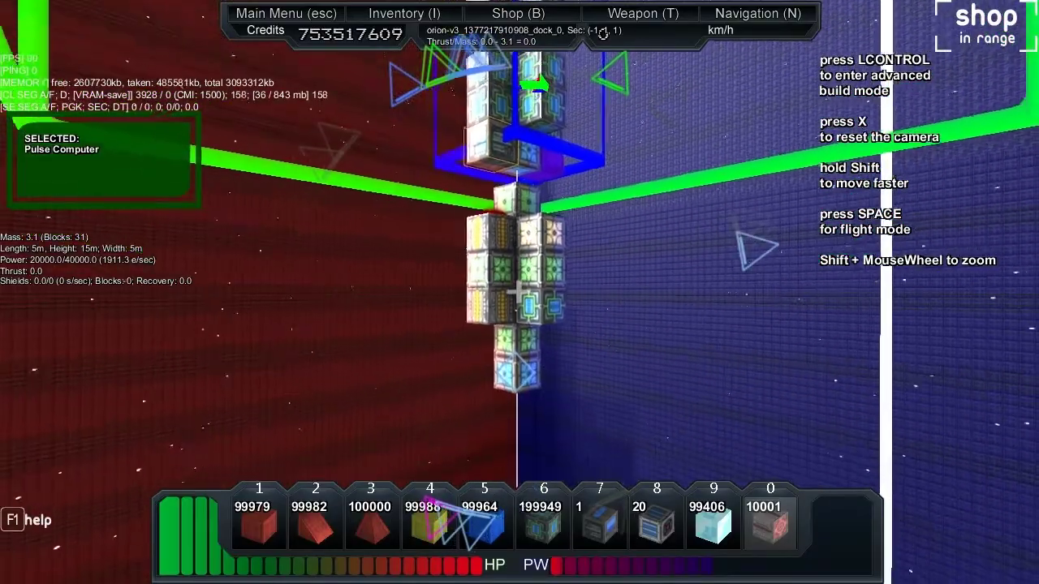
key("e")
key("s")
key("d")
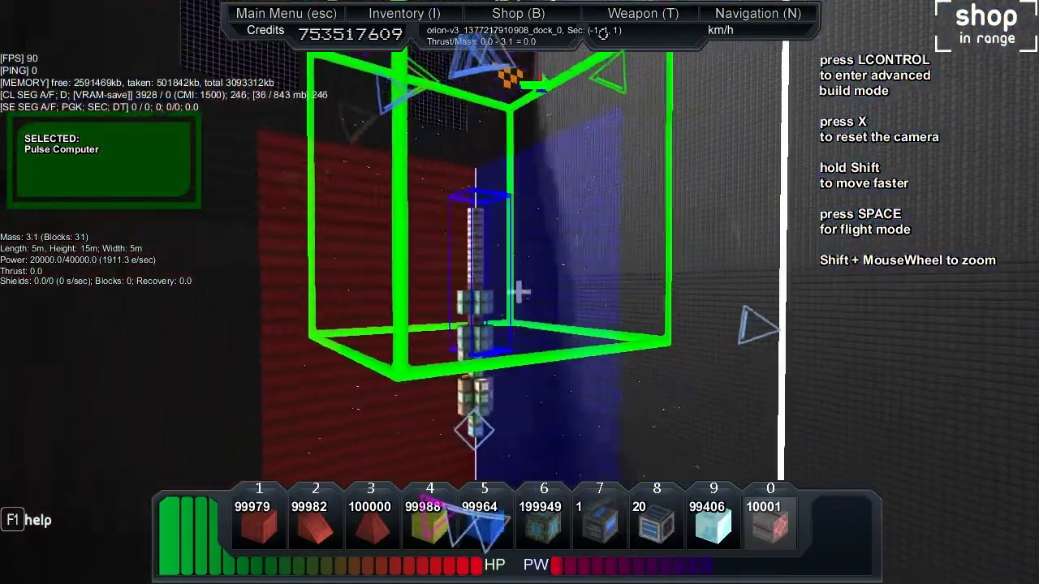
key("w")
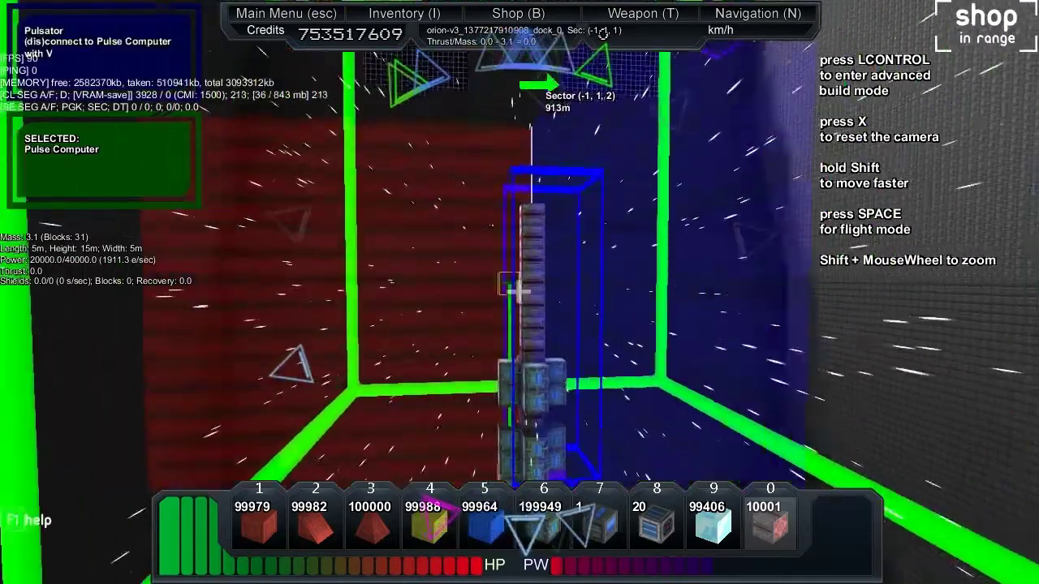
key("w")
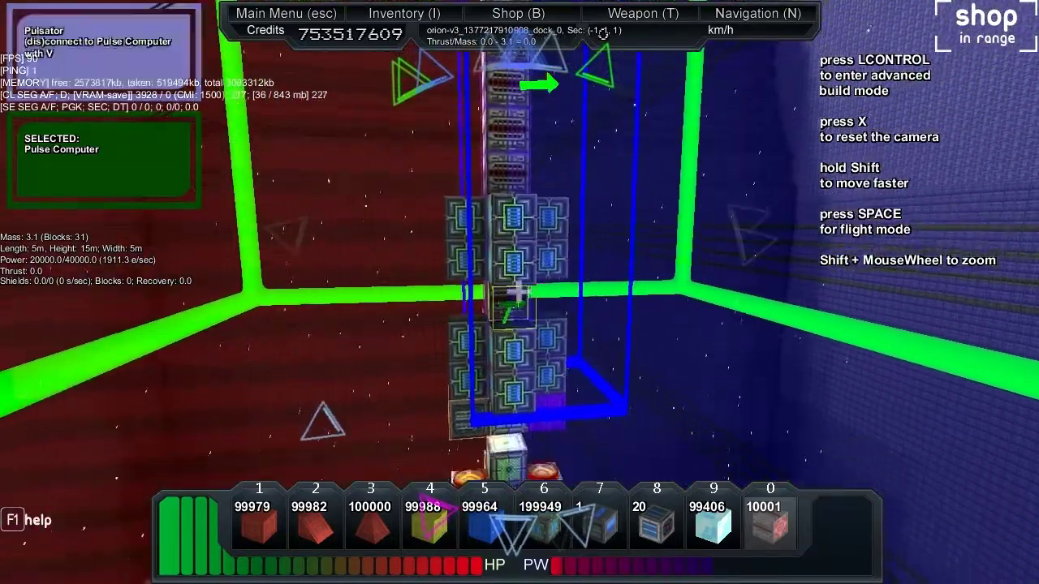
key("s")
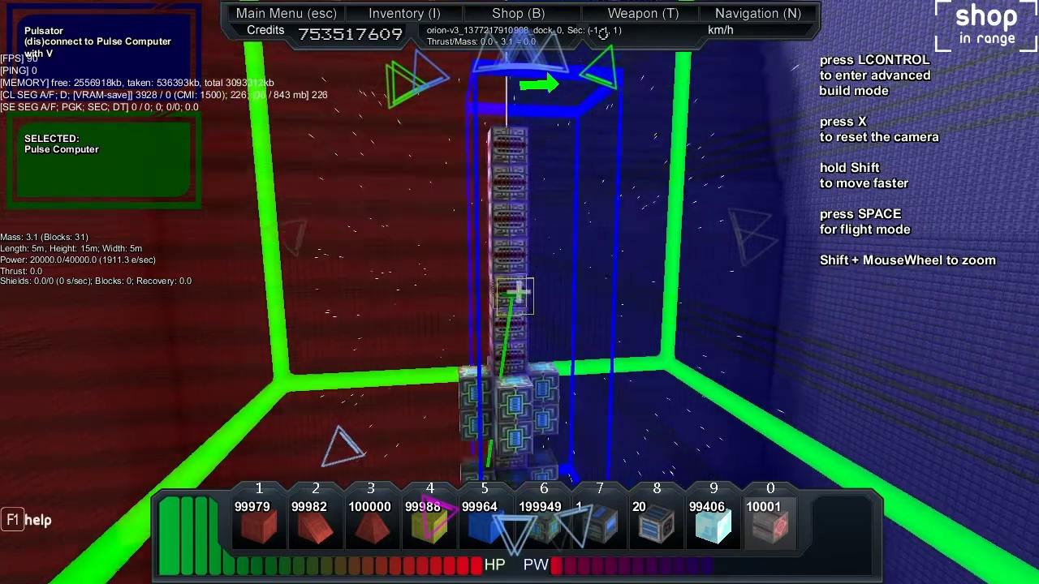
key("s")
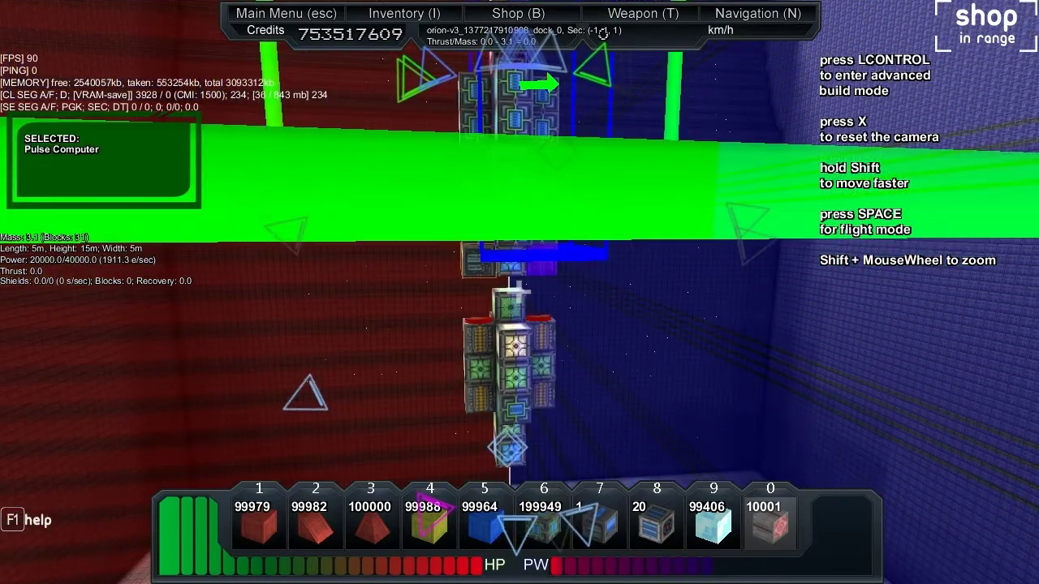
key("w")
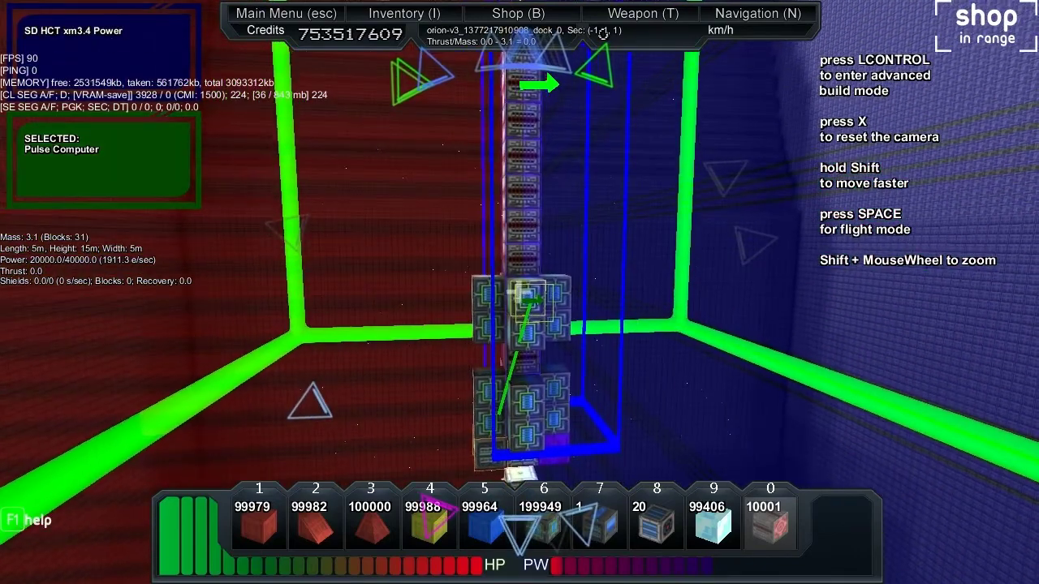
Build a horizontal row of Pulsators outward from both sides of the column's top block, widening the ship to 17 m.
key("e")
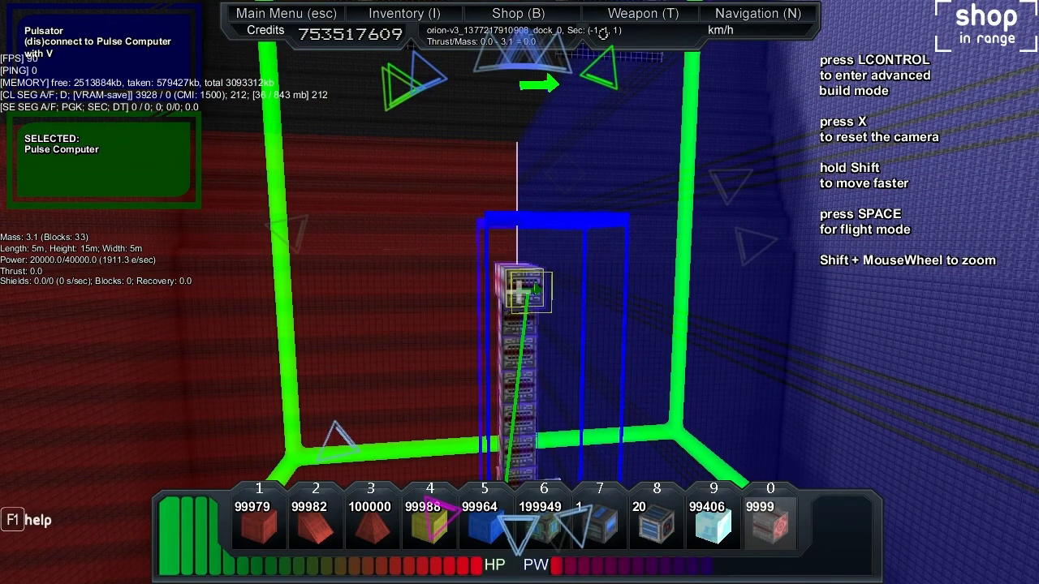
key("q")
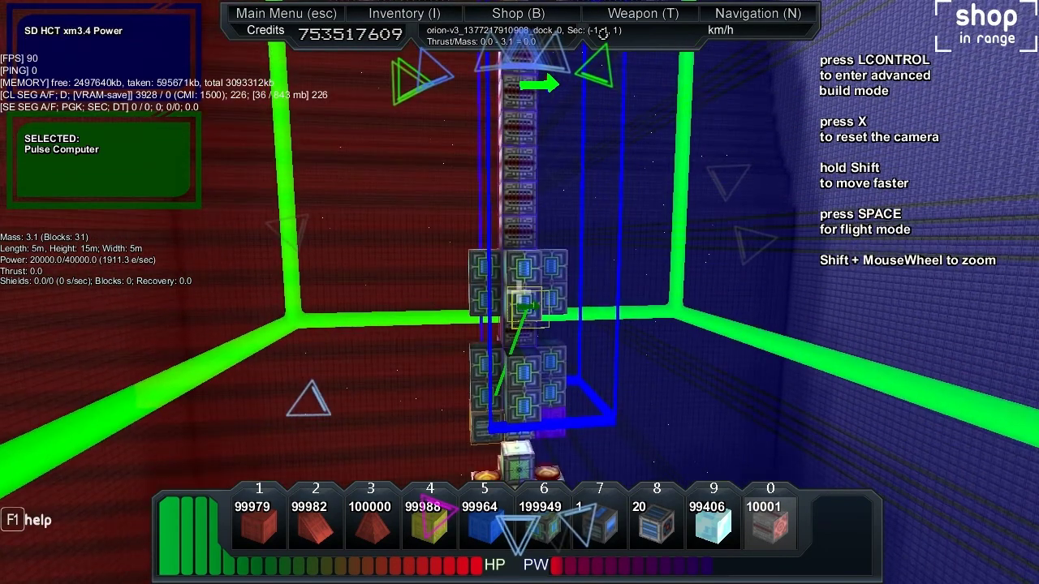
key("e")
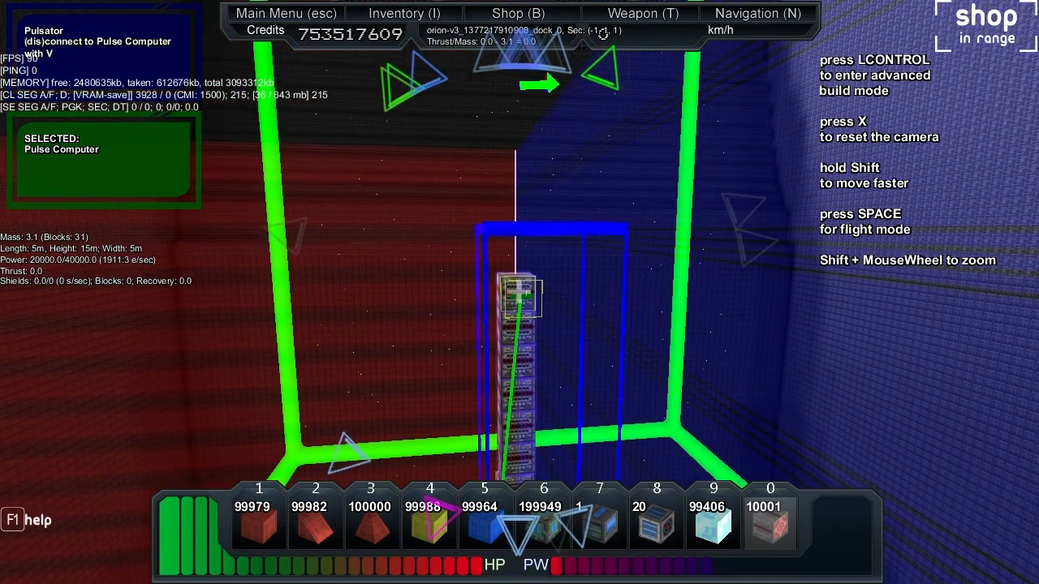
left_click(520, 292)
left_click(519, 292)
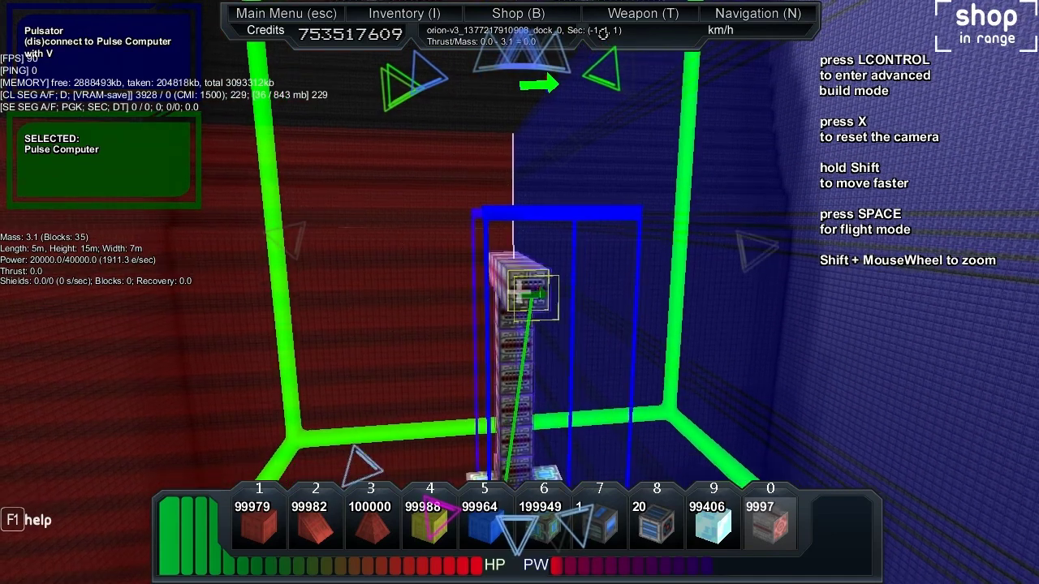
left_click(519, 292)
left_click(520, 293)
left_click(520, 292)
left_click(520, 292)
left_click(519, 292)
left_click(519, 292)
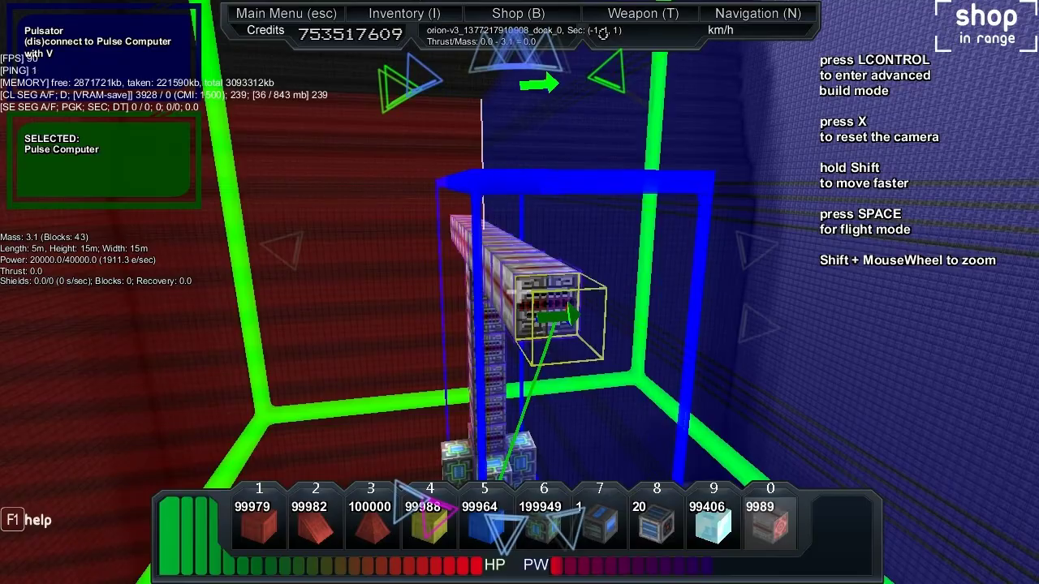
left_click(519, 292)
left_click(520, 292)
key("a")
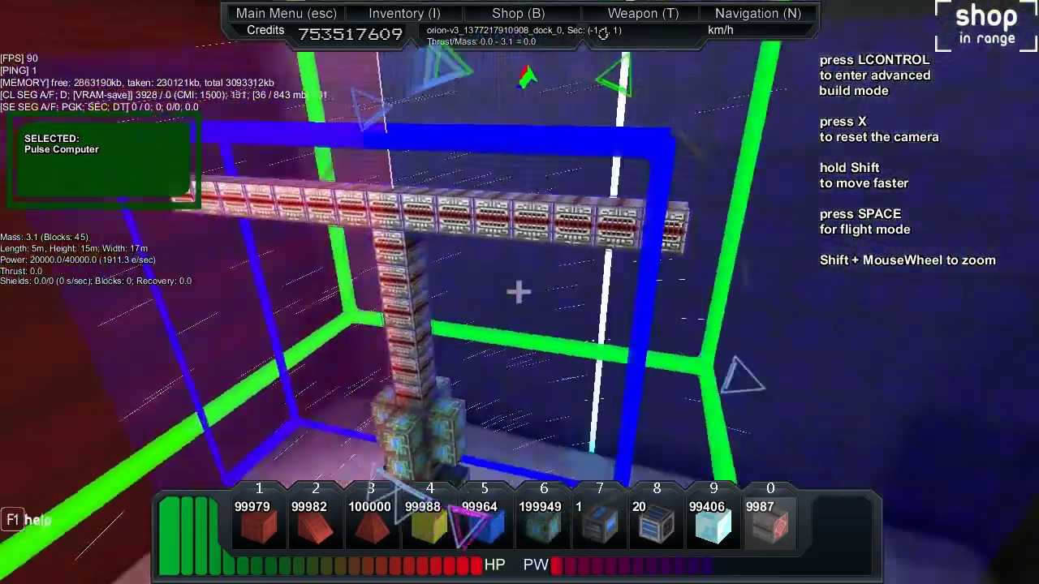
Extend both ends of the horizontal Pulsator row until the ship is 25 m wide.
key("d")
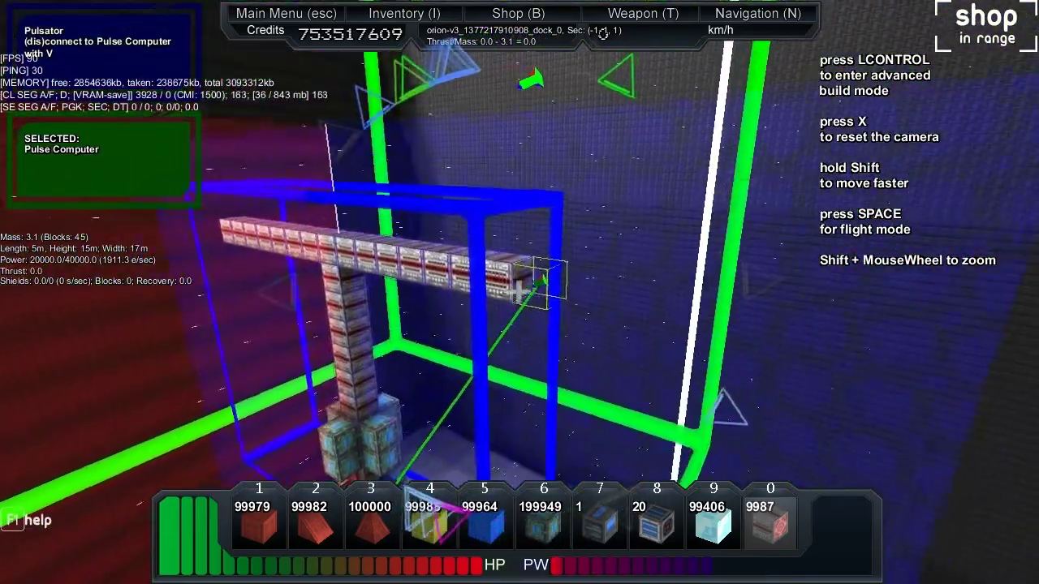
left_click(520, 292)
key("a")
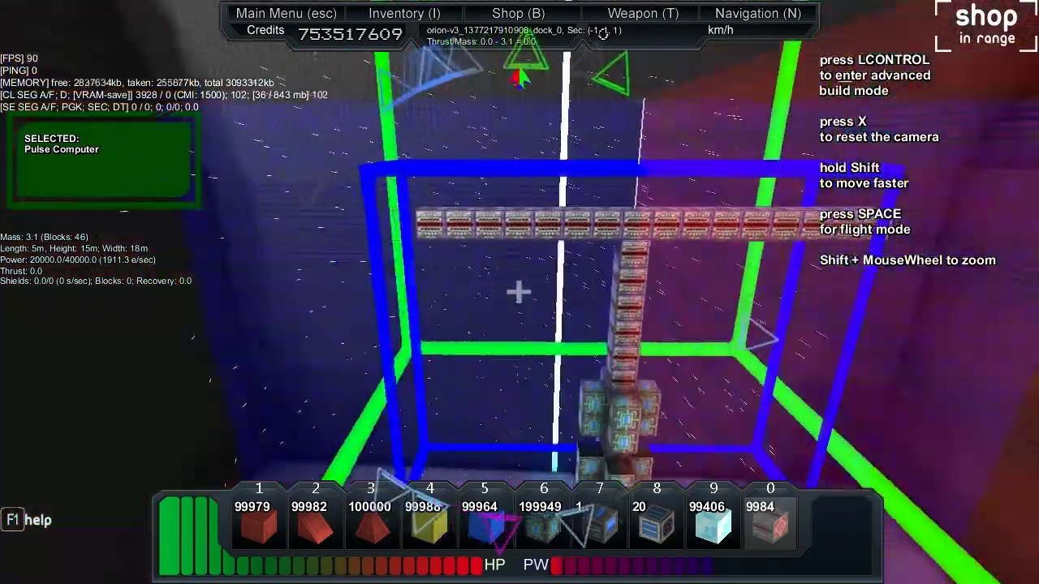
key("w")
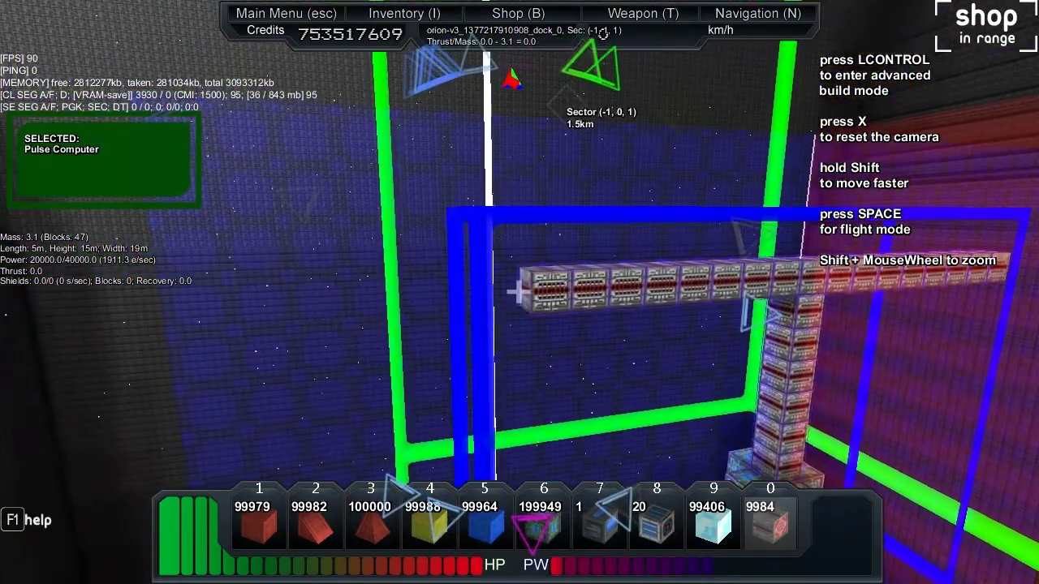
left_click(519, 292)
left_click(519, 292)
left_click(520, 292)
left_click(519, 292)
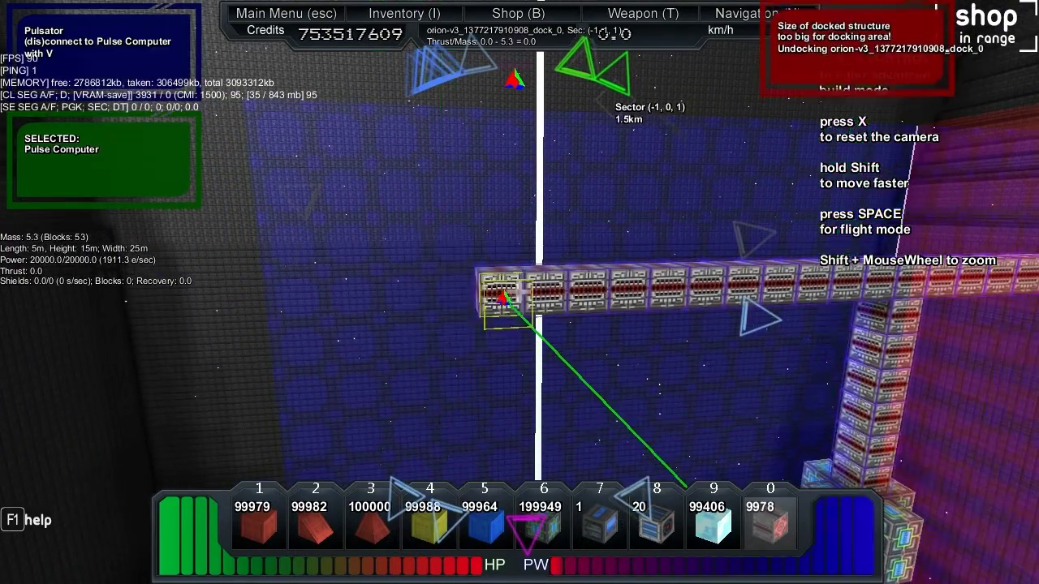
Remove the outermost Pulsator at each end to reduce the width to 23 m, and redock the ship.
key("space")
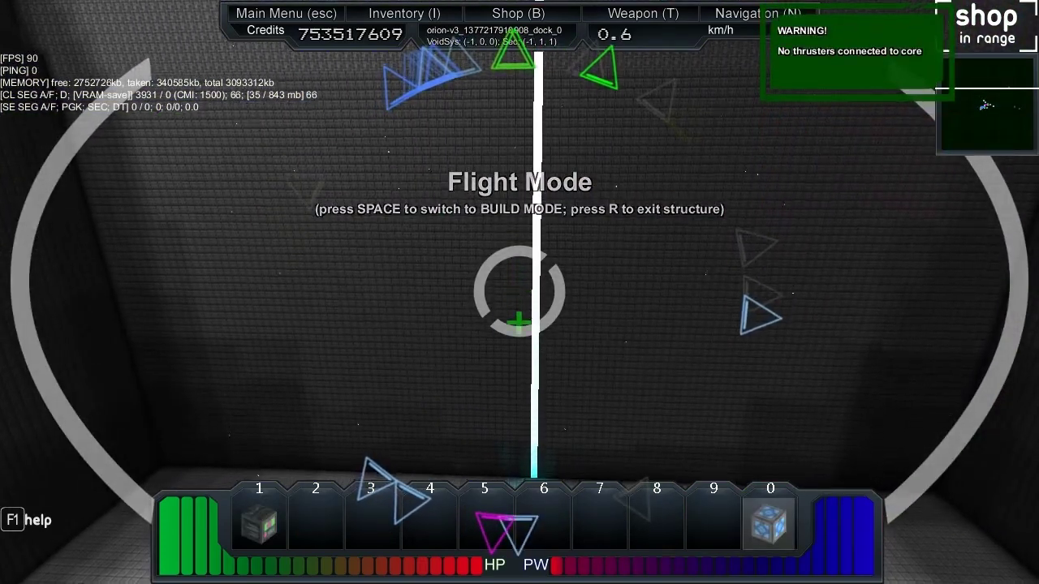
scroll(519, 292, "down", 5)
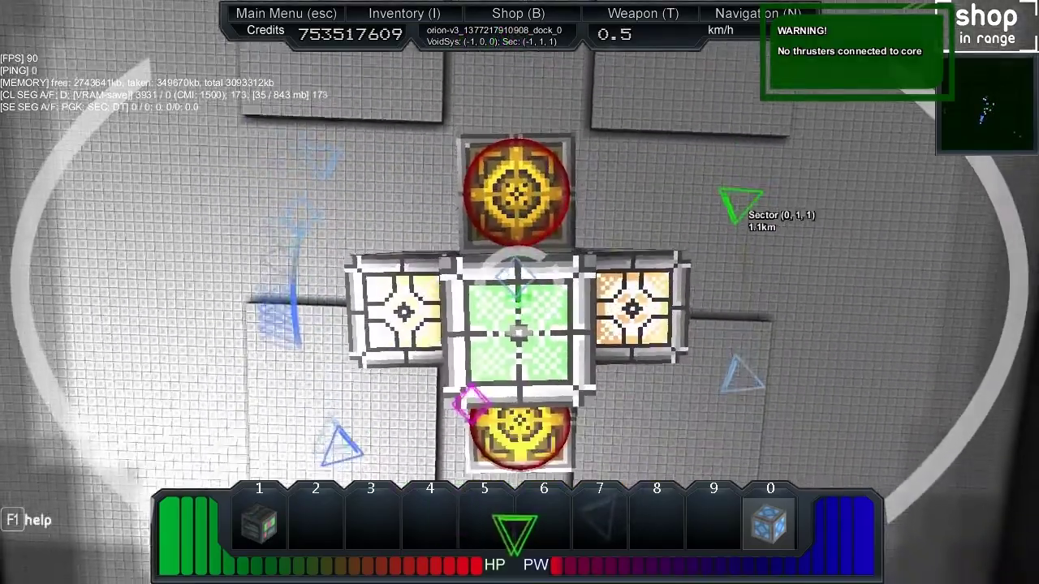
scroll(520, 292, "up", 5)
left_click(519, 293)
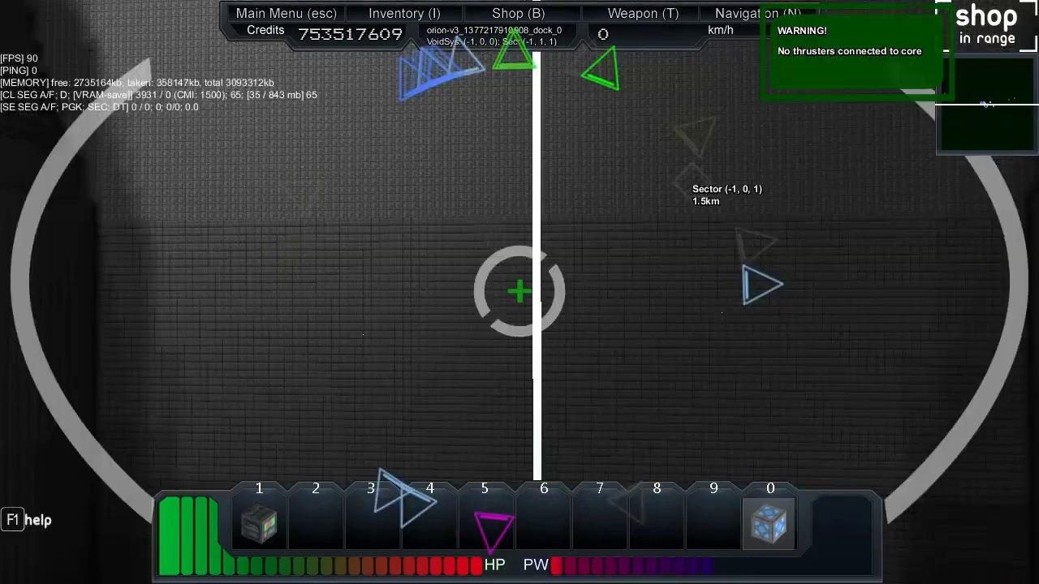
key("space")
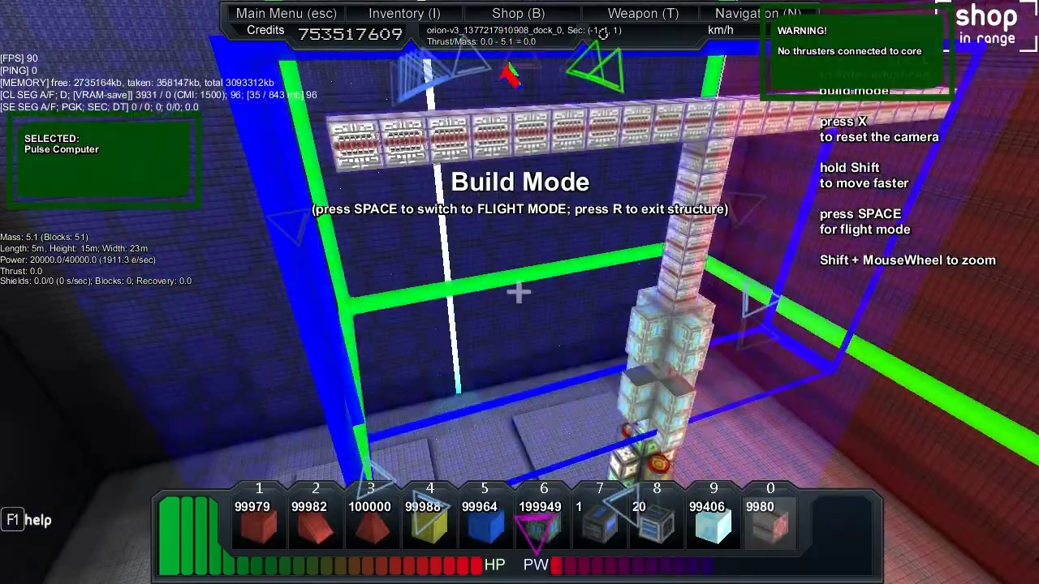
Examine the docked ship's Pulsator row against the docking area, and the docking module blocks beneath the ship.
key("d")
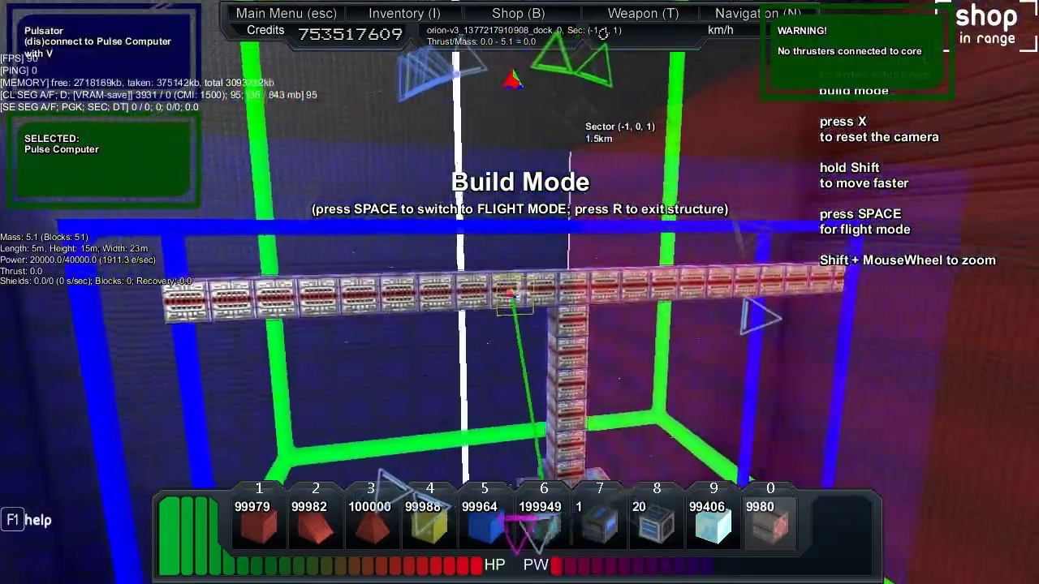
key("a")
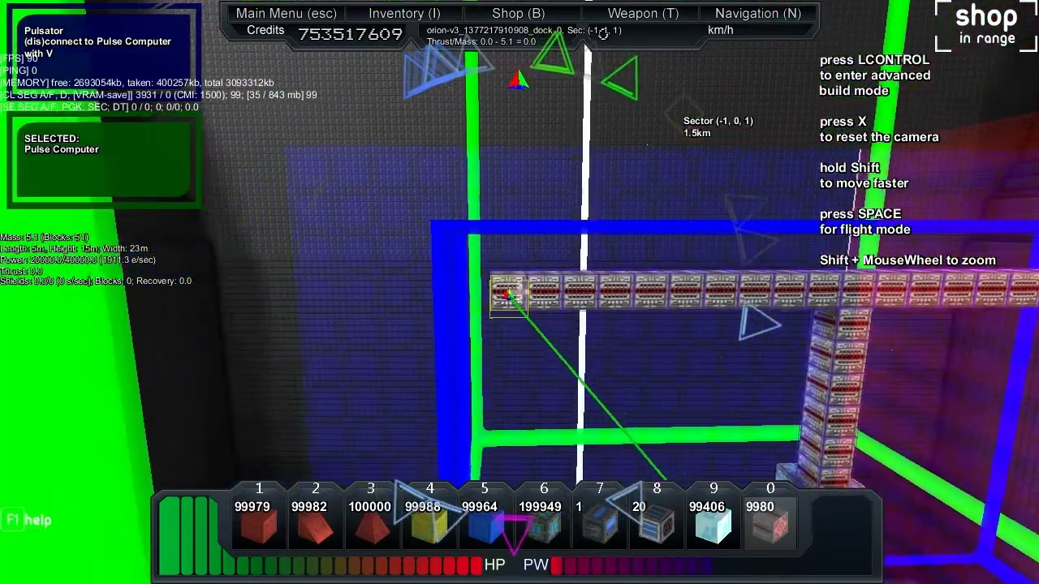
key("d")
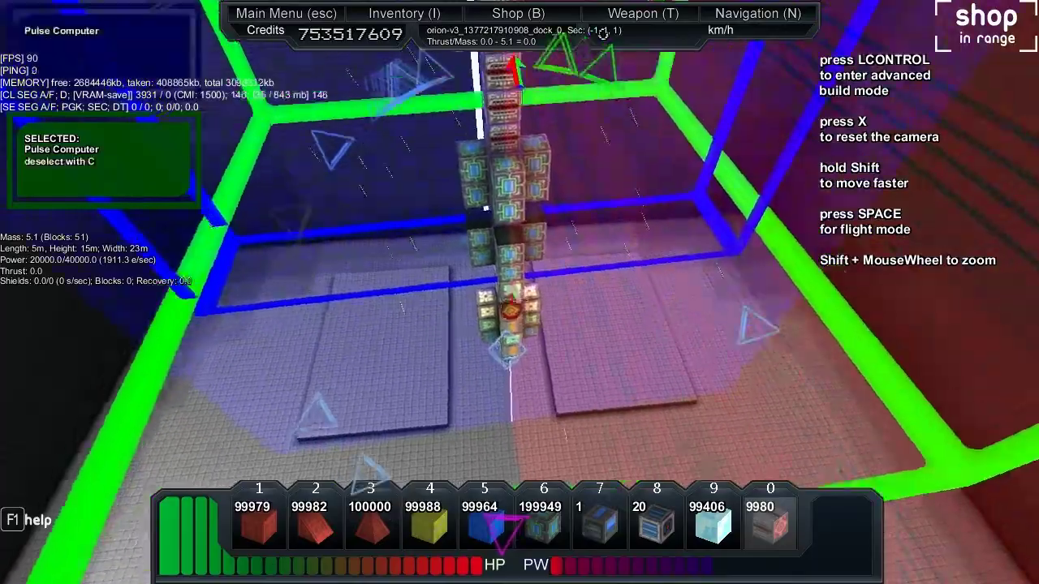
key("w")
key("a")
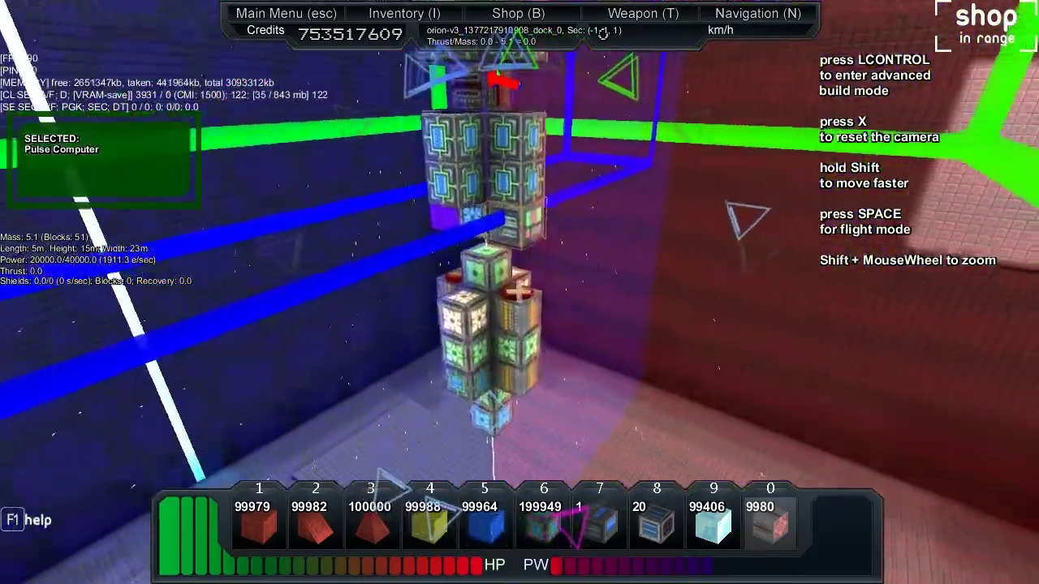
key("a")
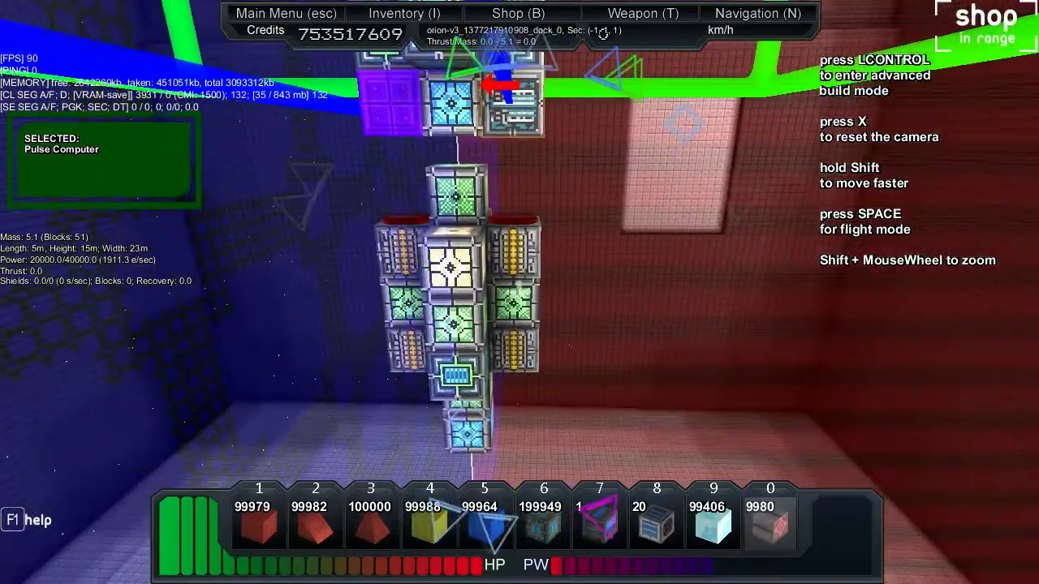
key("d")
key("e")
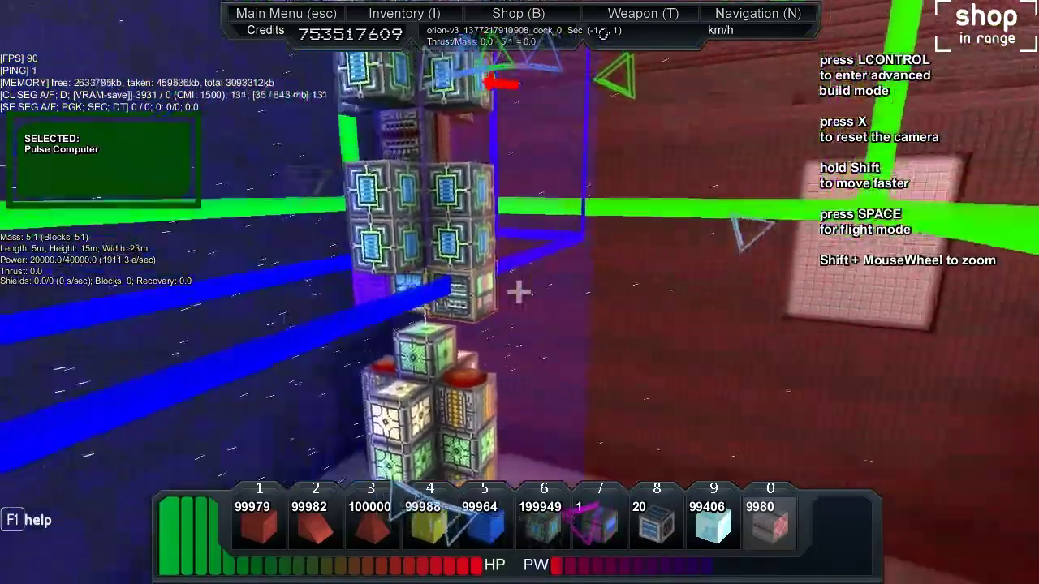
Build a Pulsator row lengthwise across the column's top until the ship is 21 m long.
key("e")
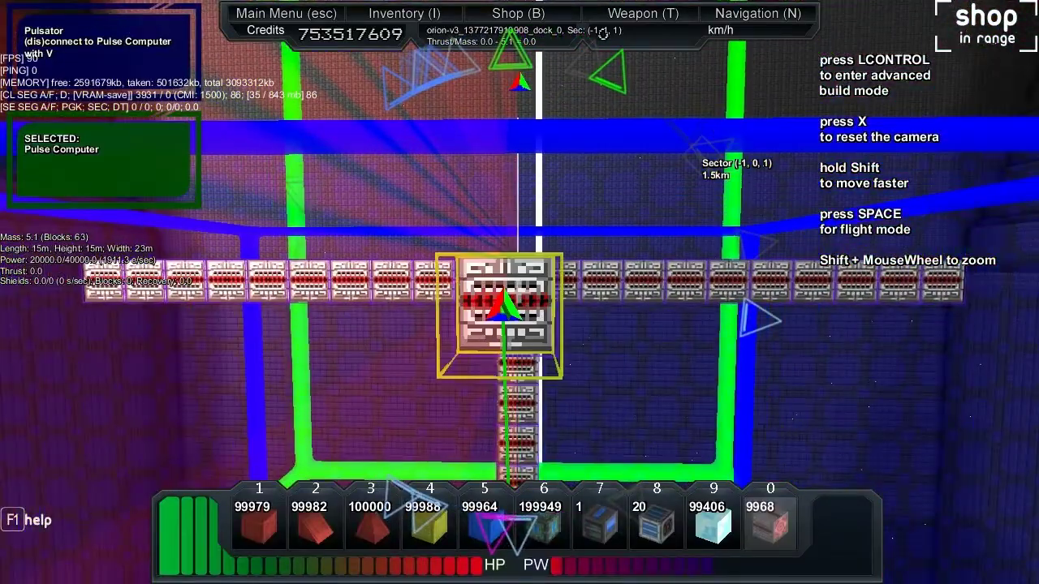
key("s")
left_click(519, 292)
left_click(519, 292)
left_click(520, 292)
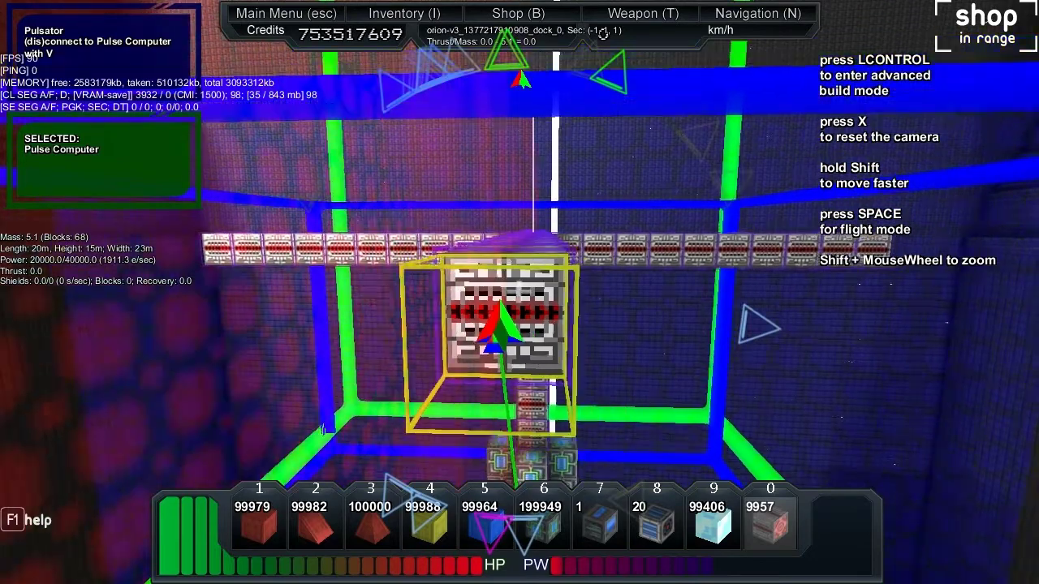
key("s")
left_click(519, 282)
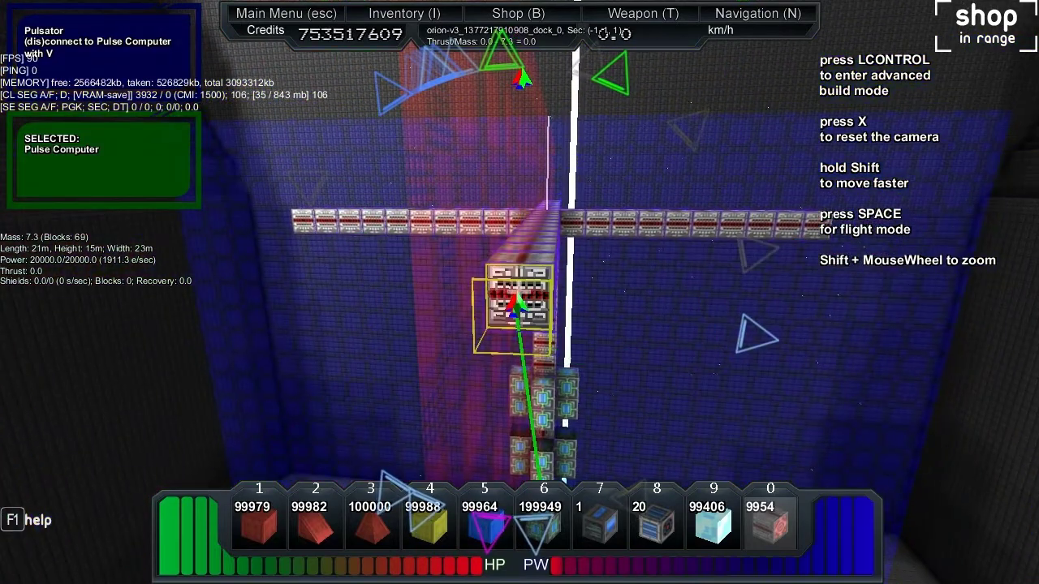
Trim the crosswise Pulsator row to 21 m wide, redock the ship, and cap the column with one Pulsator for a 15 m height.
key("space")
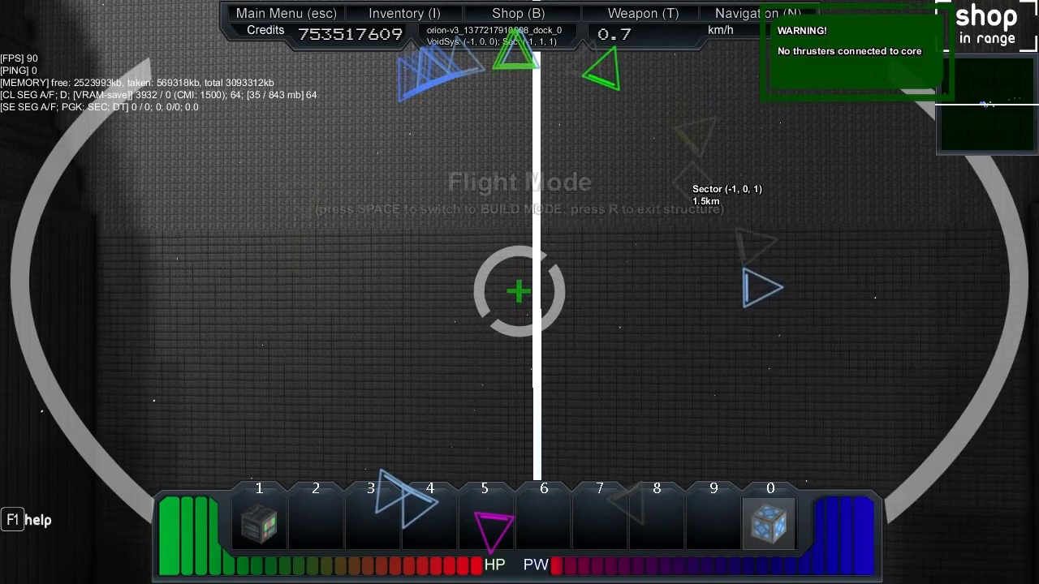
scroll(519, 292, "down", 5)
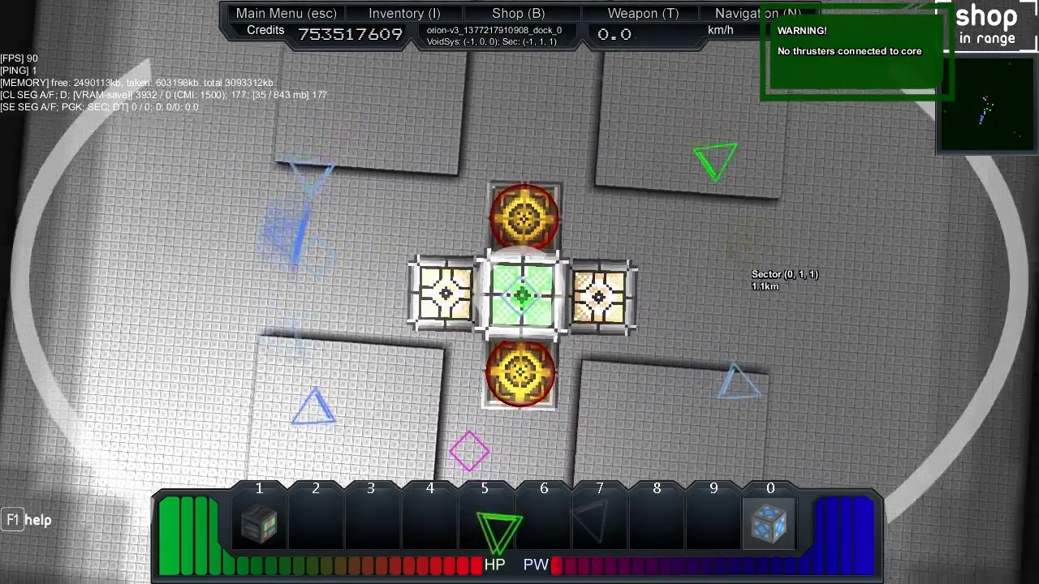
key("space")
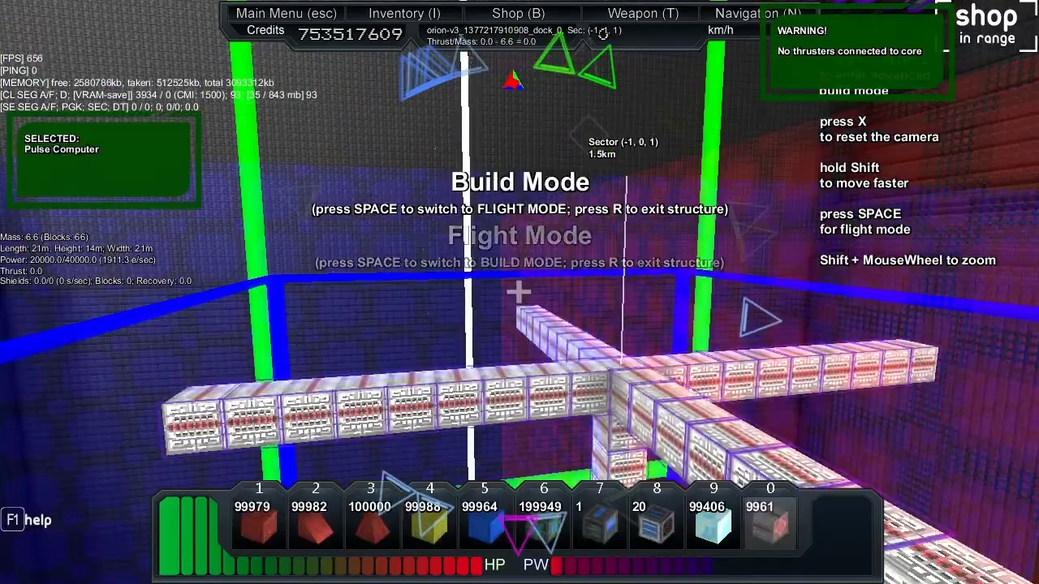
key("s")
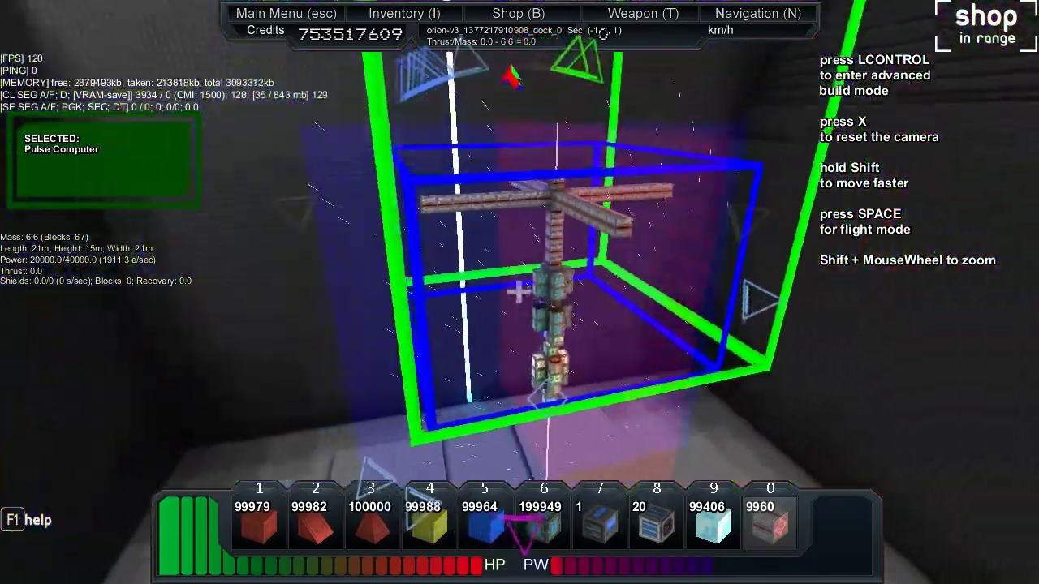
Examine the docked cross-shaped Pulsator assembly from several sides against the docking area boundary.
key("a")
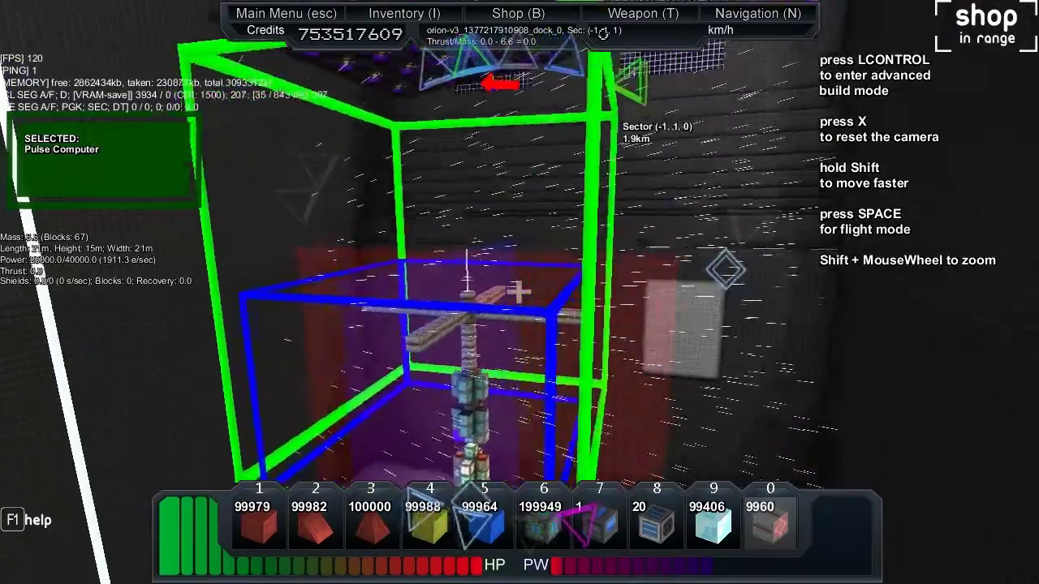
key("d")
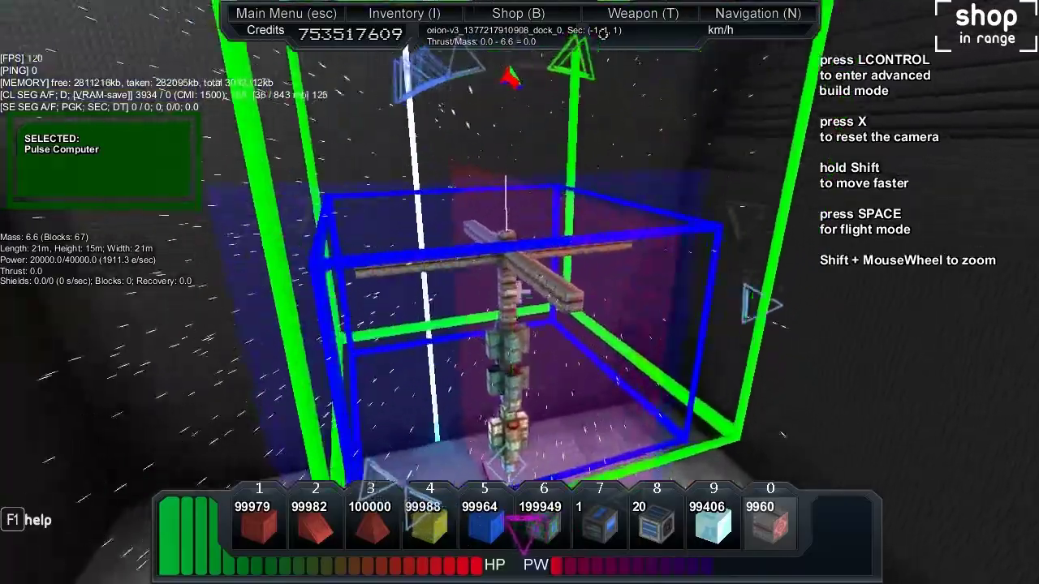
key("d")
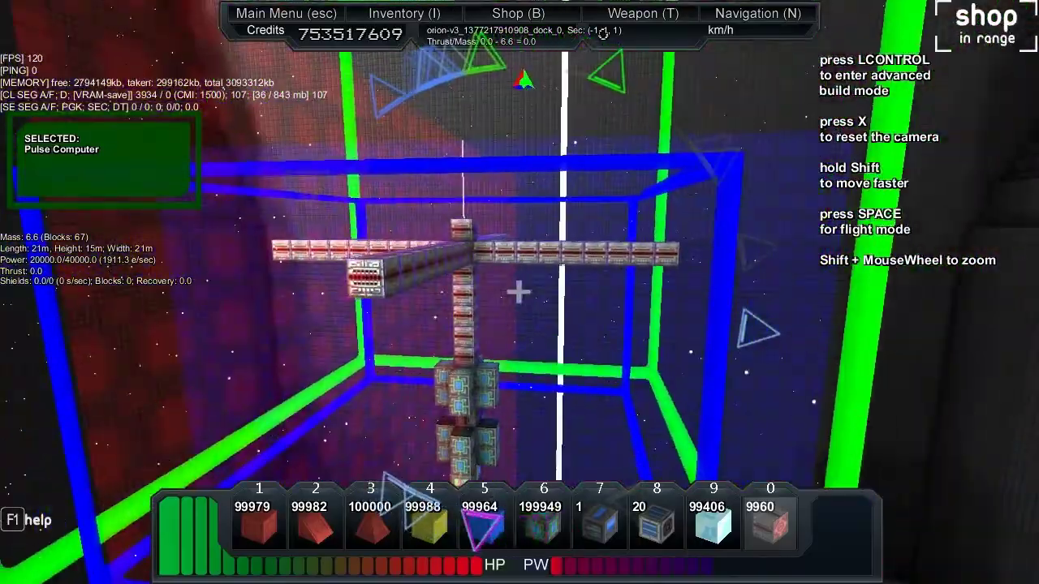
key("a")
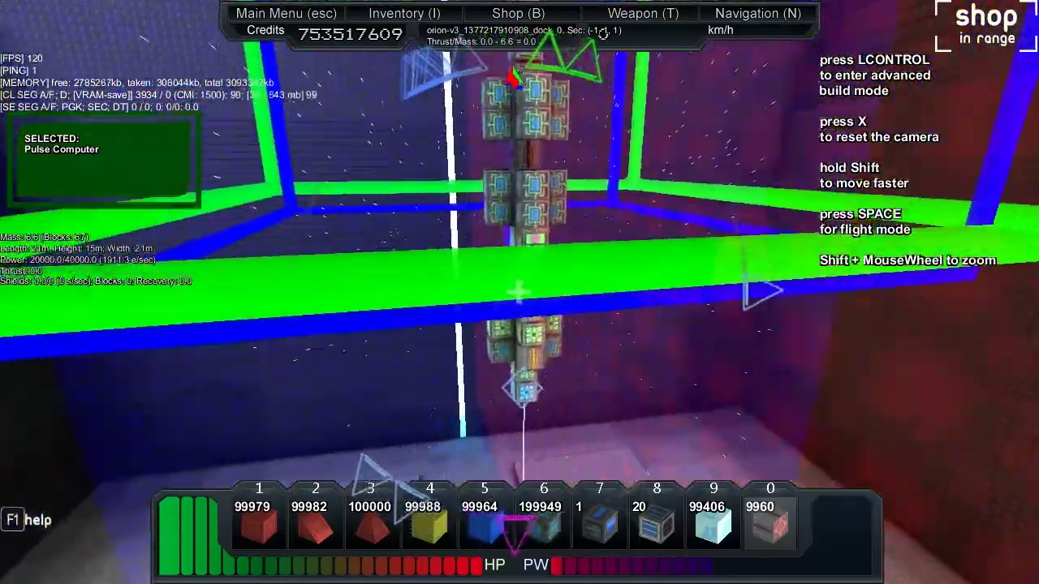
key("e")
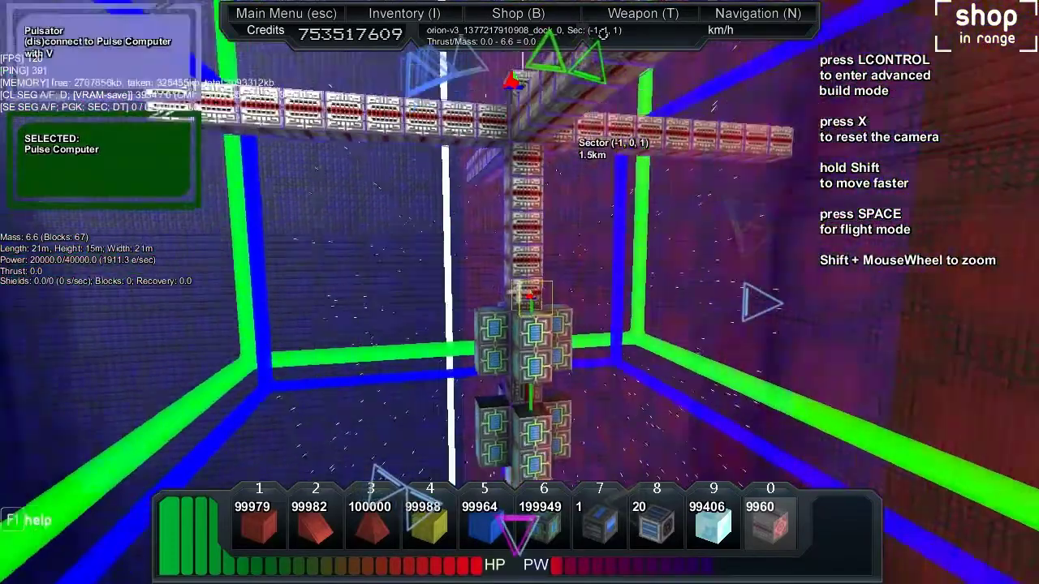
key("s")
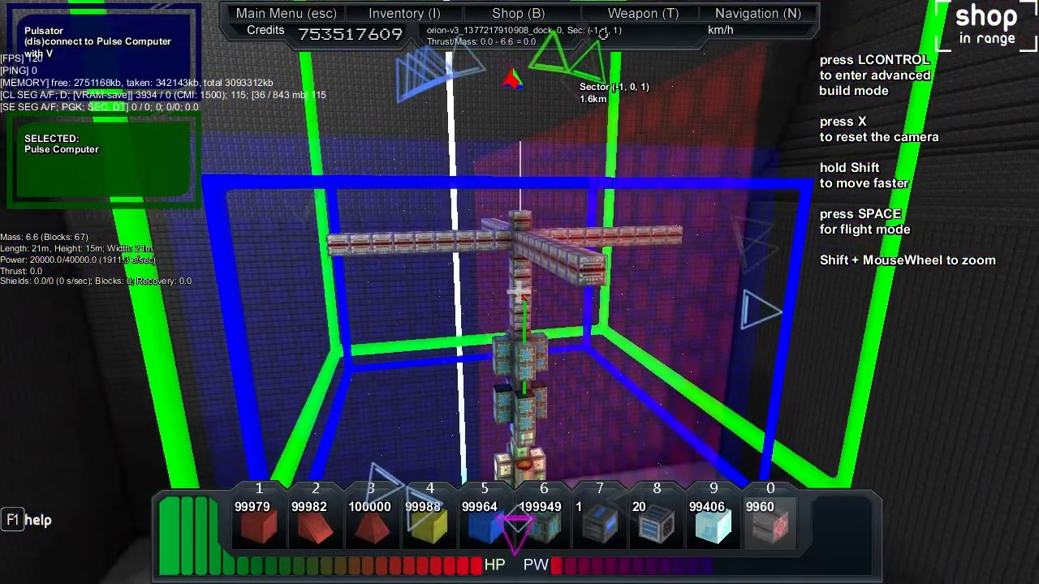
Check the Pulse Computer's reload, radius and force in the weapon list, and return to build mode.
key("space")
key("t")
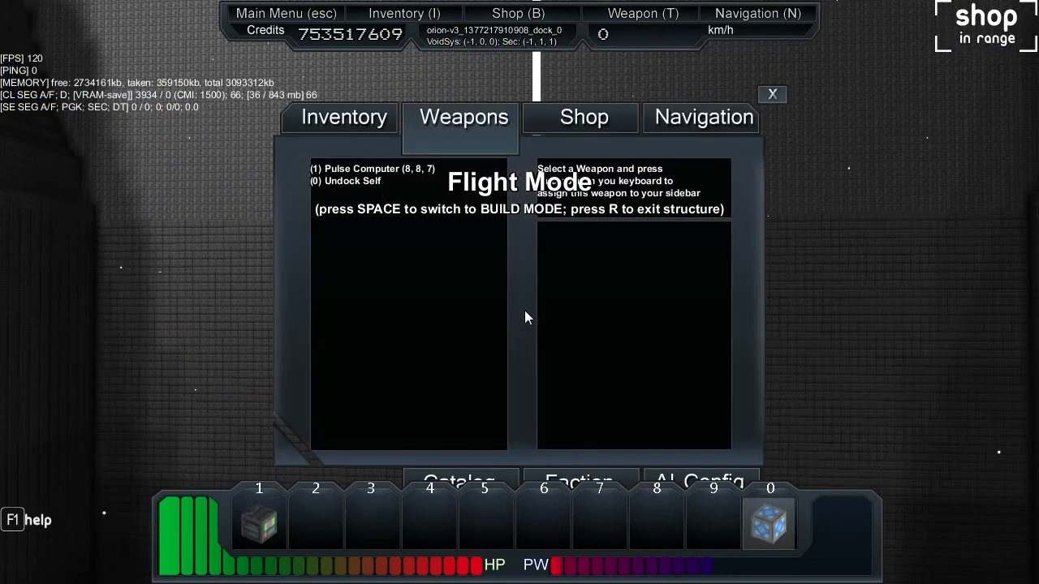
left_click(383, 170)
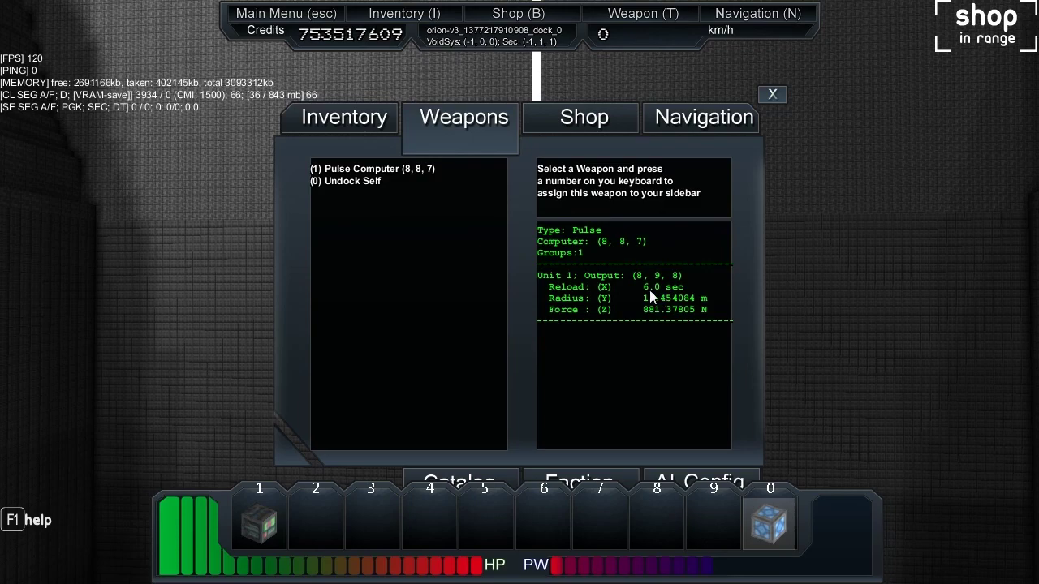
key("t")
key("space")
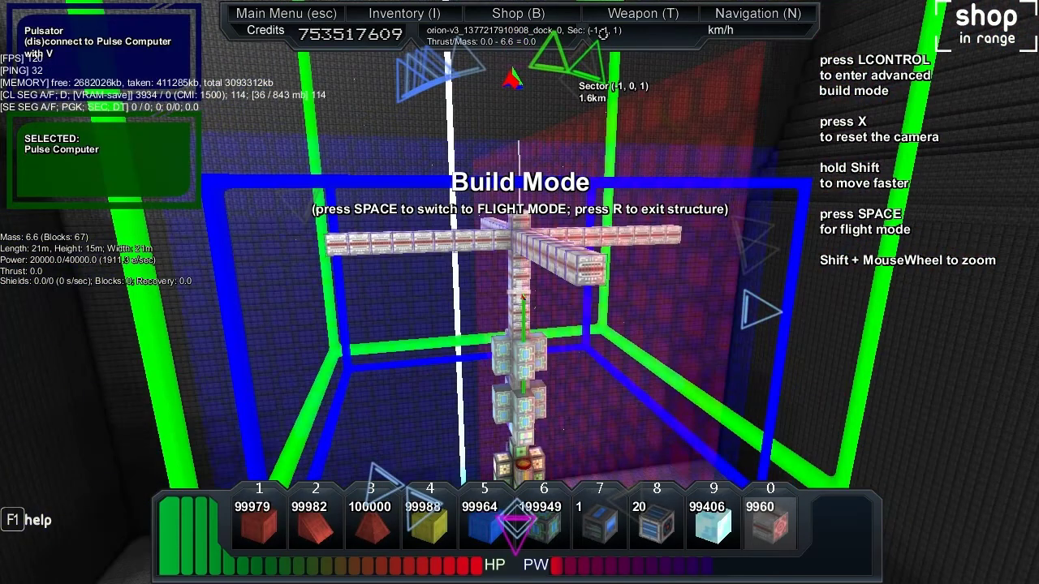
Line the four sides of the upper Pulsator column with 20 SD HCT xm3.4 Power blocks.
key("8")
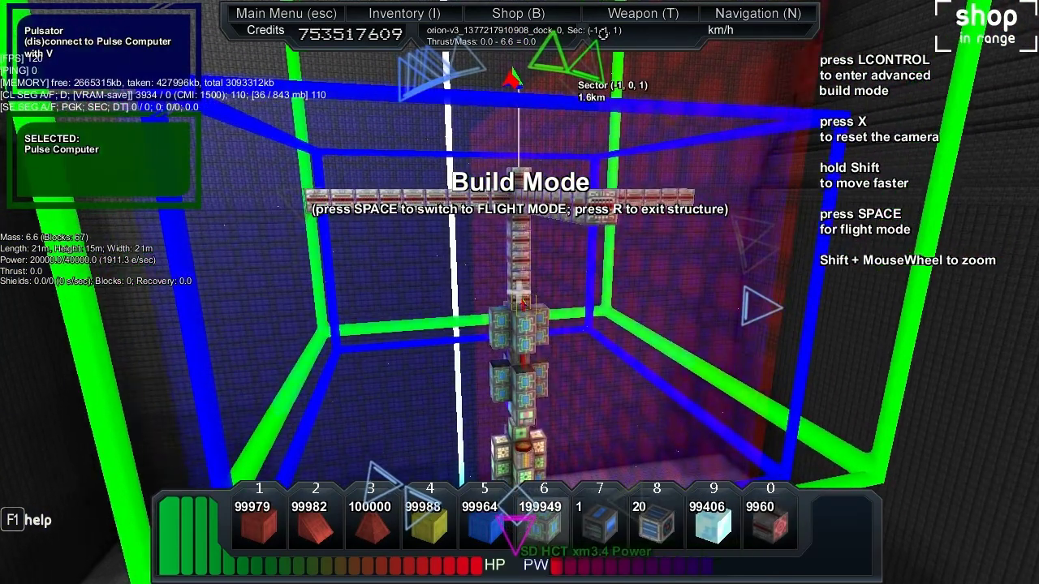
key("w")
left_click(520, 293)
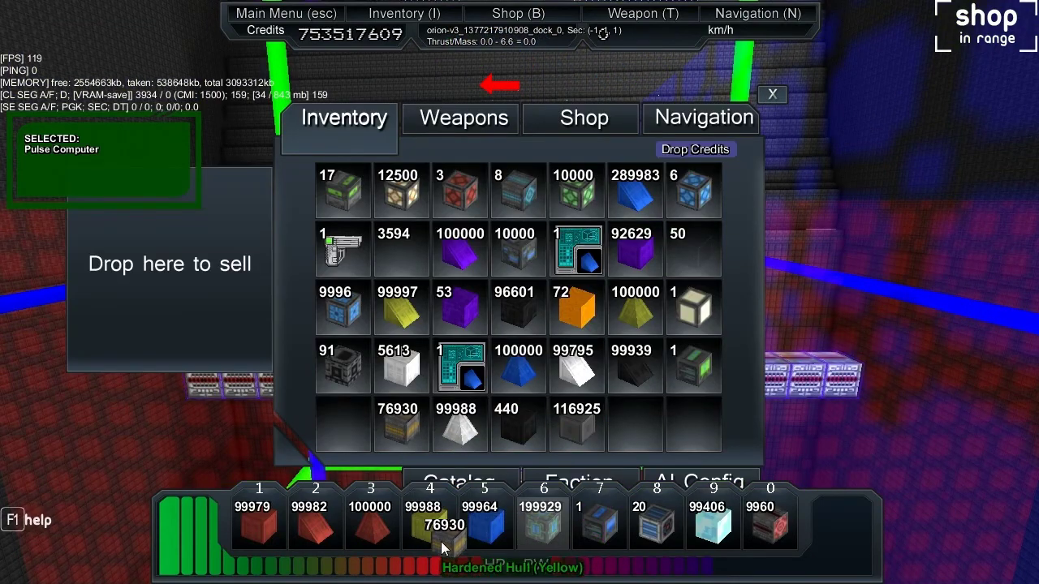
Equip the Hyperflux Coil Thruster in hotbar slot 6 and place four of them around the Pulsator capping the column.
key("i")
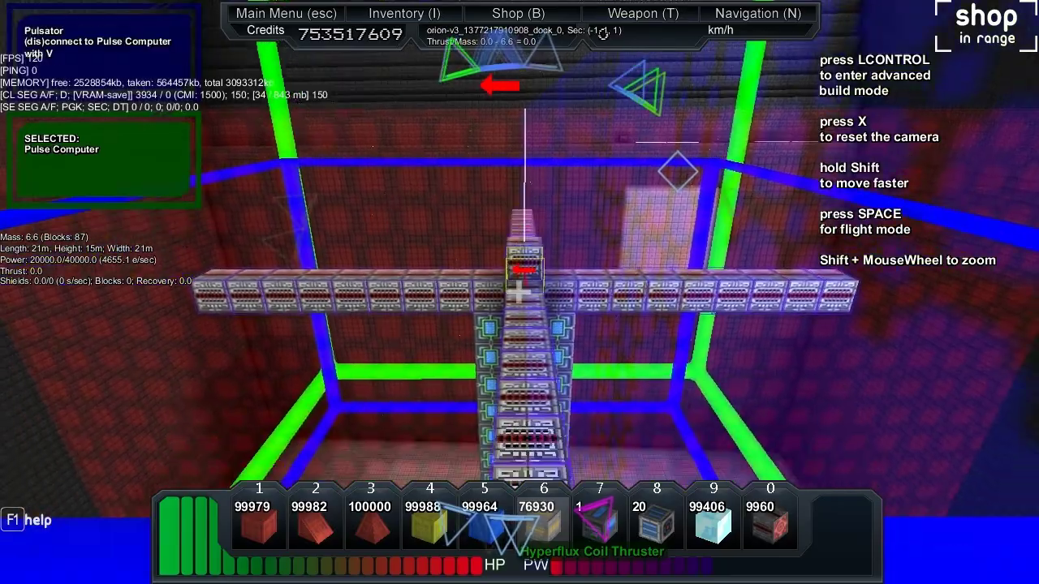
left_click(520, 292)
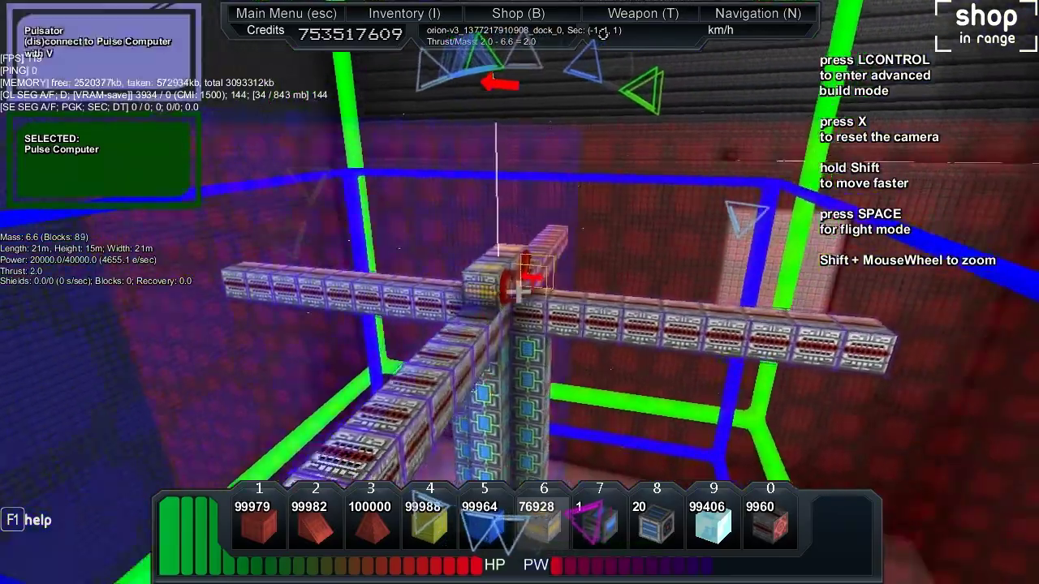
key("q")
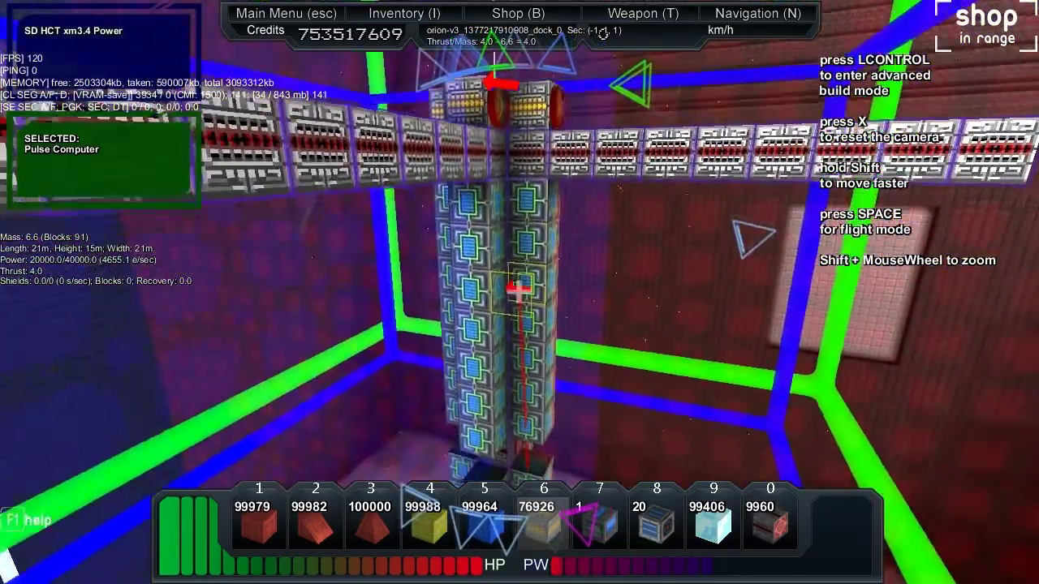
key("e")
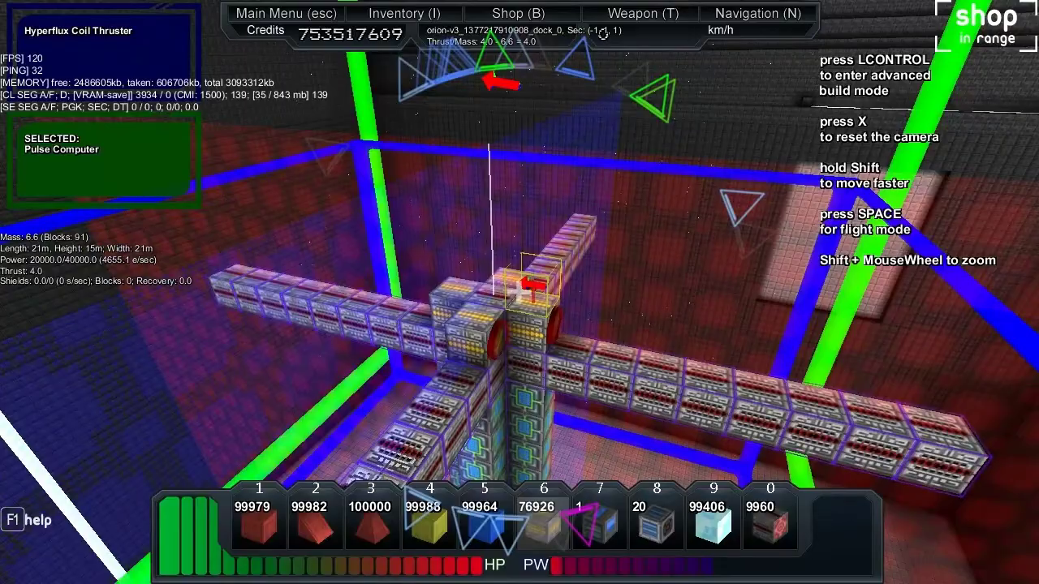
key("q")
key("s")
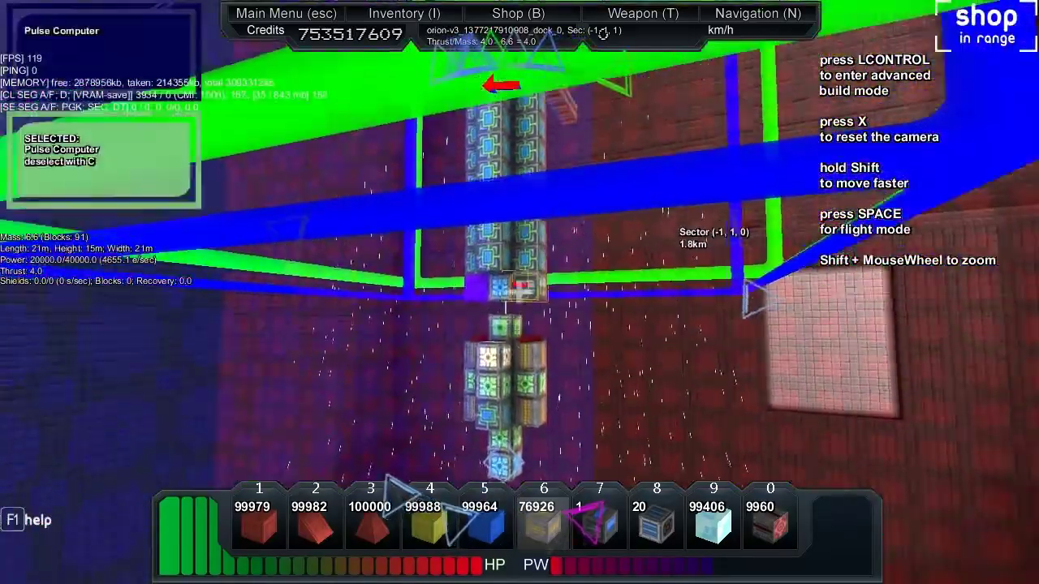
Assign the SD HCT xm3.4 Power block to hotbar slot 4 in place of the yellow hull.
key("w")
key("e")
scroll(520, 292, "up", 1)
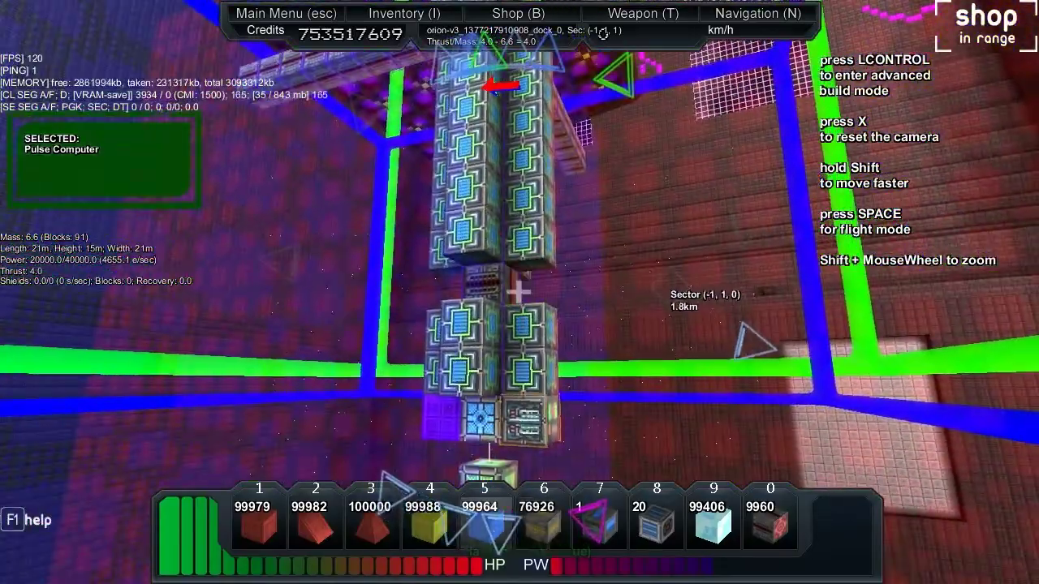
key("7")
key("6")
key("i")
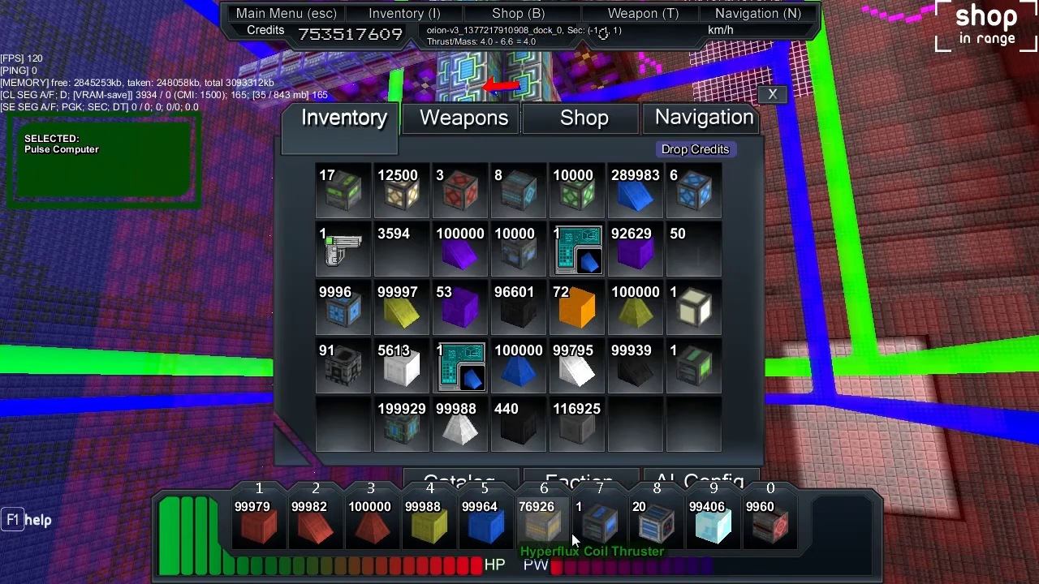
left_click_drag(404, 430, 429, 524)
key("i")
Fill the gap between the upper and lower power block groups with four SD HCT xm3.4 Power blocks around the column.
left_click(518, 290)
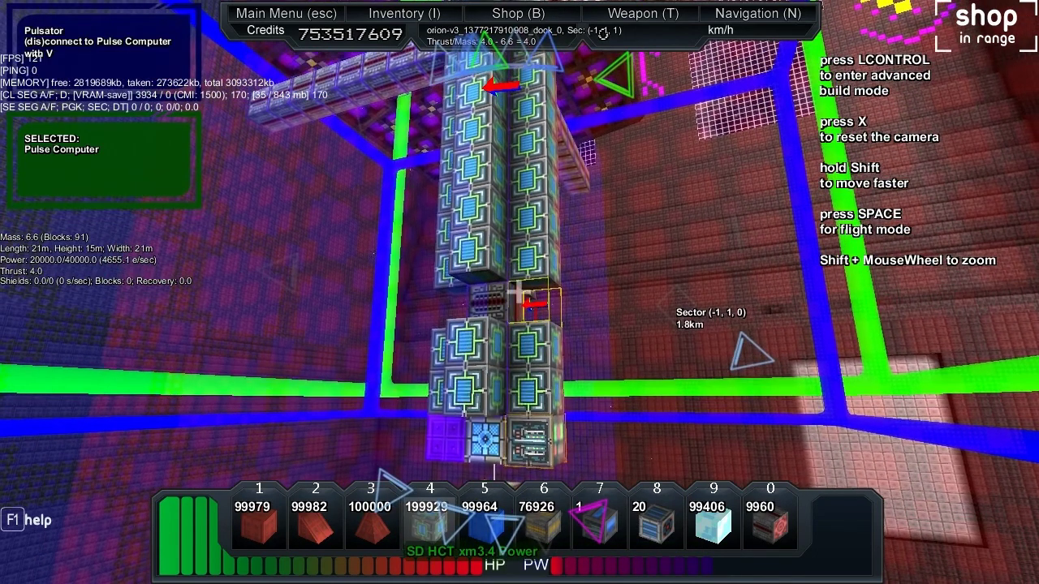
left_click(516, 292)
left_click(513, 294)
left_click(509, 297)
key("s")
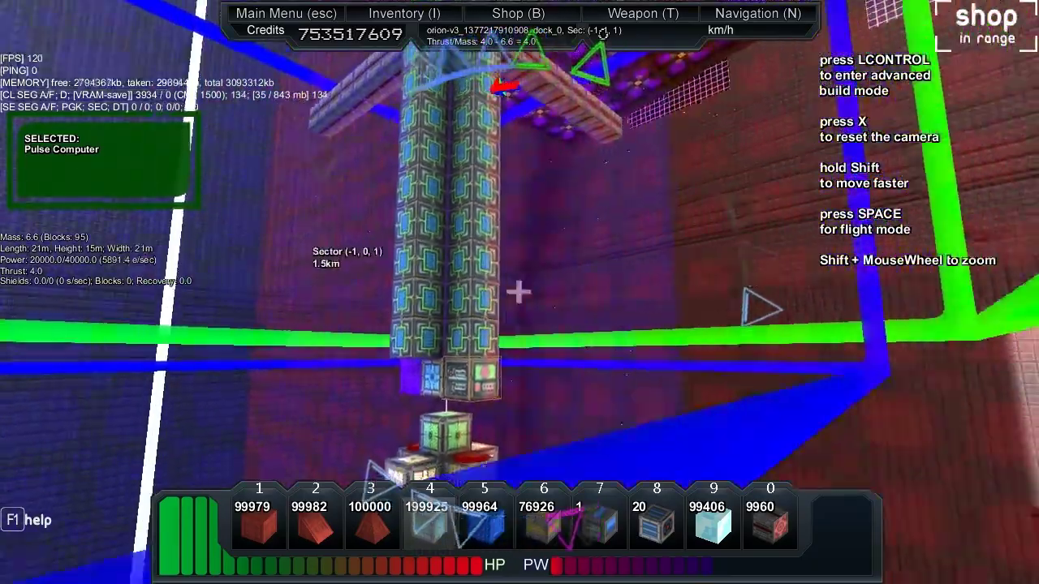
Add two SD HCT xm3.4 Power blocks at the column's base beside the Ship Core, and inspect the column from below.
key("a")
key("w")
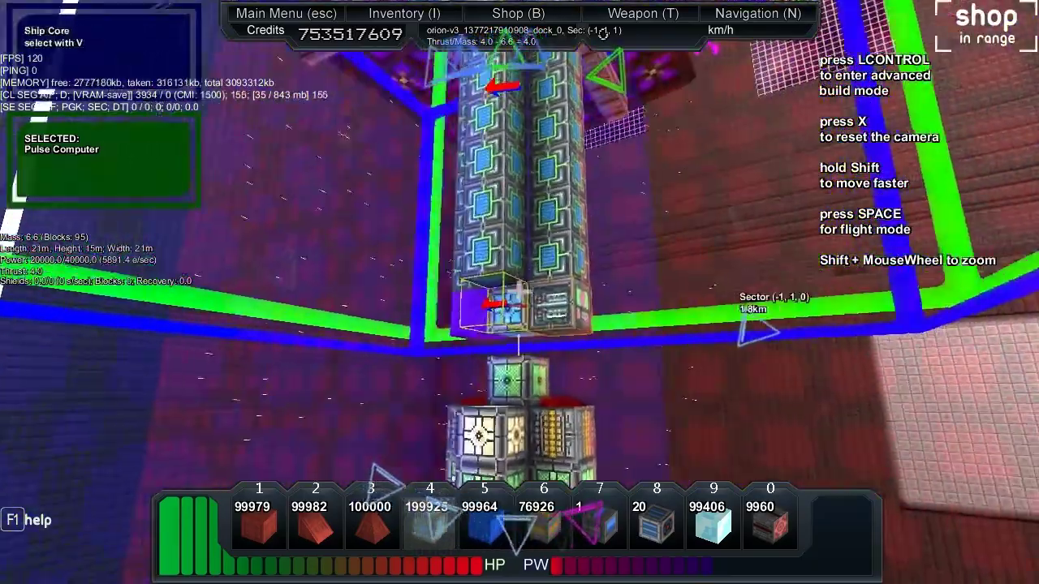
left_click(518, 292)
key("a")
left_click(518, 293)
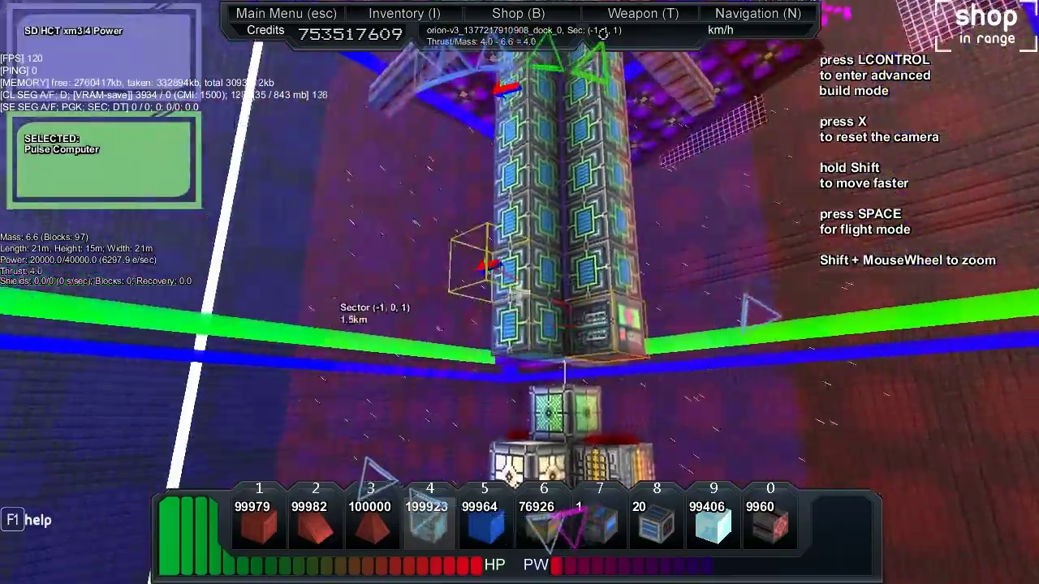
key("a")
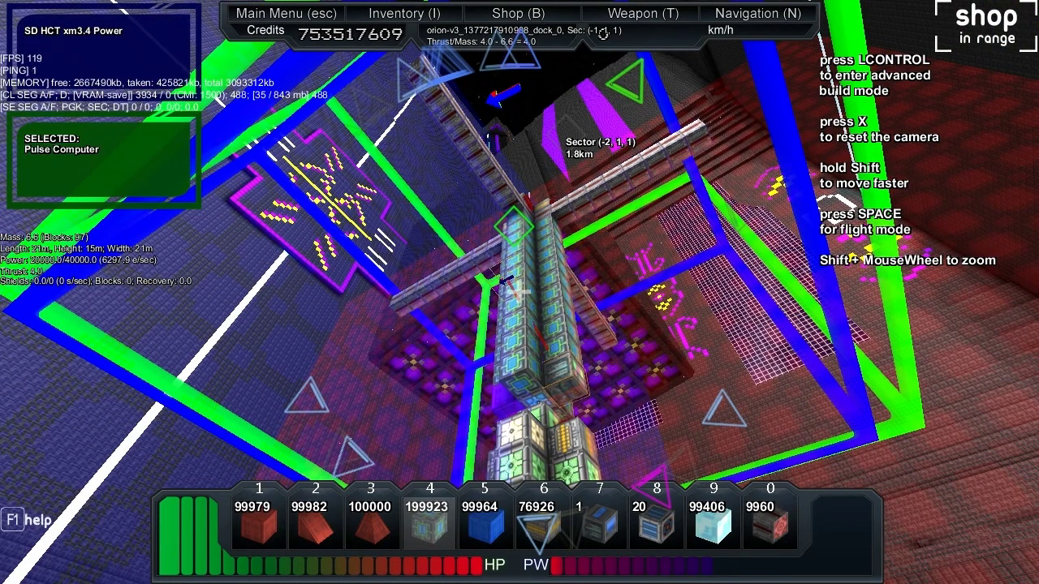
Examine the main ship beneath the docked Pulsator structure, and view the Pulse Computer's weapon statistics.
key("space")
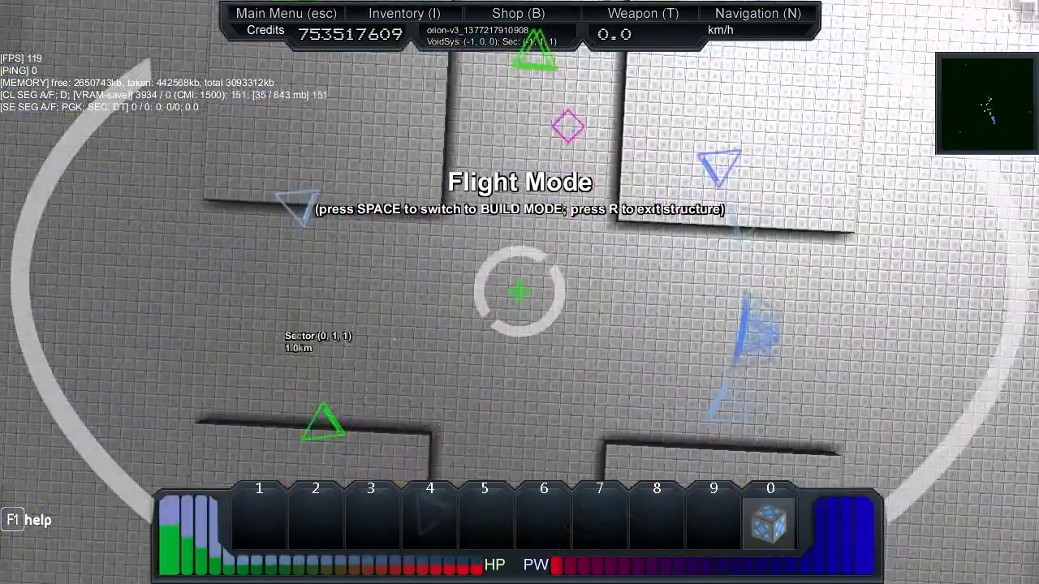
key("space")
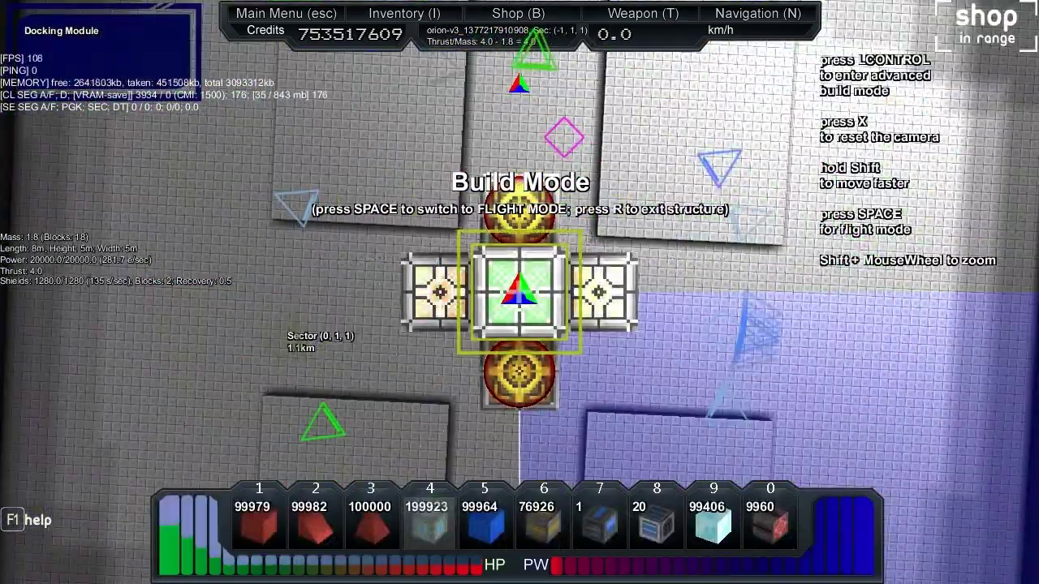
key("a")
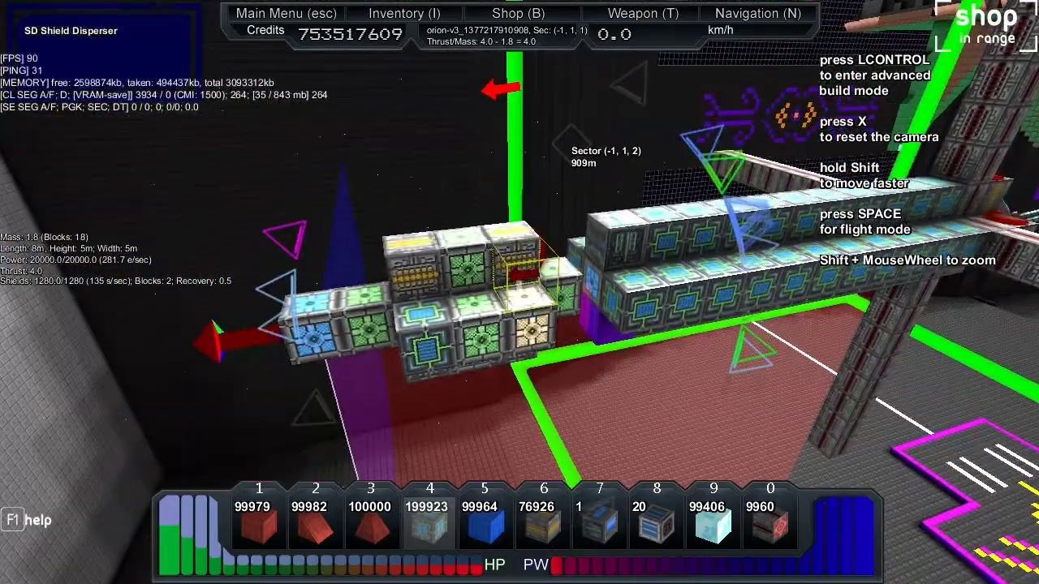
key("space")
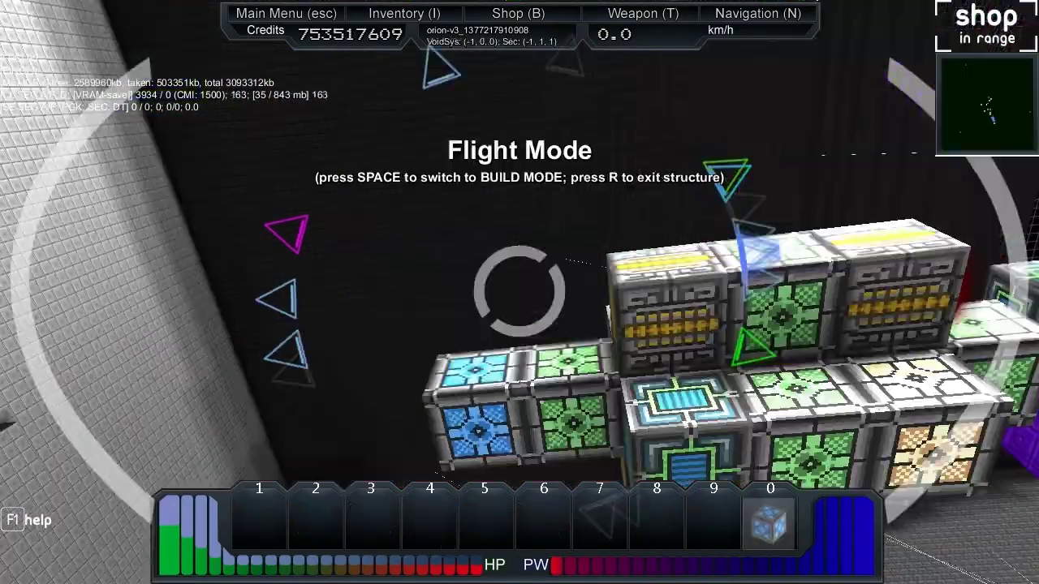
key("t")
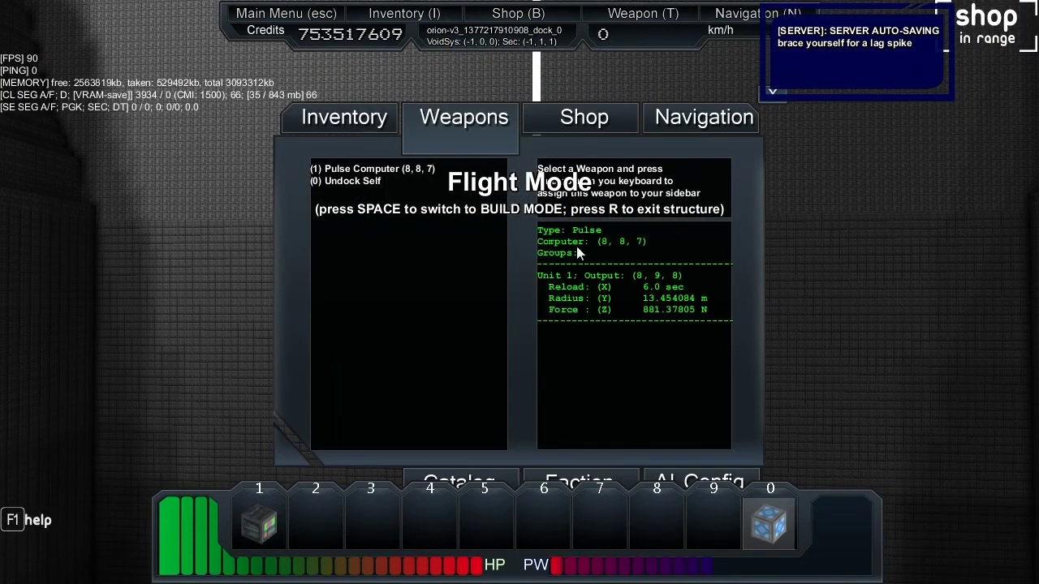
Close the weapon overview, switch control to the main ship, and check its structure in build mode before returning to flight mode.
left_click(772, 95)
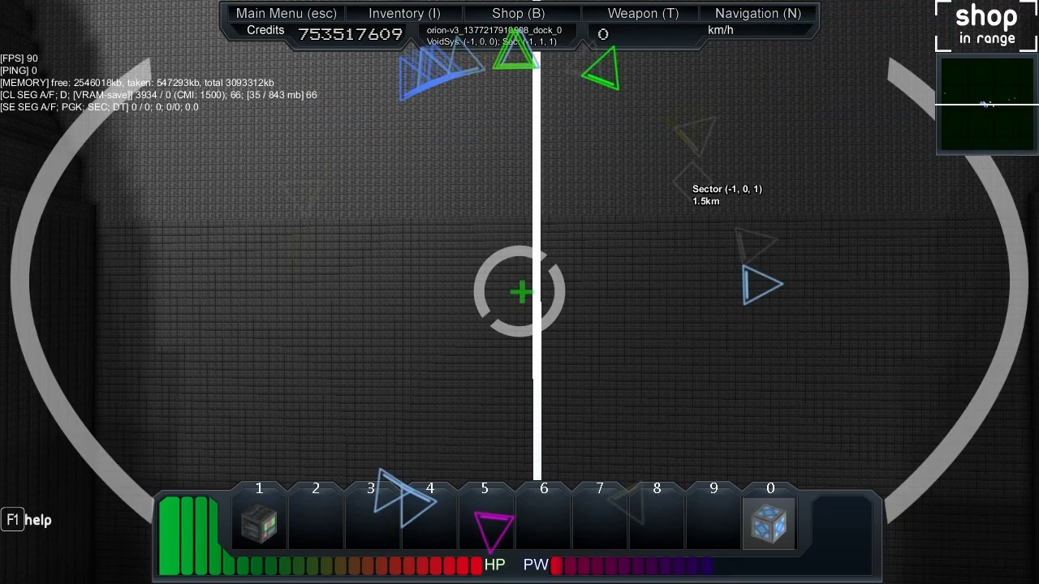
key("Up")
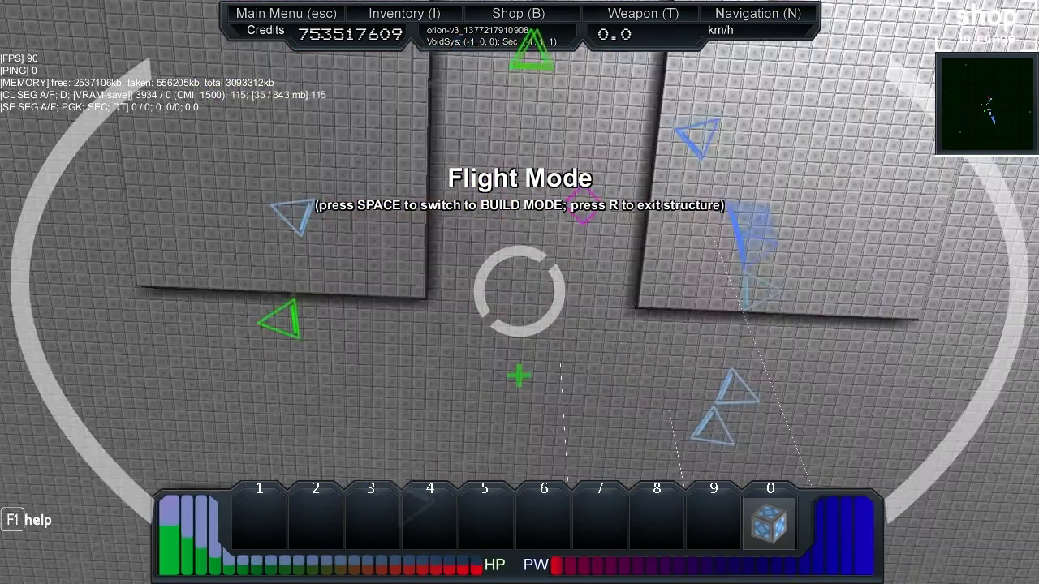
key("space")
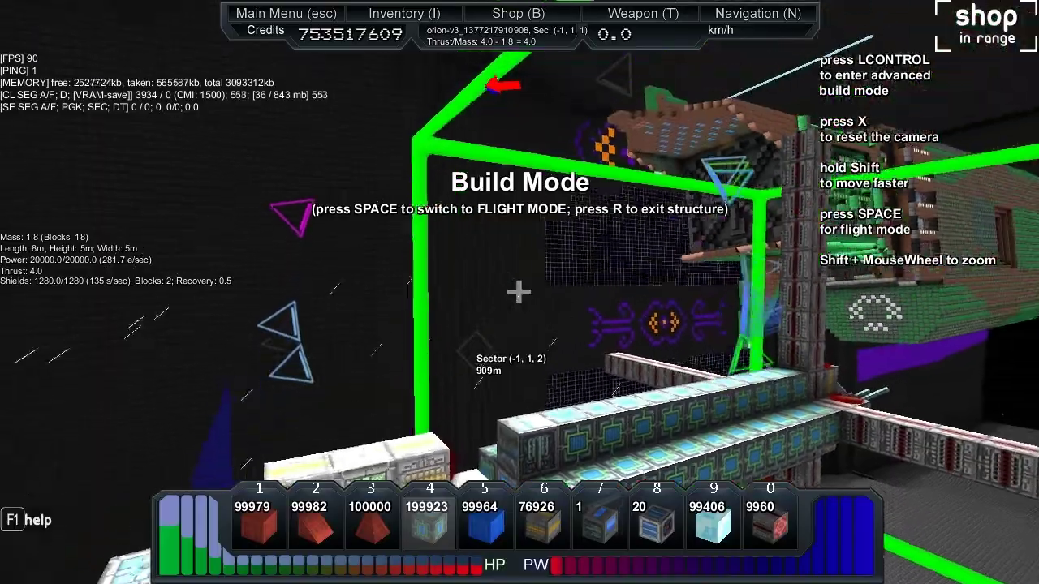
key("space")
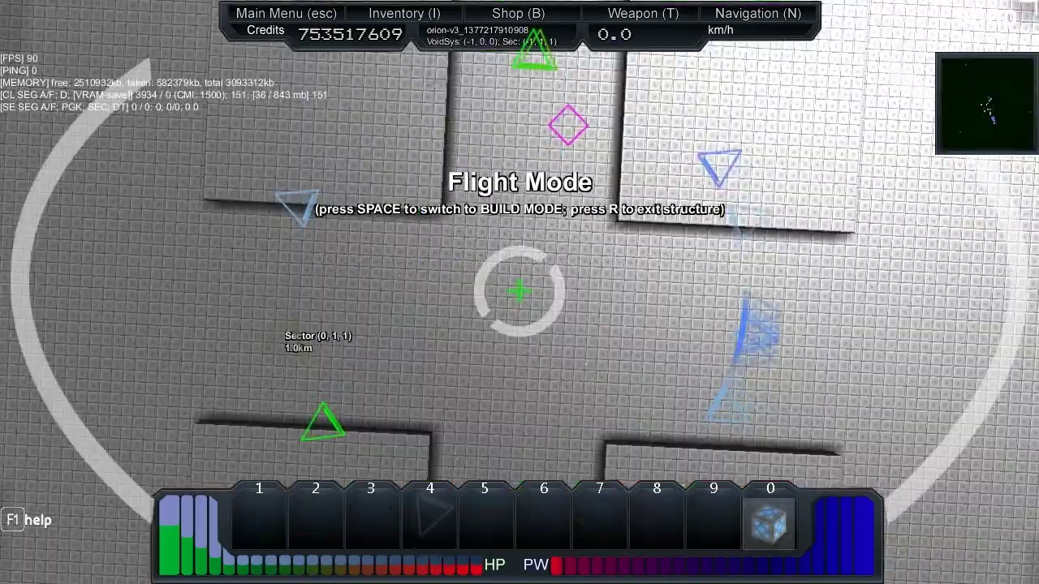
Manoeuvre the main ship within the hangar, and view the docked Pulsator cross from outside with the interface hidden.
key("w")
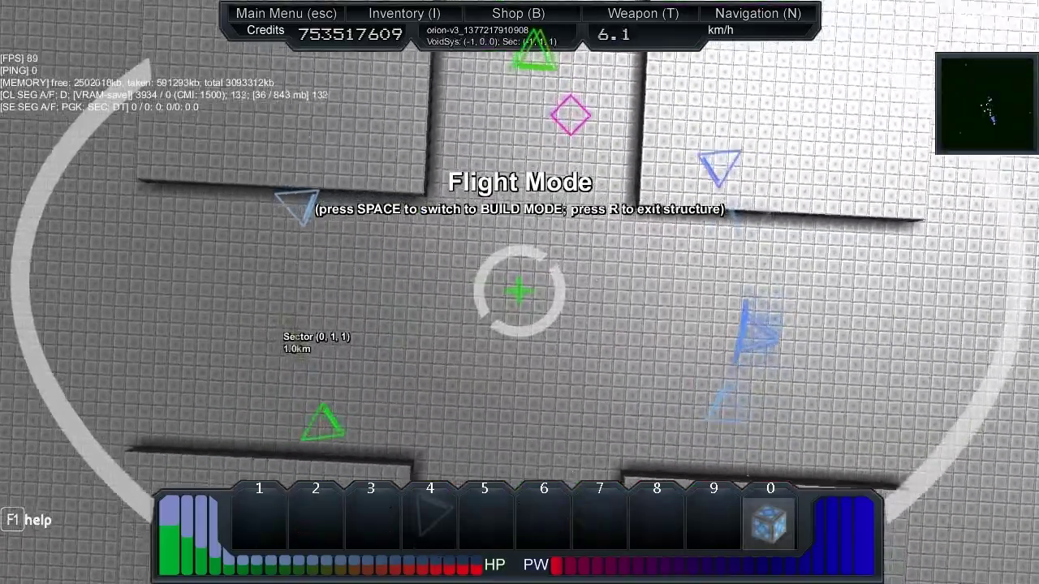
key("shift")
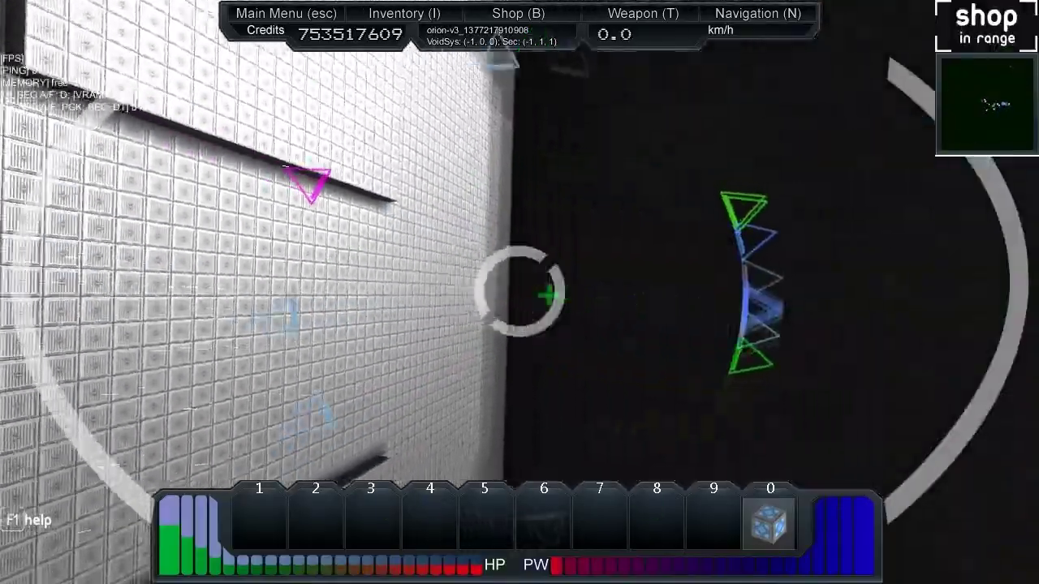
key("w")
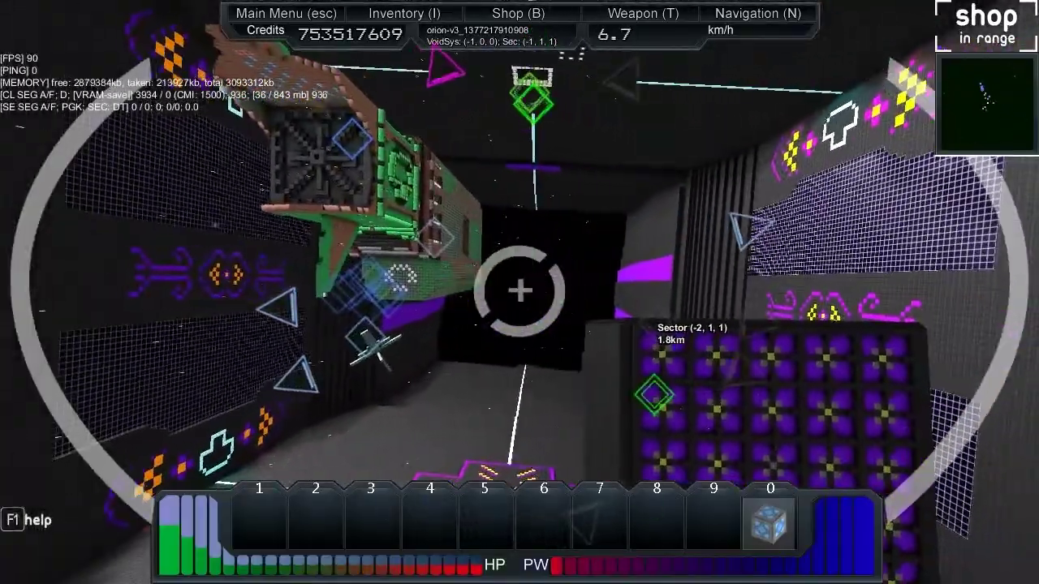
key("w")
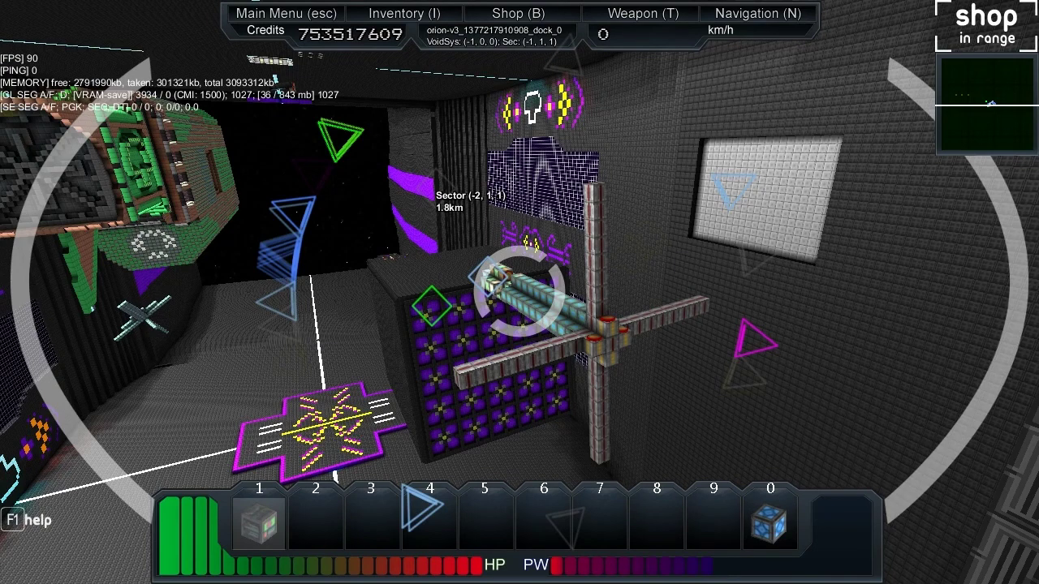
key("F1")
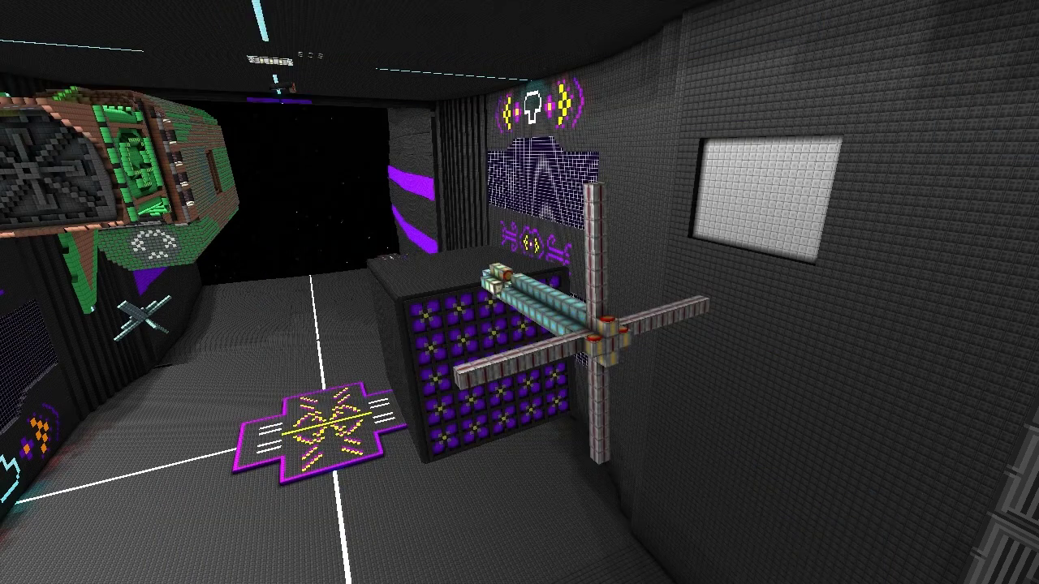
key("w")
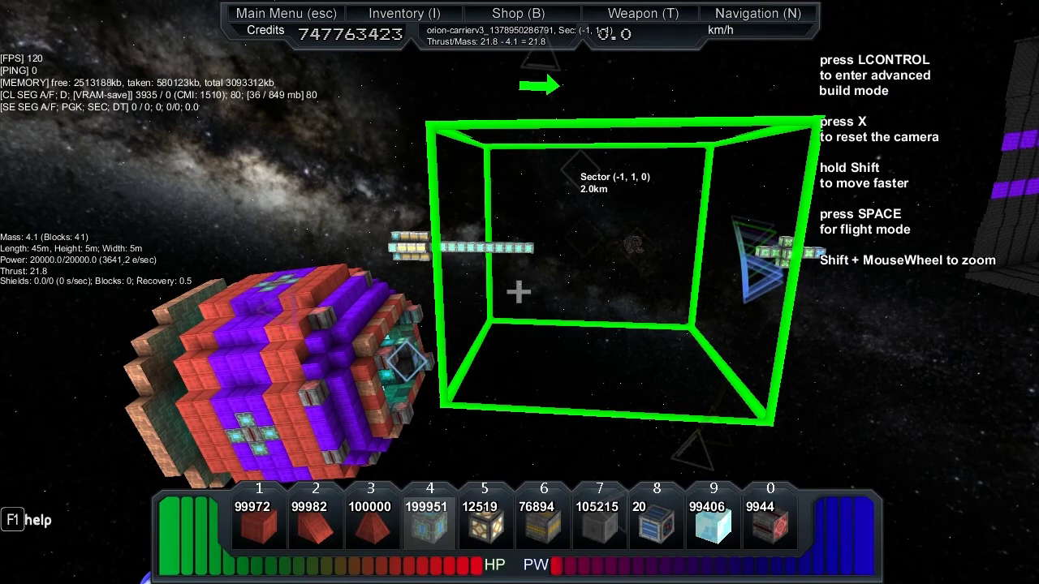
Examine the carrier's docking zone, its power and thruster section, and the Docking Enhancer cross from several sides with the interface hidden.
key("ctrl+g")
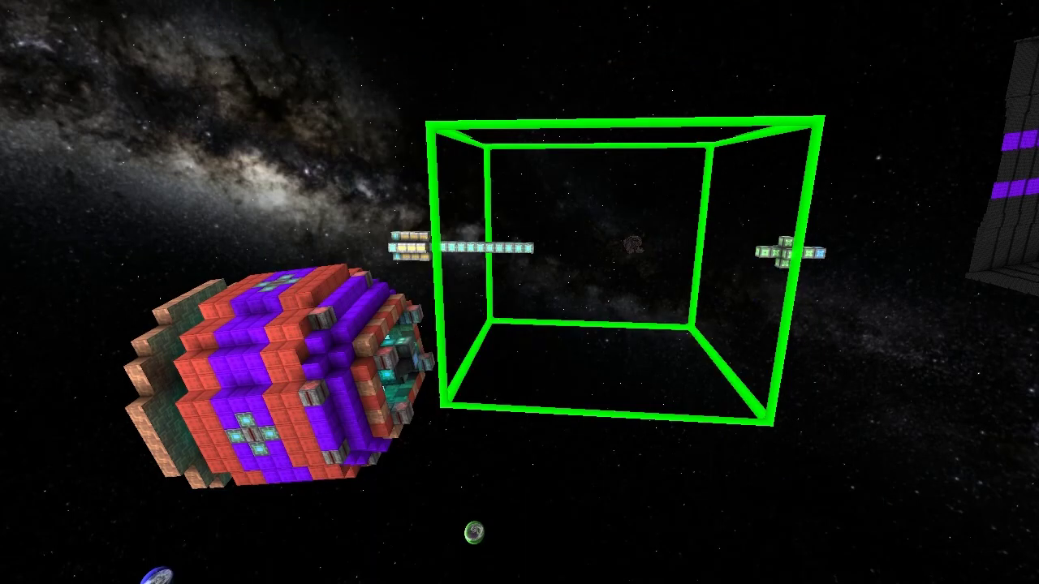
key("w")
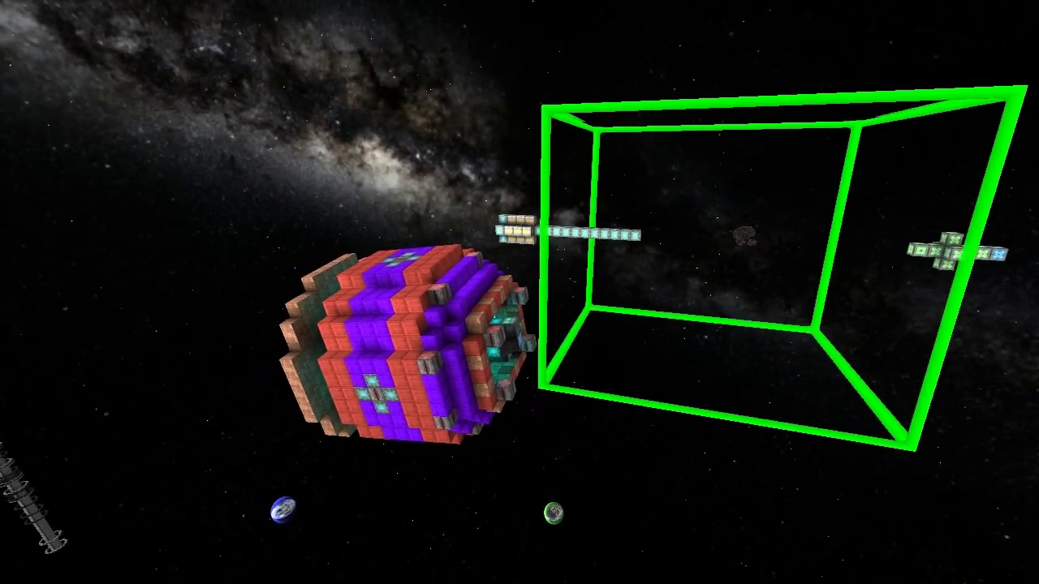
key("a")
key("w")
key("w")
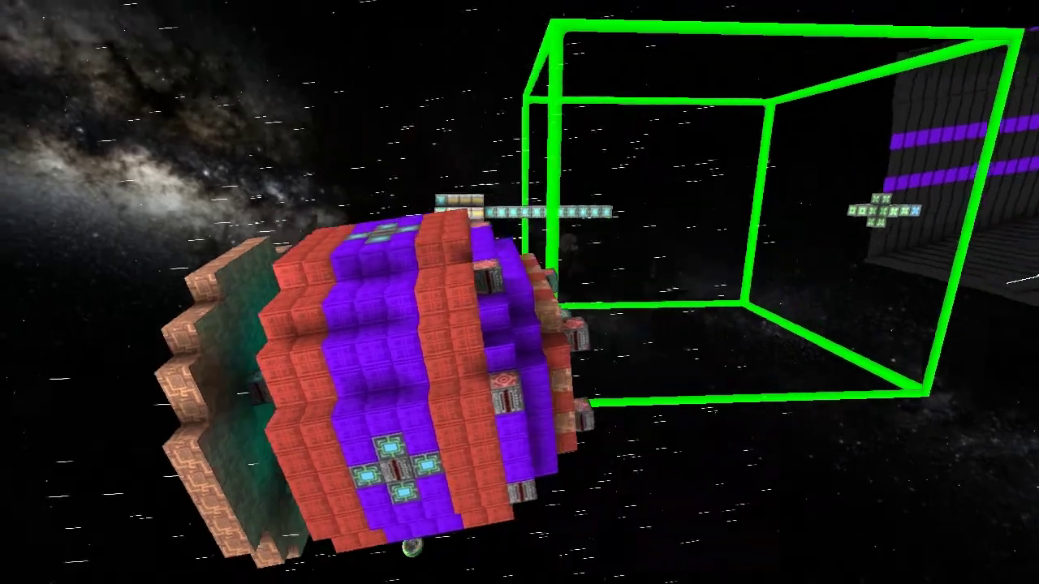
key("w")
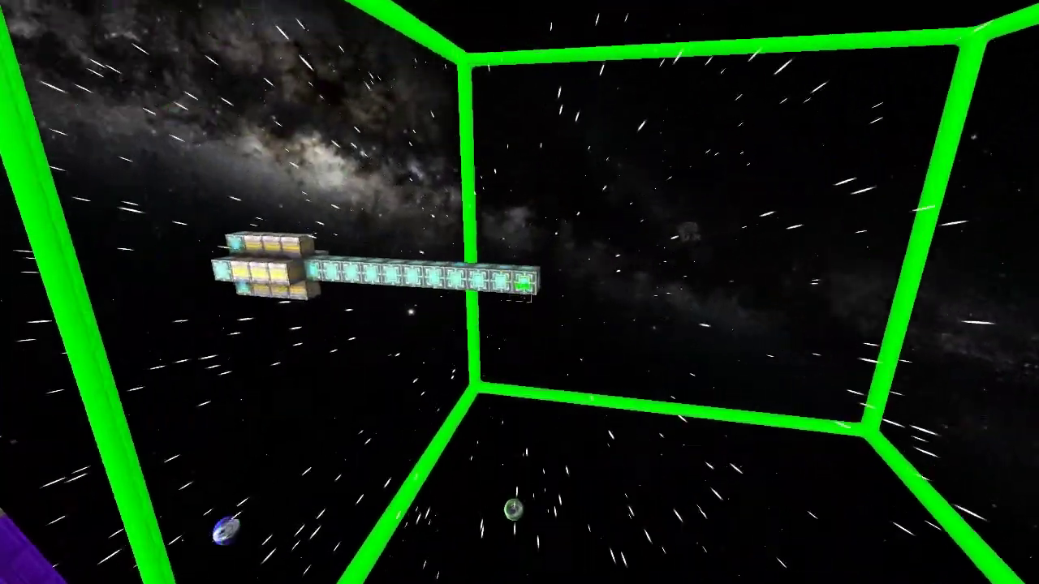
key("d")
key("w")
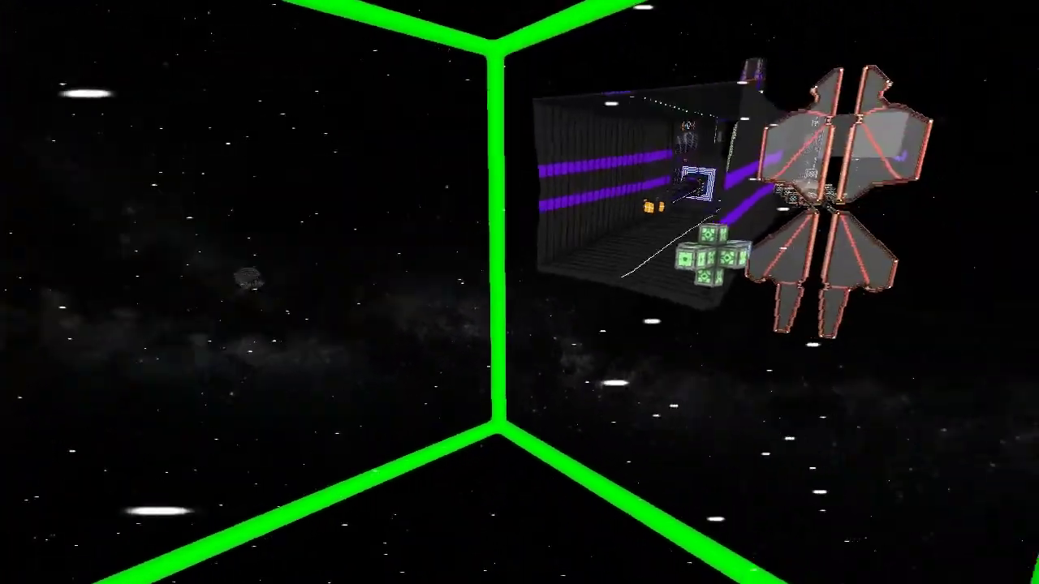
key("w")
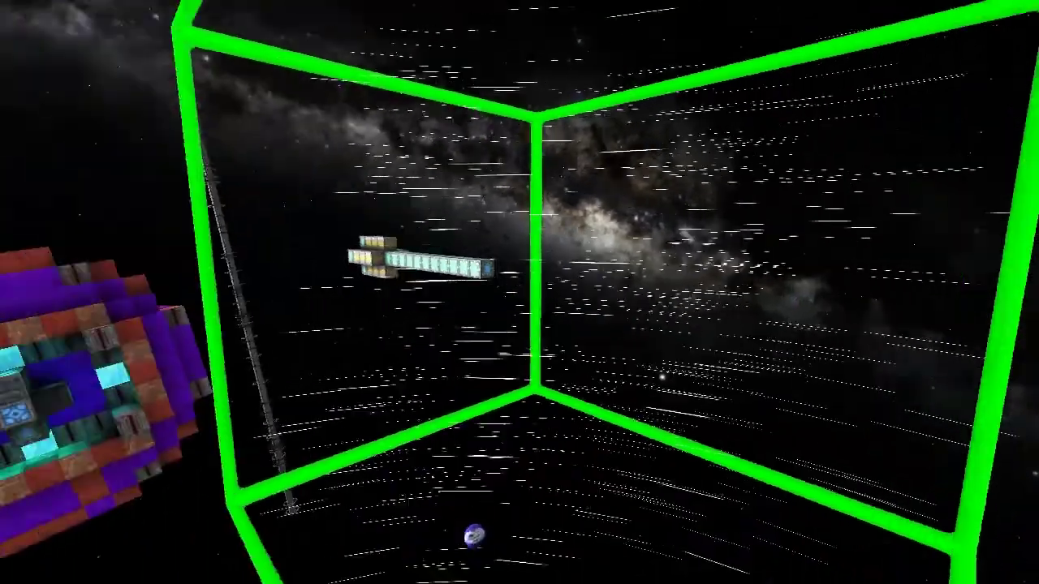
key("d")
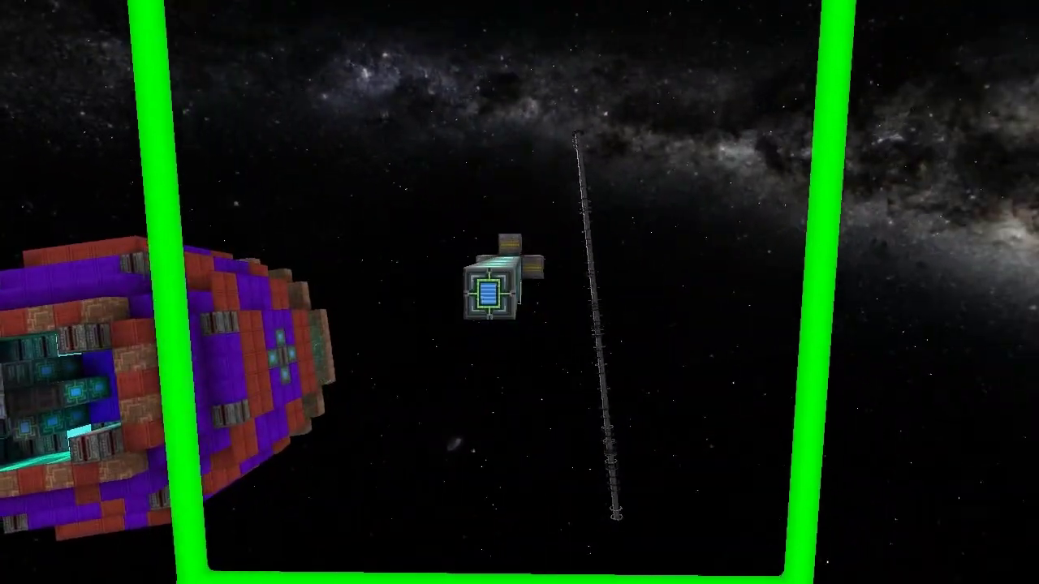
key("a")
key("s")
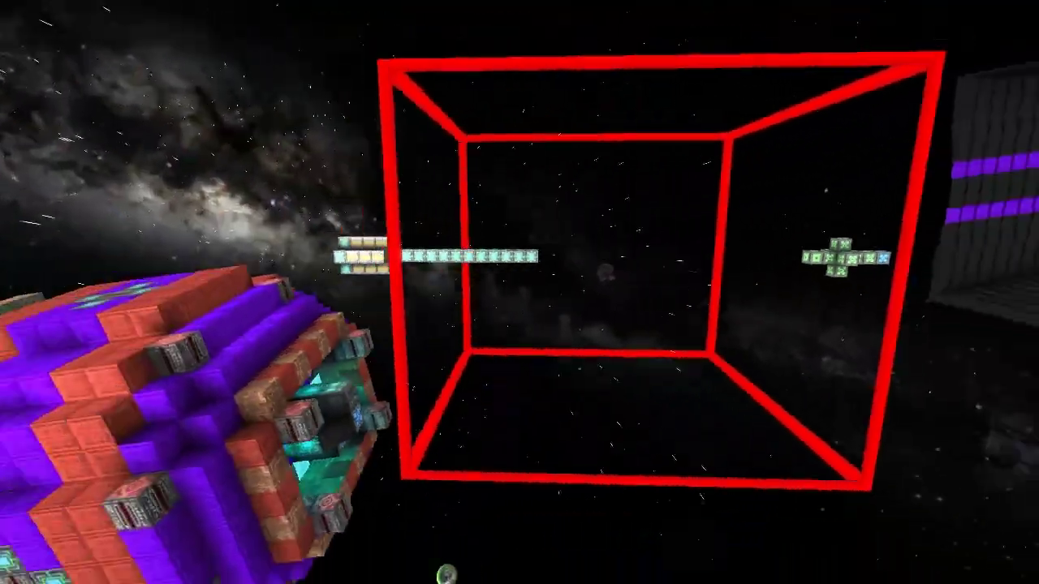
key("w")
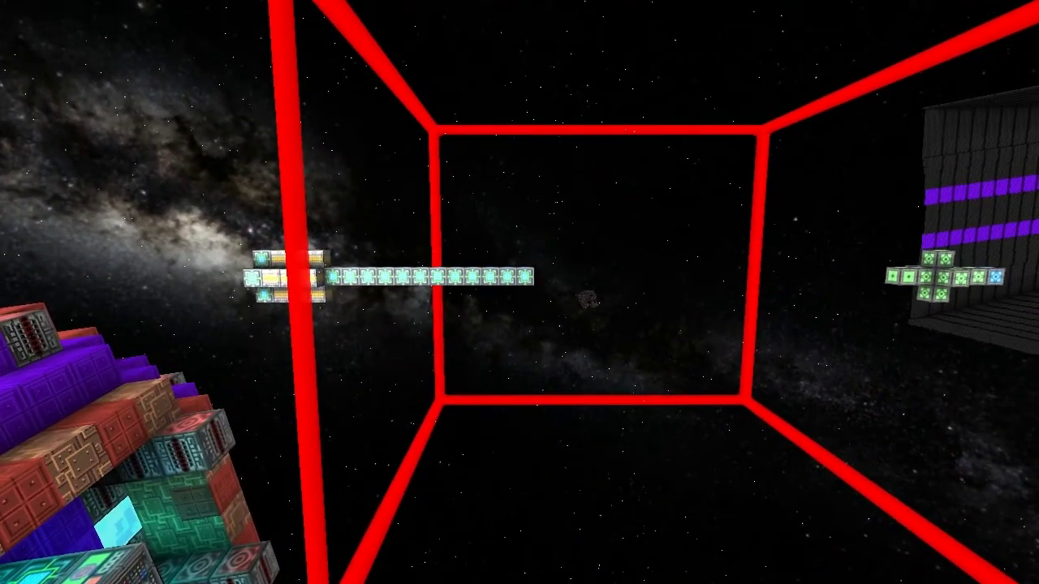
key("w")
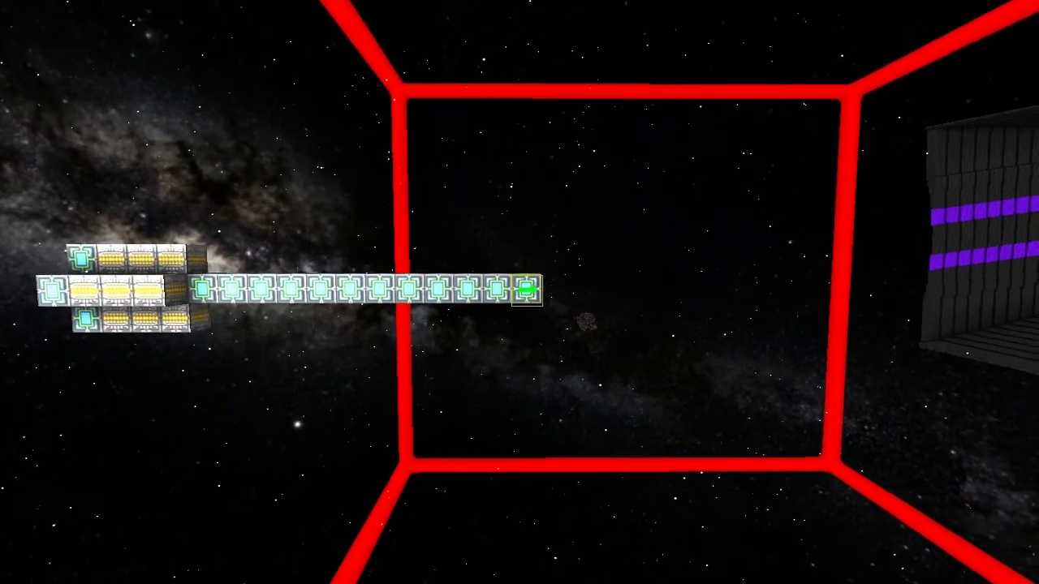
key("s")
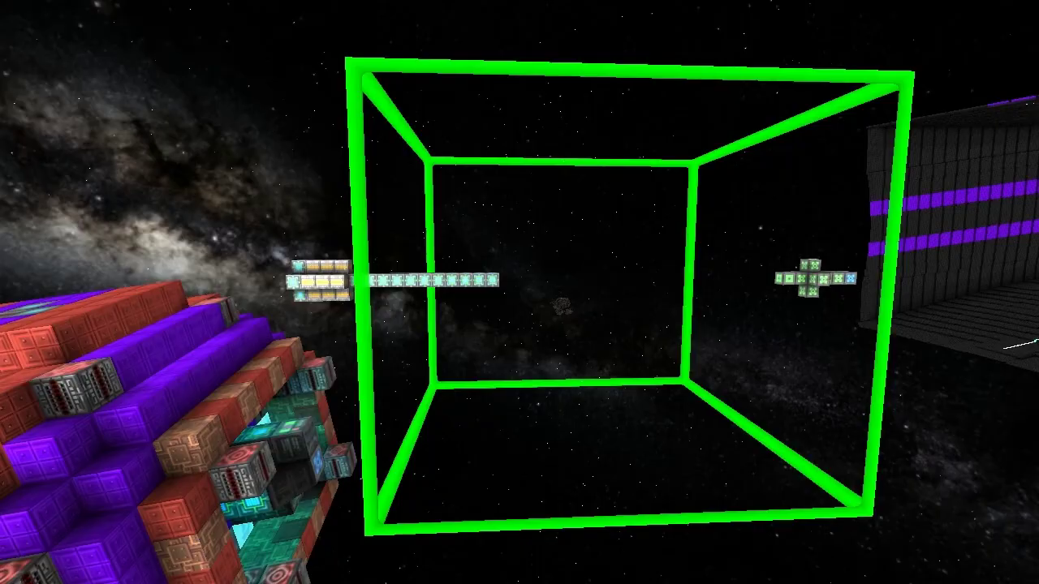
key("s")
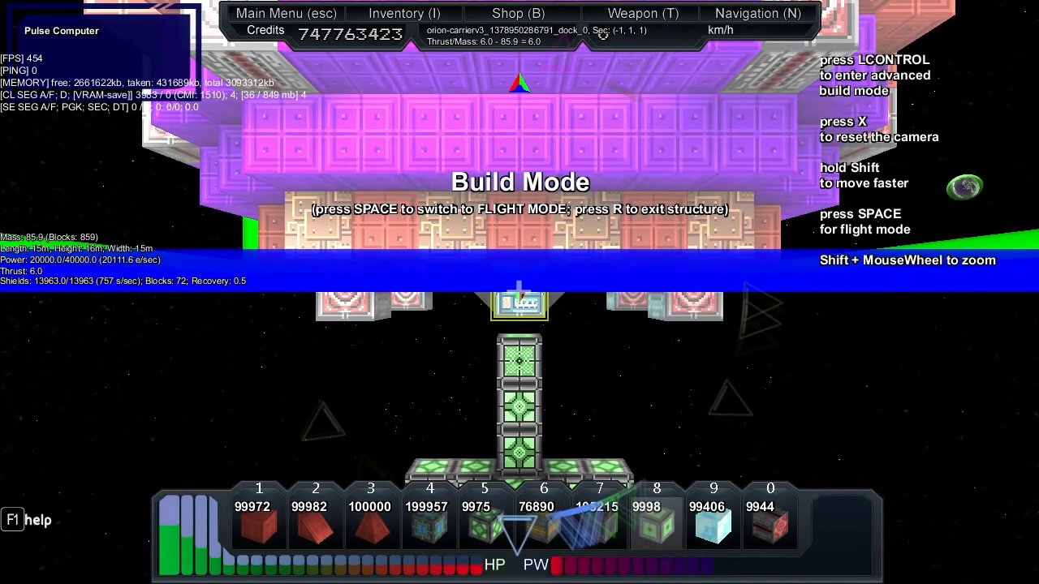
Examine the docked Pulse Computer module inside the carrier's docking zone from a distance with the interface hidden.
key("g+F11")
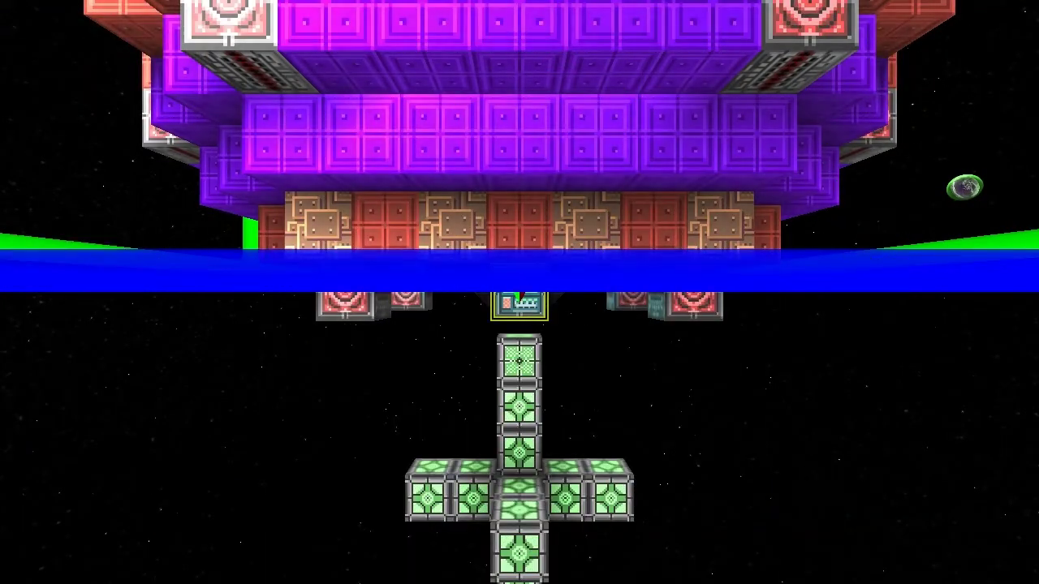
key("s")
key("s")
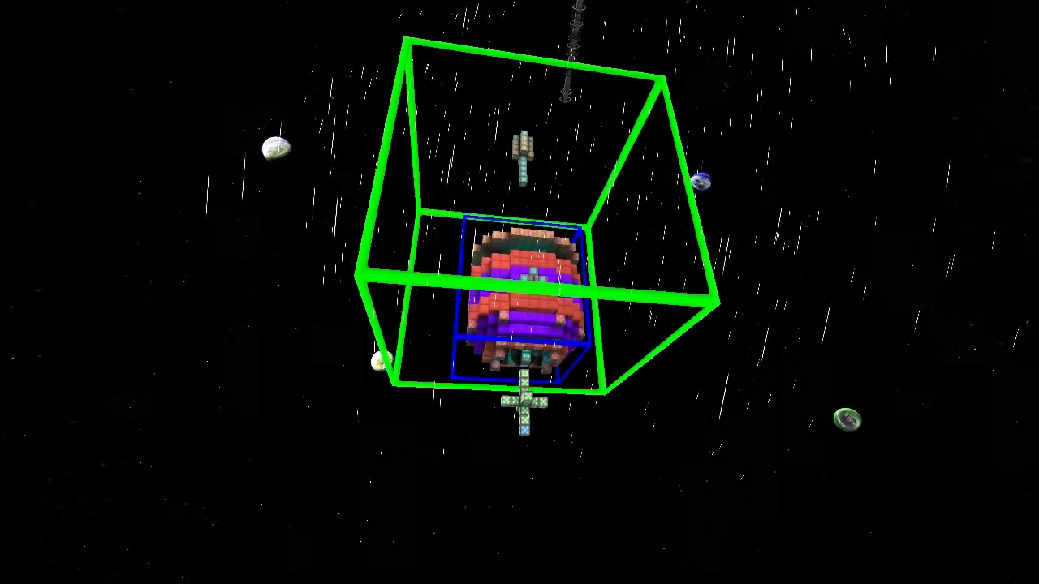
key("a")
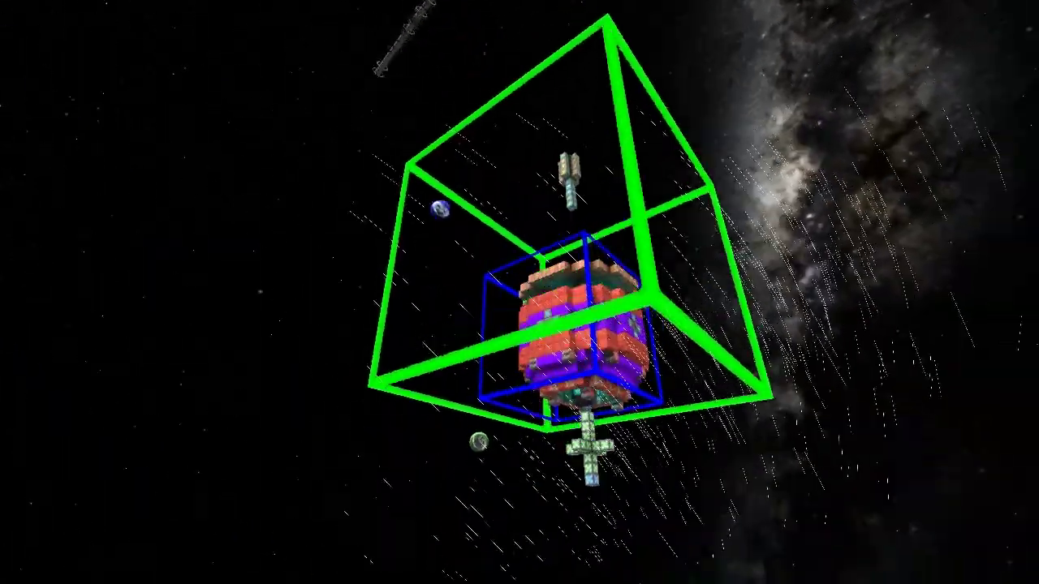
key("a")
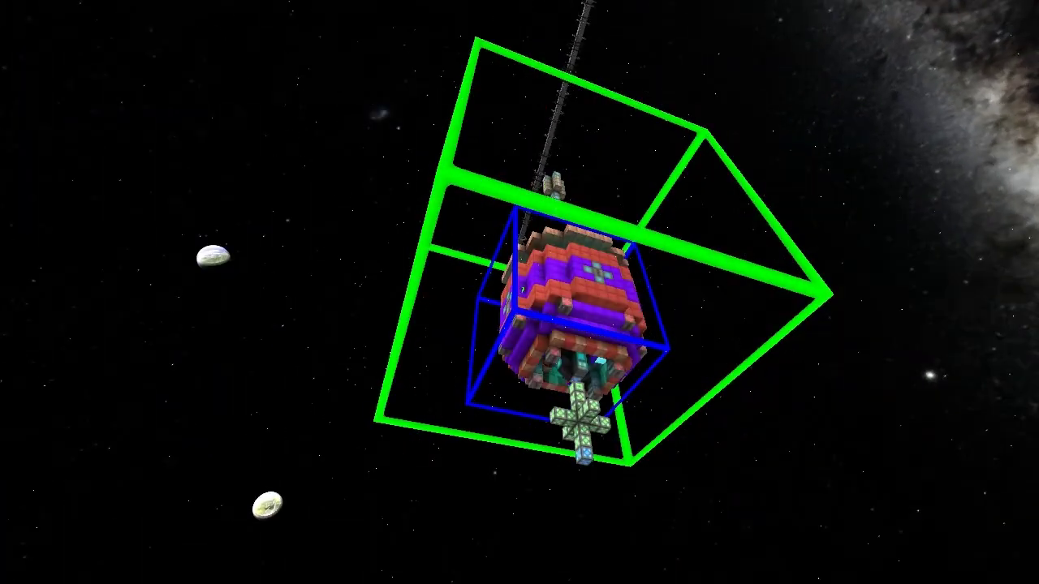
scroll(520, 292, "up", 2)
Switch to the carrier in build mode, and add two Hyperflux Coil Thrusters beside the upper arm of the Docking Enhancer cross.
key("r")
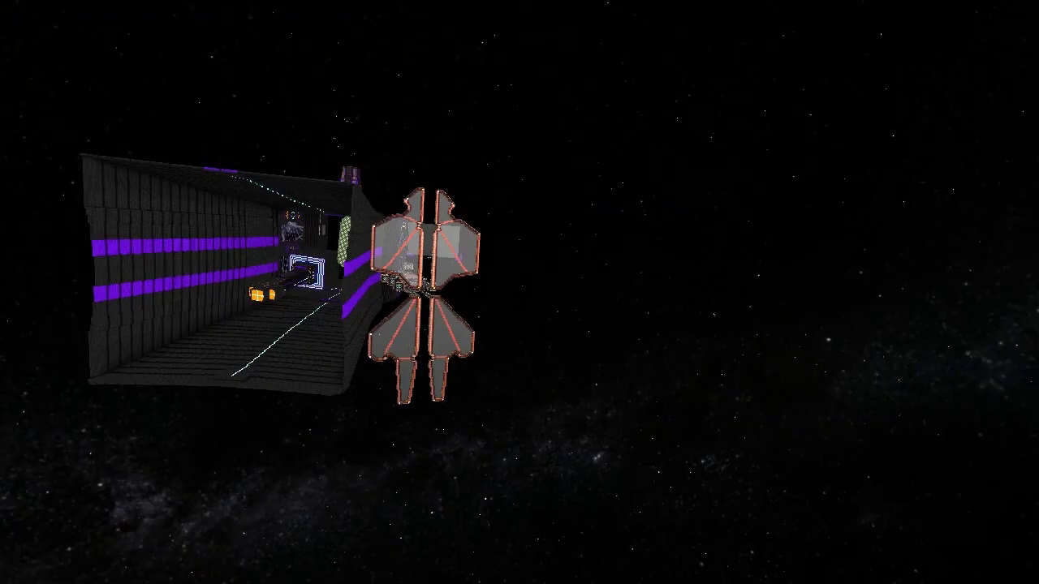
scroll(520, 293, "down", 3)
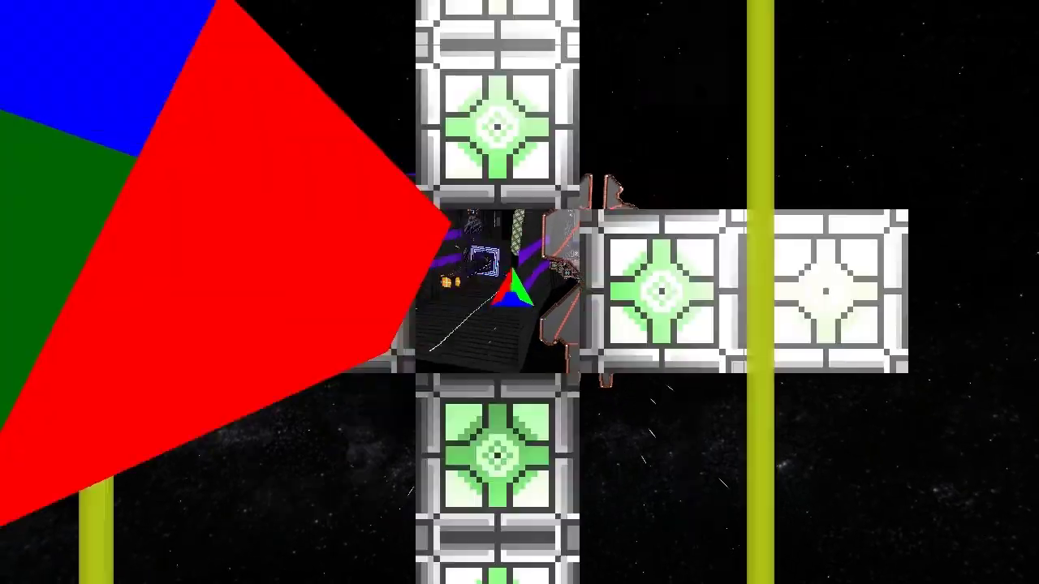
key("e")
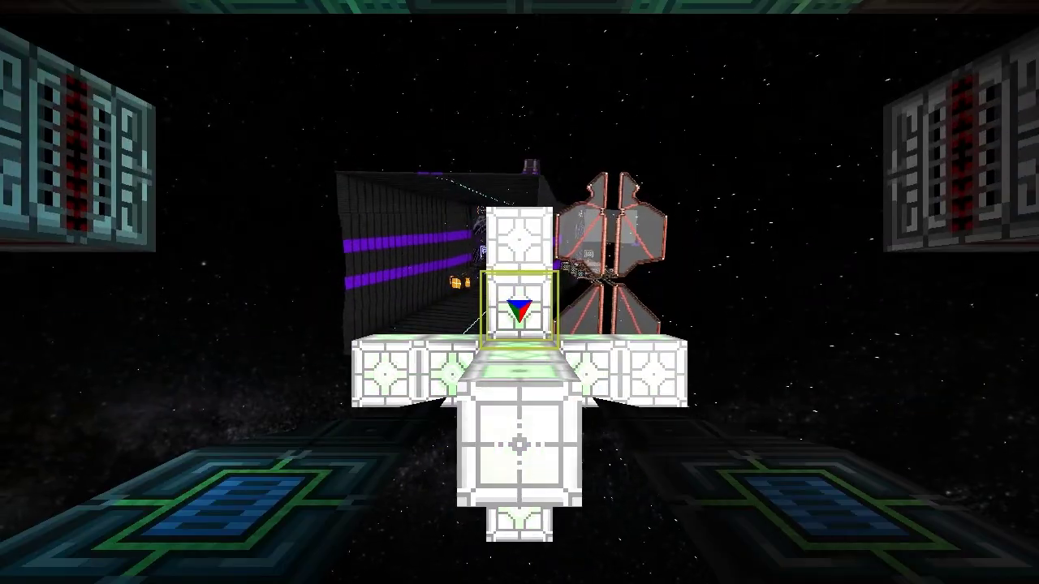
key("g+F11")
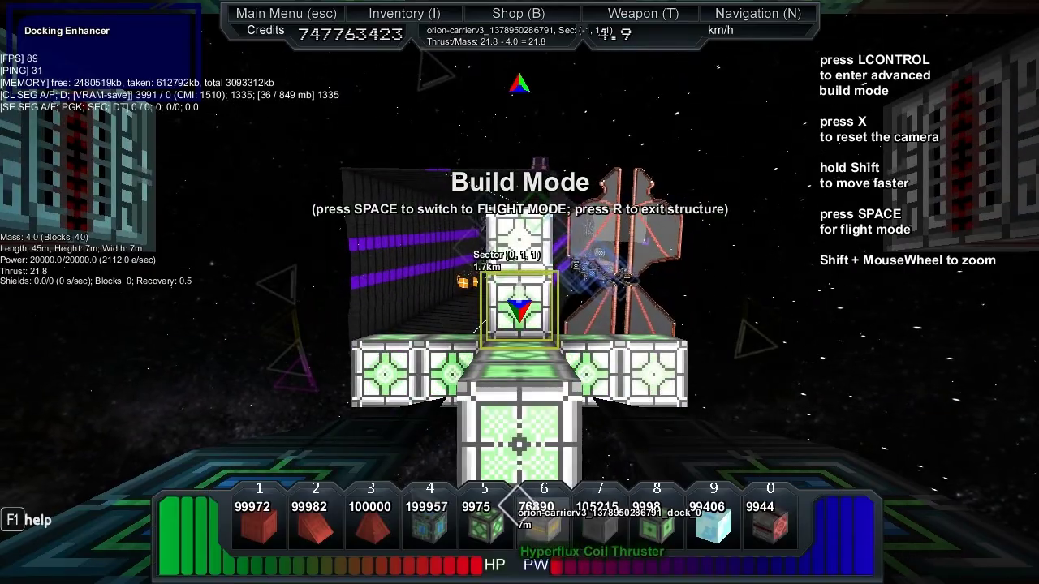
left_click(520, 292)
key("a")
key("q")
left_click(519, 292)
key("d")
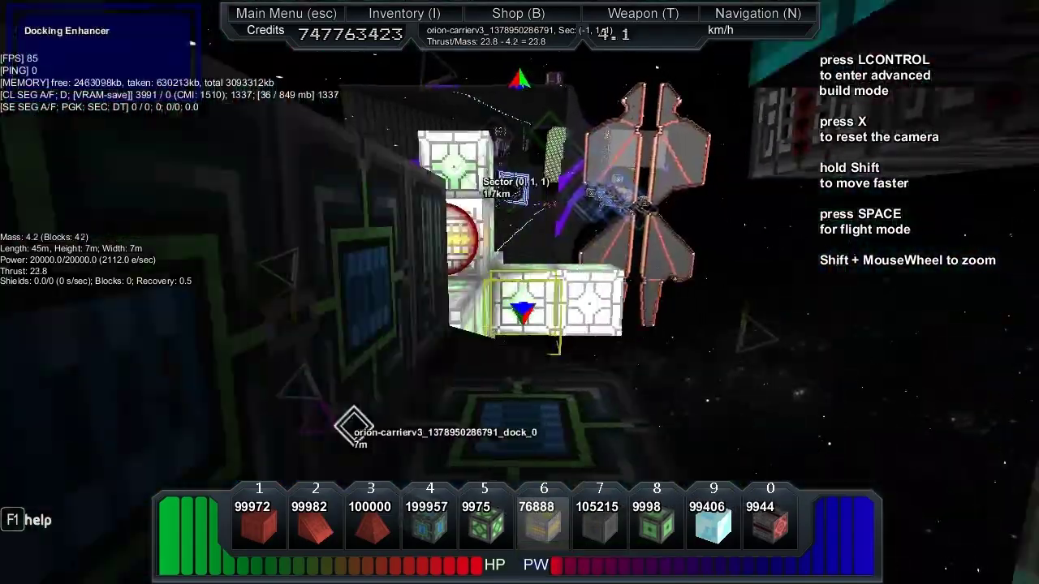
Add two more Hyperflux Coil Thrusters around the Docking Enhancer cross, and switch the carrier to flight mode.
left_click(519, 293)
key("q")
left_click(519, 292)
key("space")
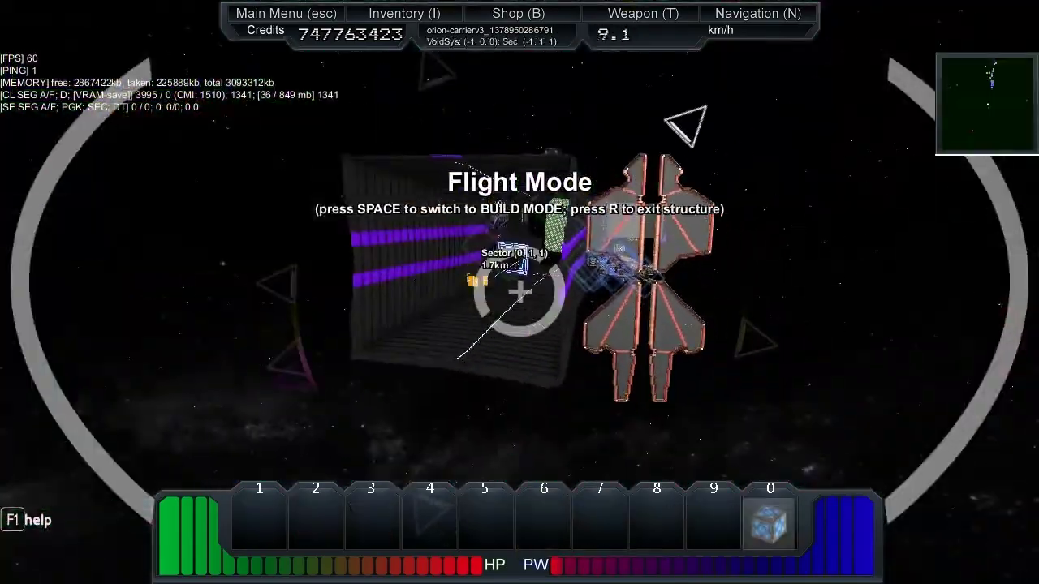